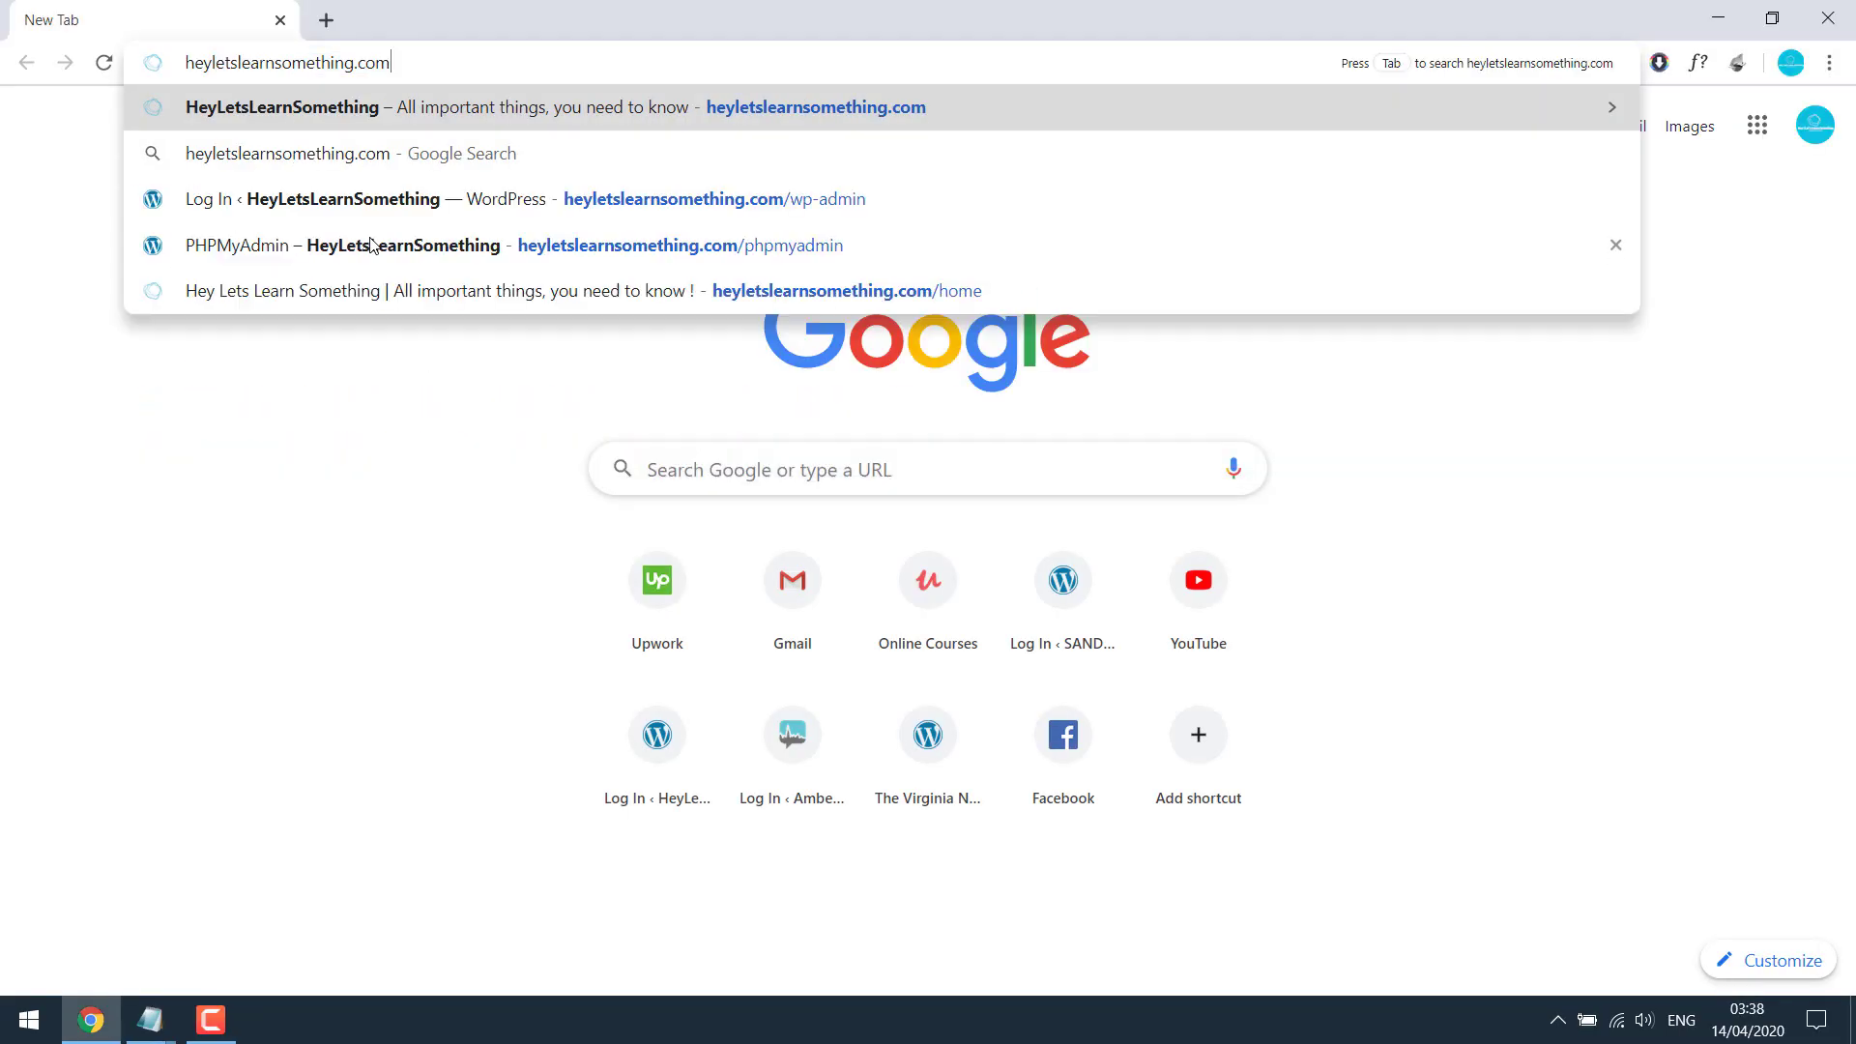
# Step: Log in at heyletslearnsomething.com/wp-admin with the admin username and the account password
pyautogui.press('Return')
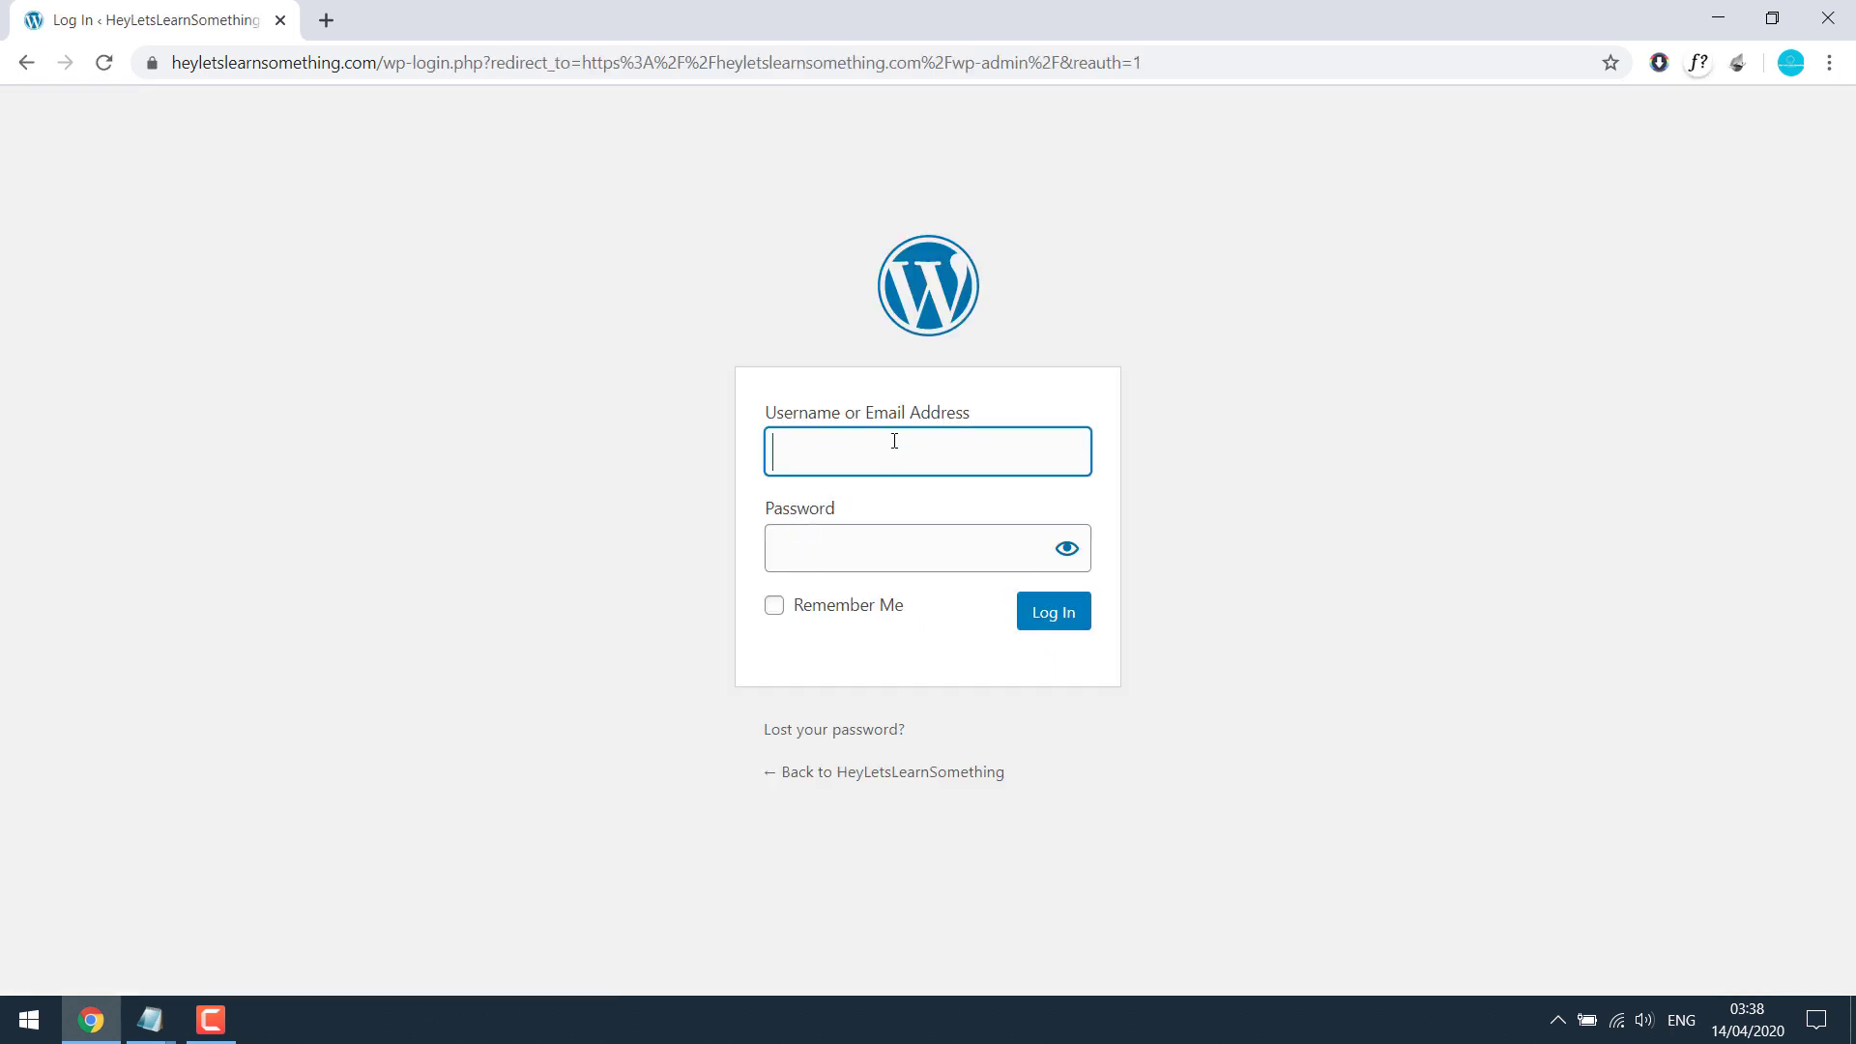
pyautogui.write('admin')
pyautogui.press('Tab')
pyautogui.hotkey('ctrl', 'v')
pyautogui.press('Return')
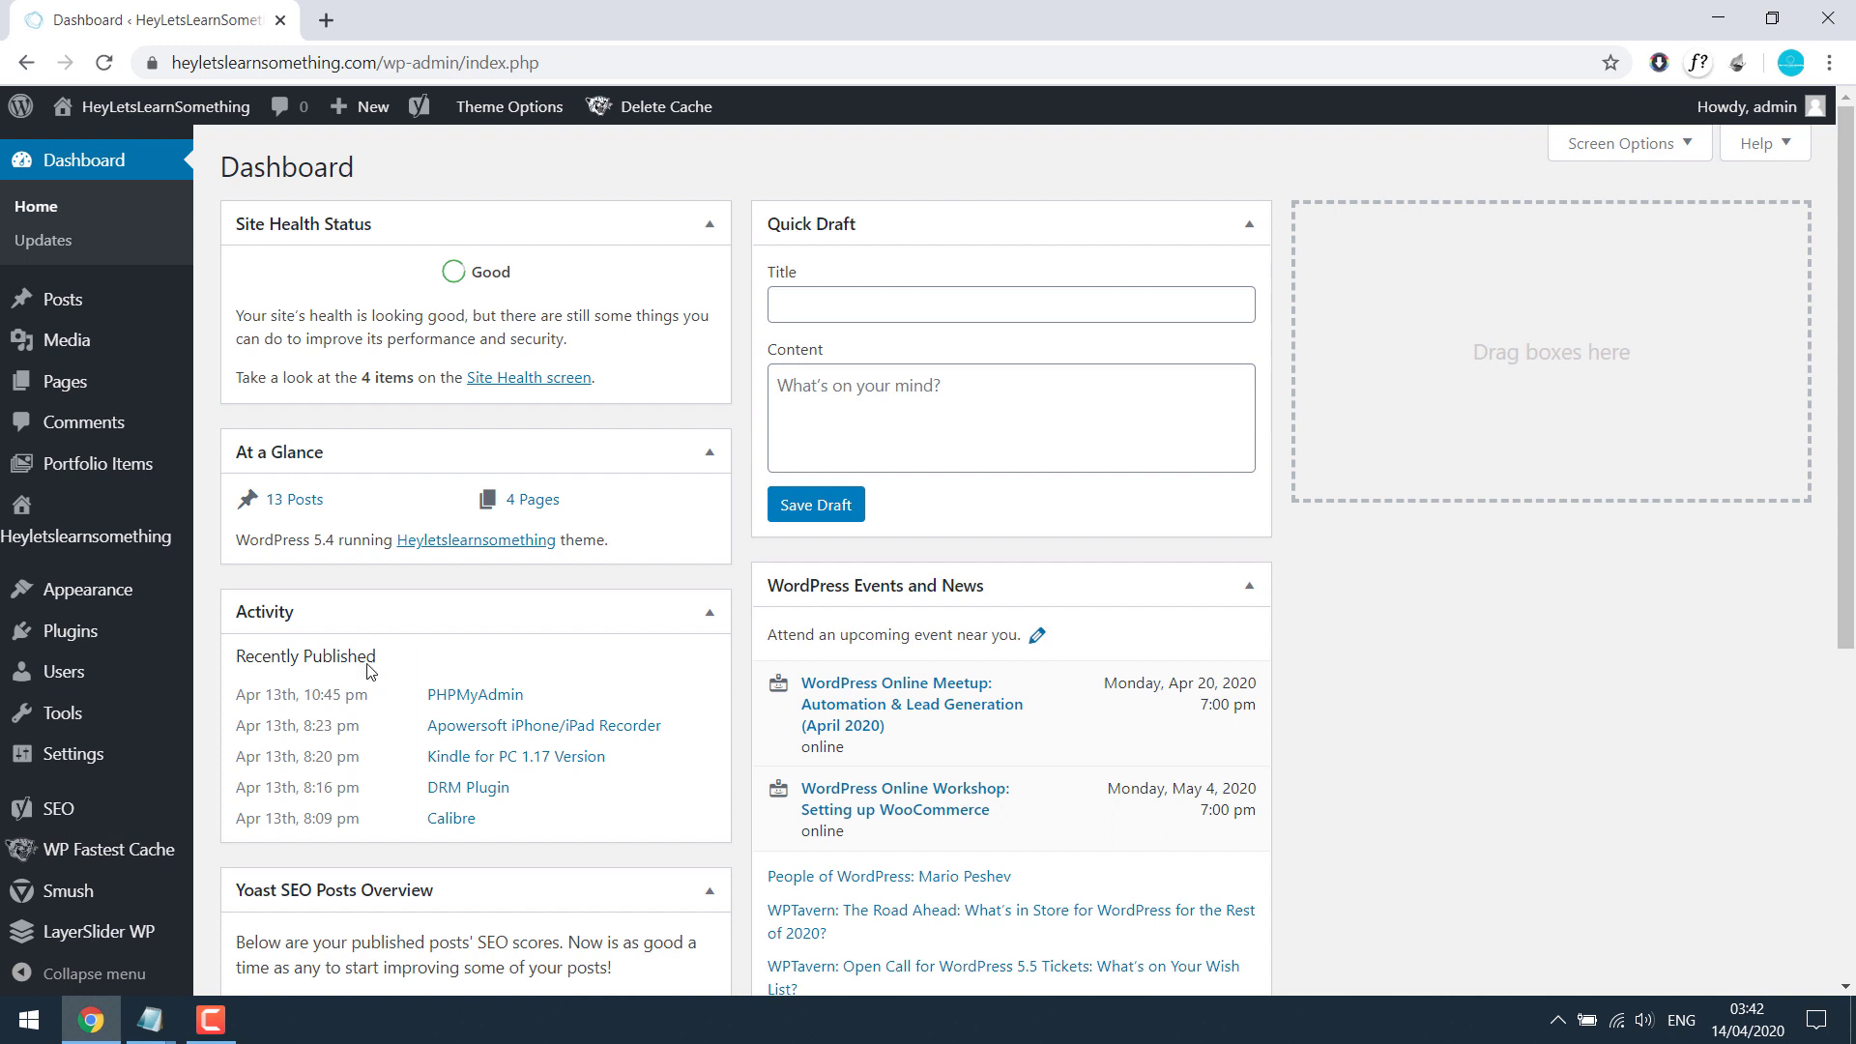
# Step: Search Add Plugins for 'Redirect', then install and activate the Redirection plugin
pyautogui.moveTo(145, 633)
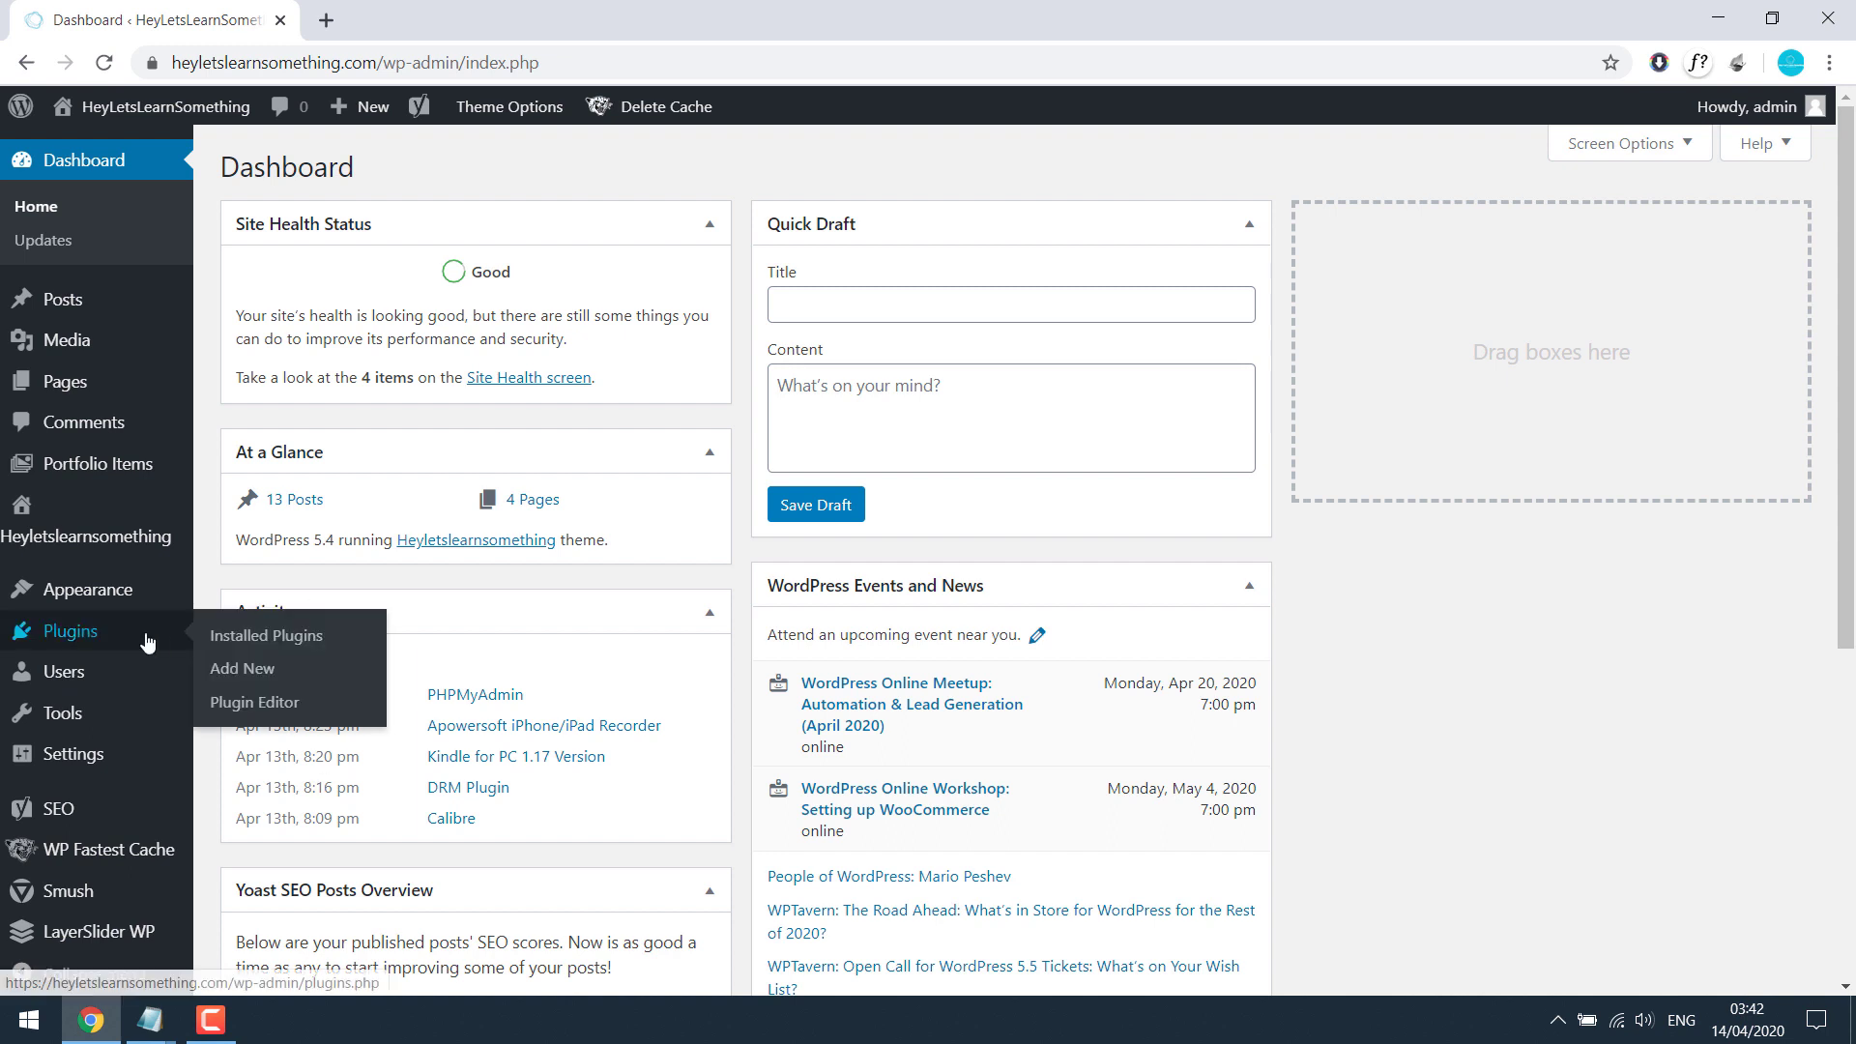
pyautogui.click(244, 670)
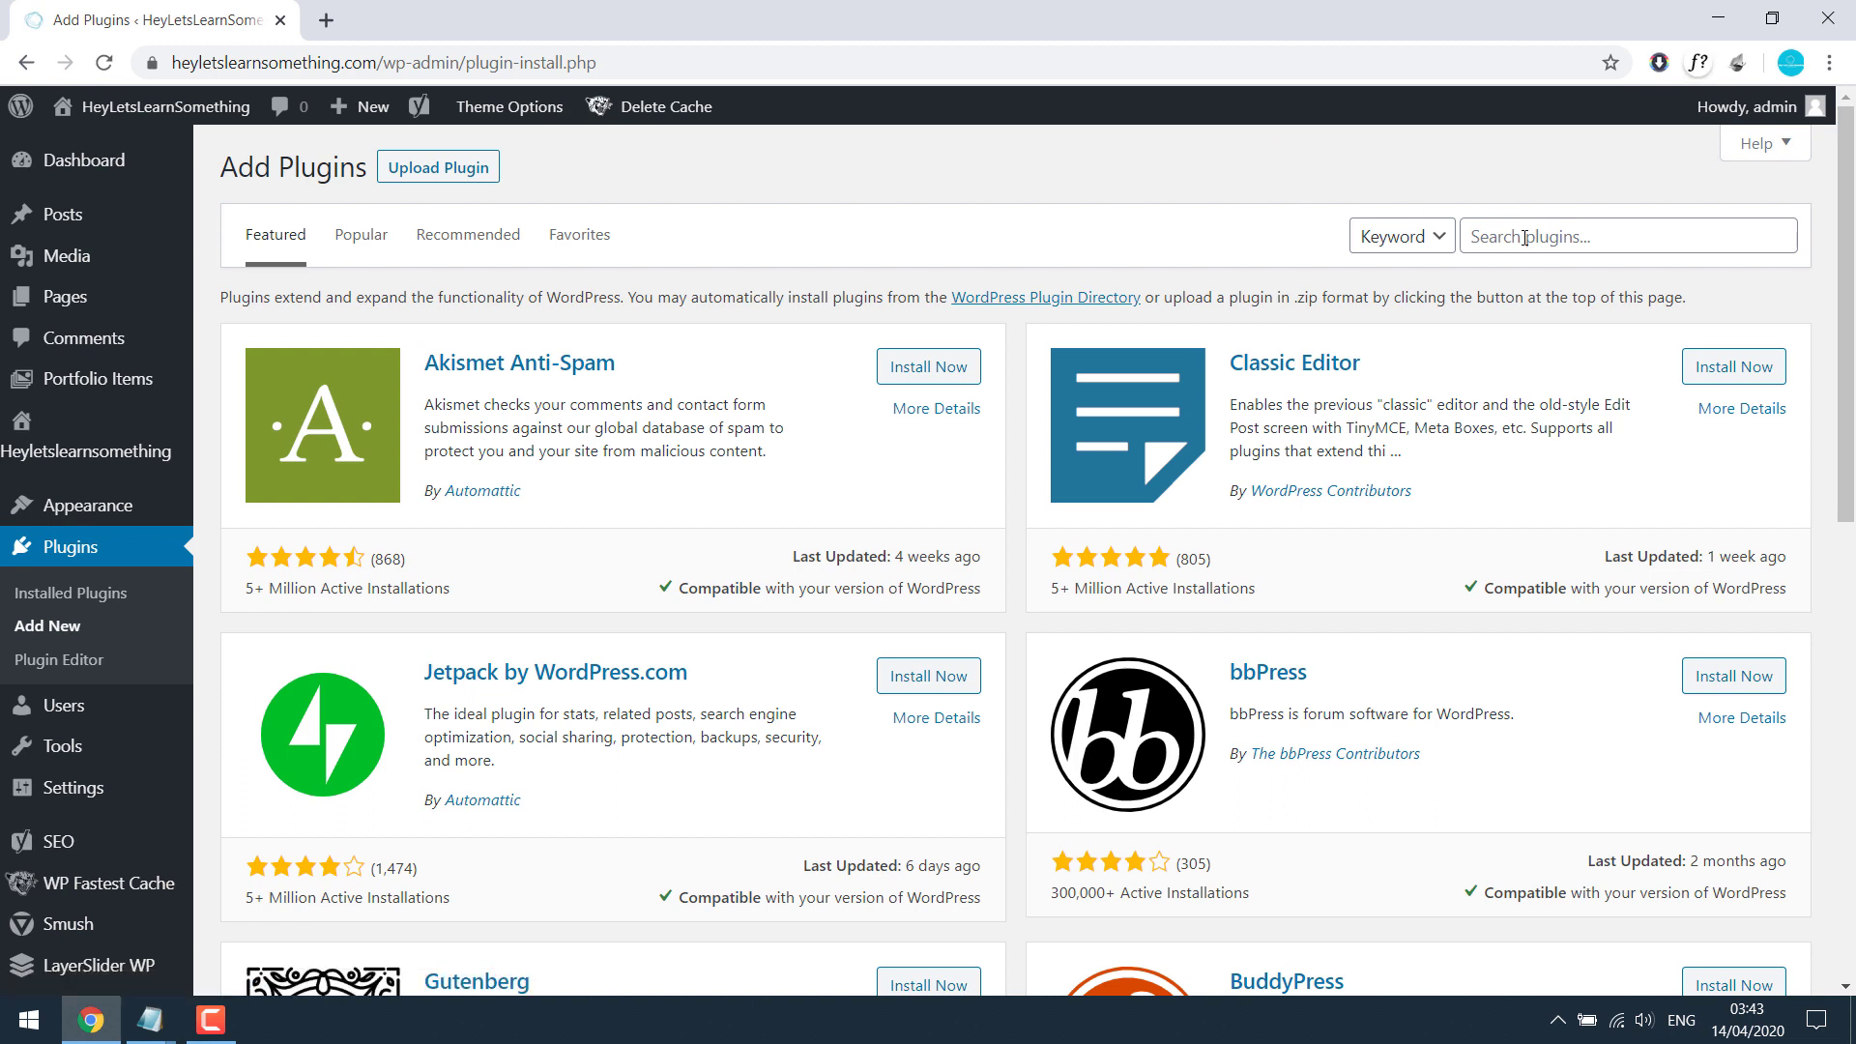
pyautogui.click(1524, 238)
pyautogui.write('Redirect')
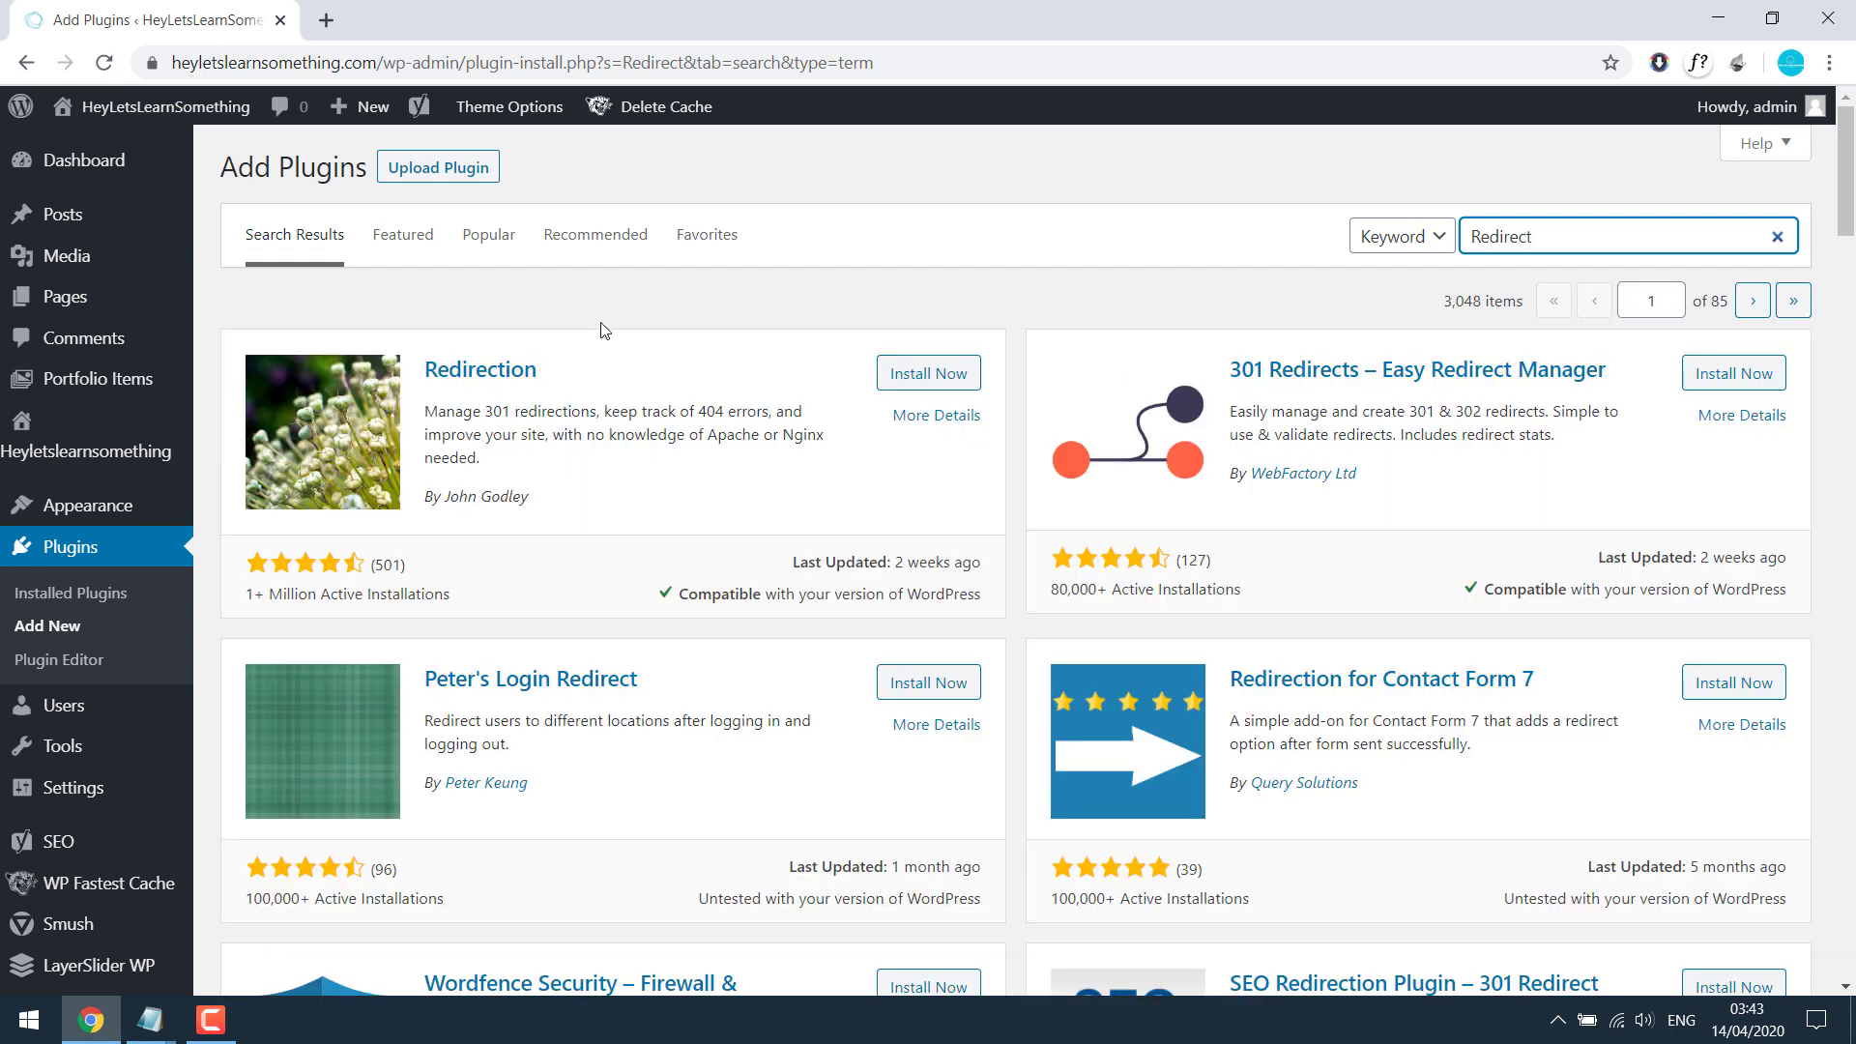
pyautogui.click(944, 375)
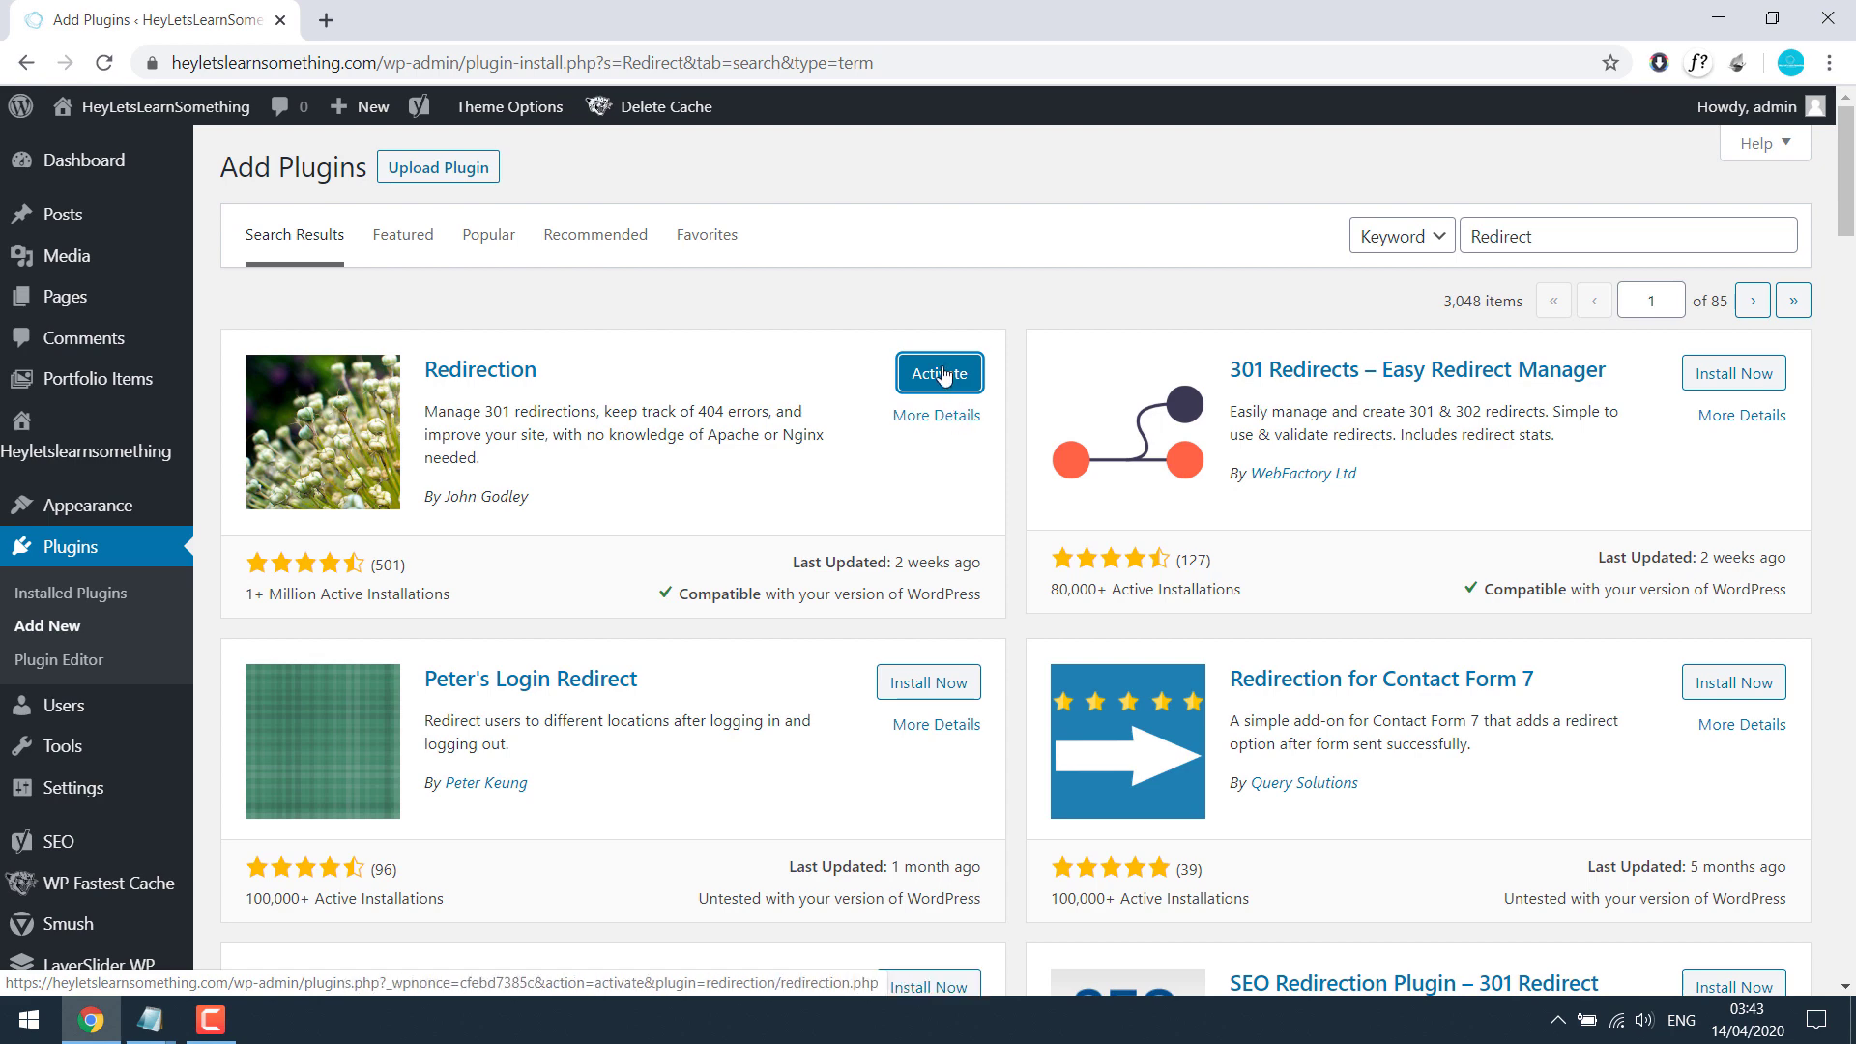
pyautogui.click(943, 375)
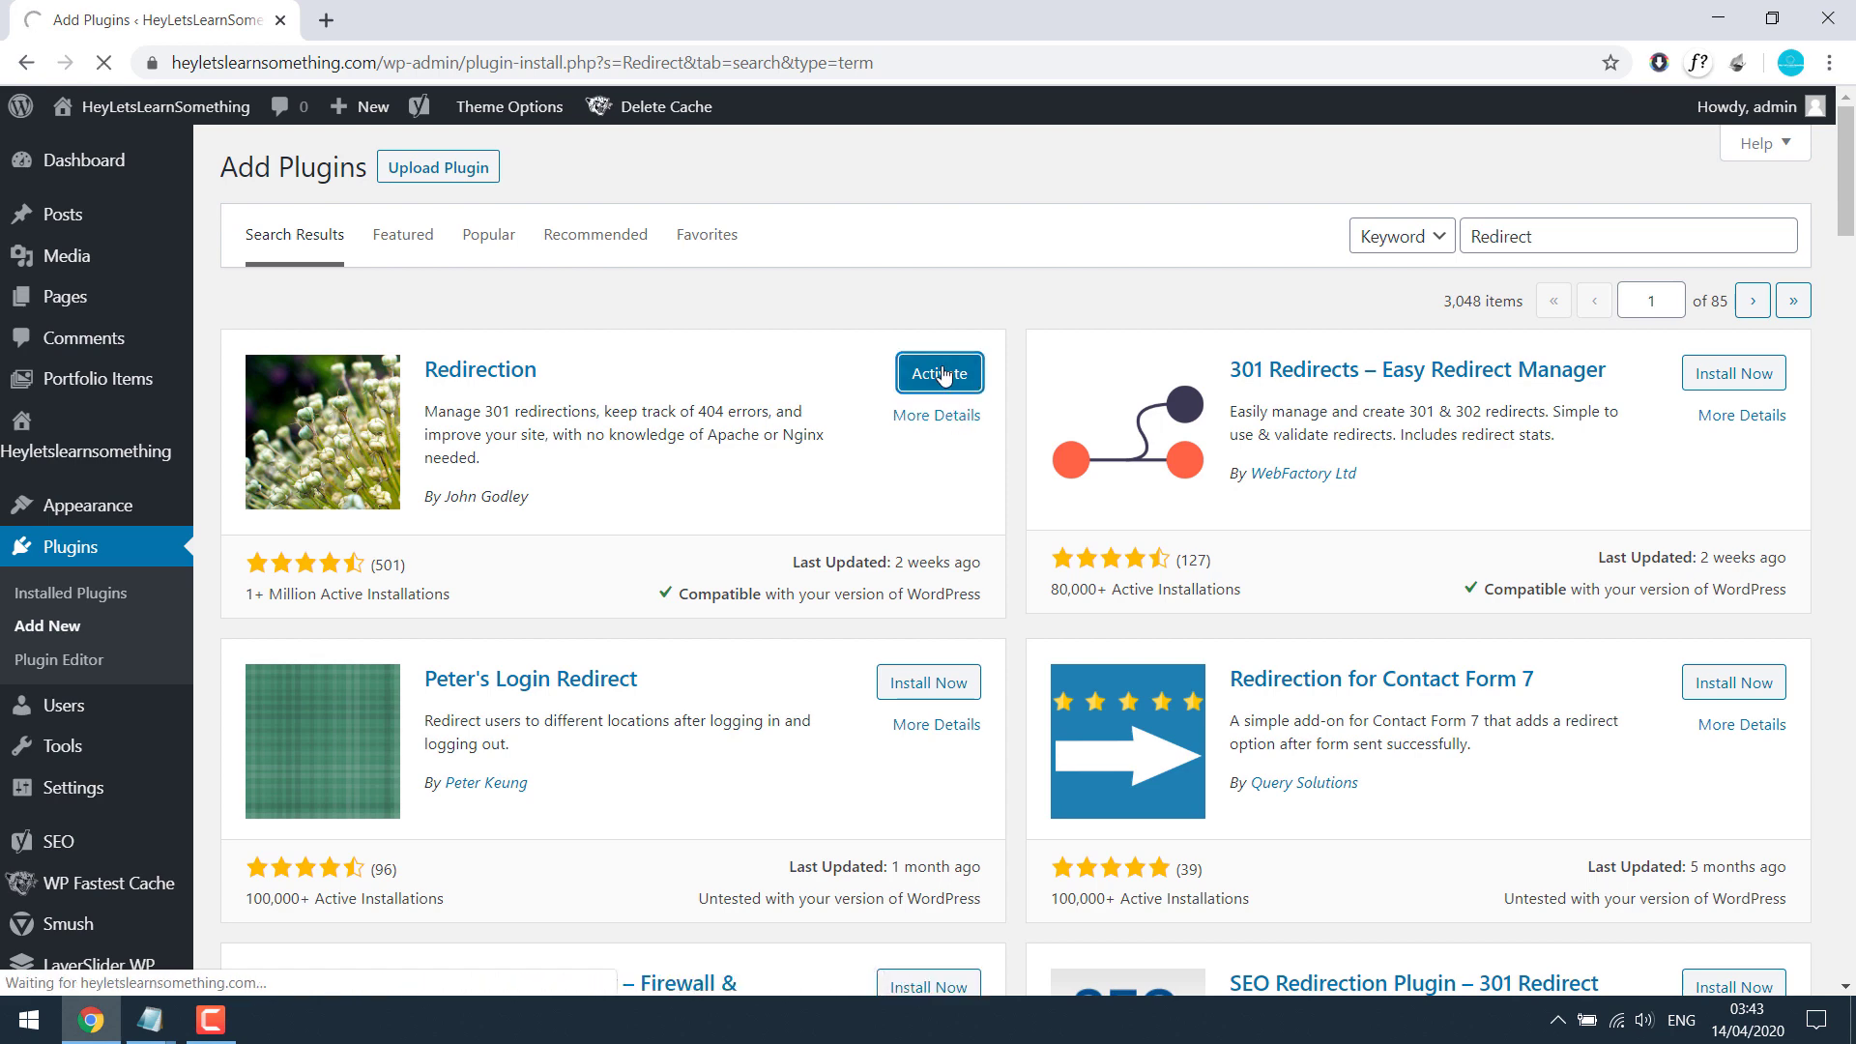
# Step: Run the Redirection setup wizard with basic options unchecked, skipping the old slugs import
pyautogui.moveTo(371, 685); pyautogui.dragTo(279, 697)
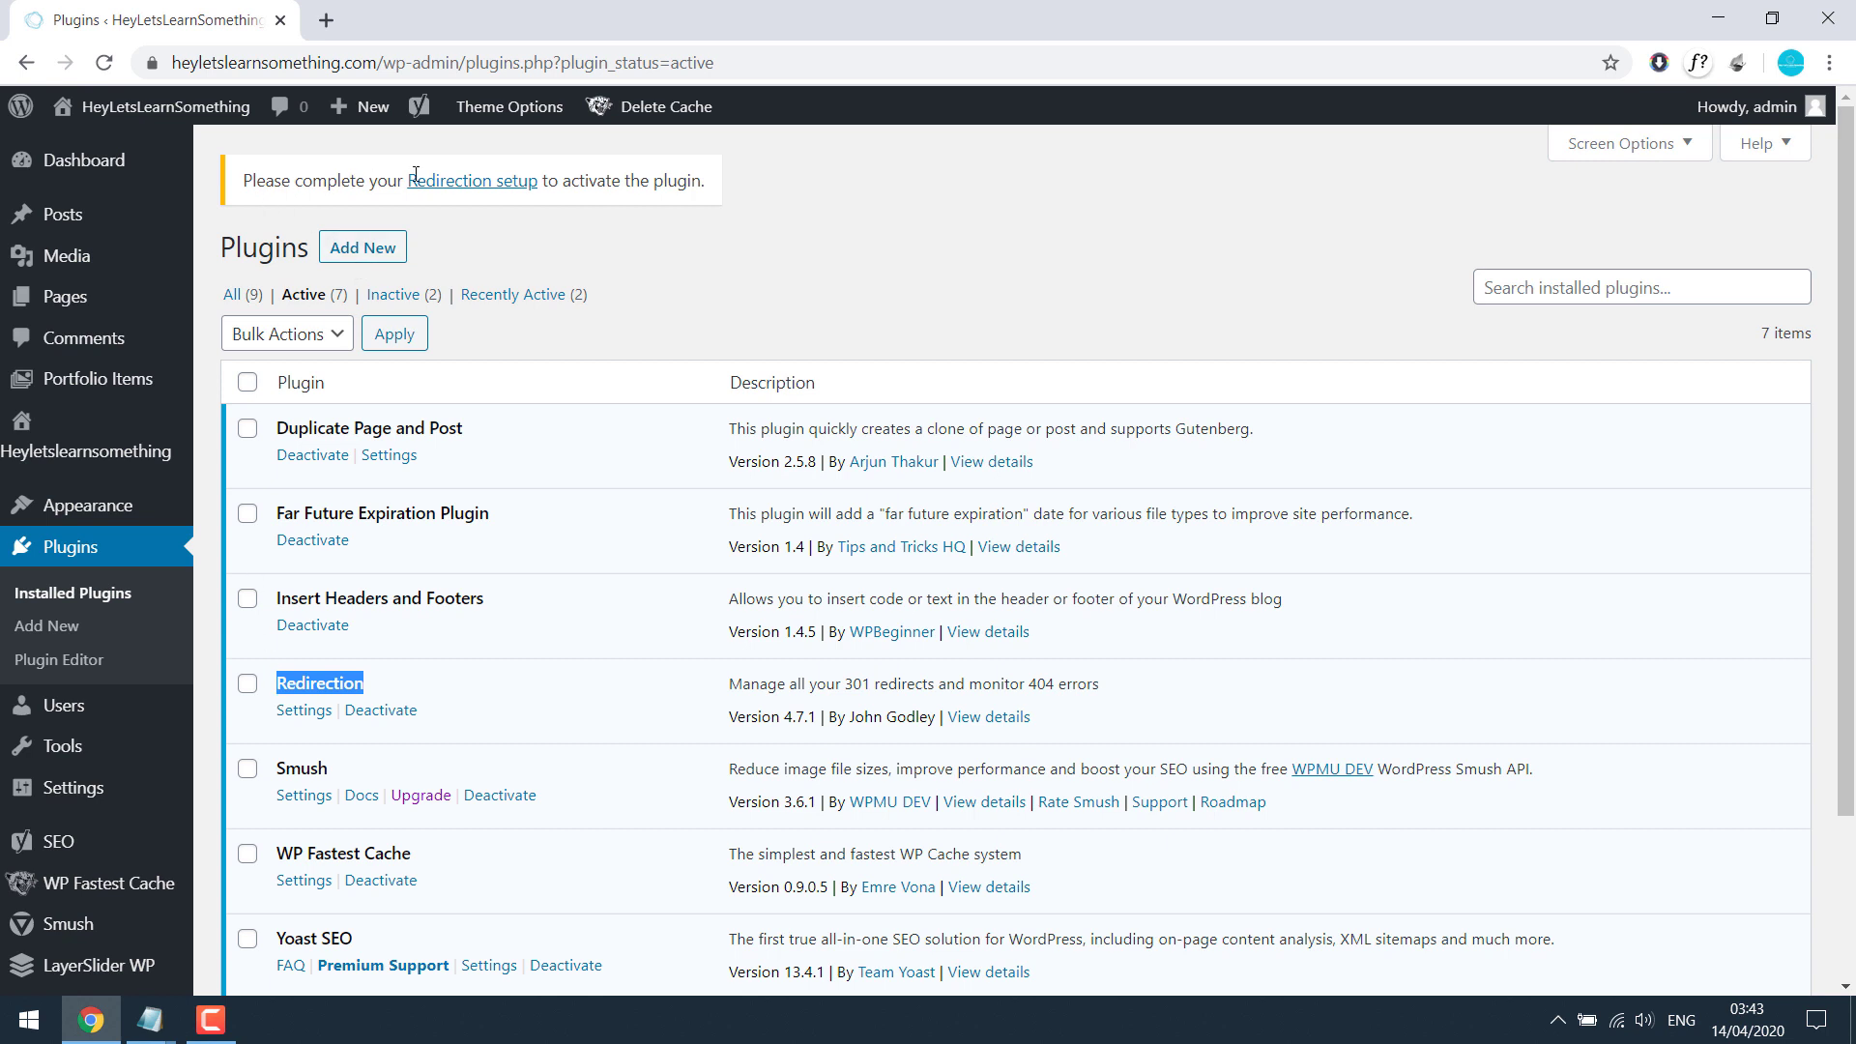
pyautogui.click(468, 181)
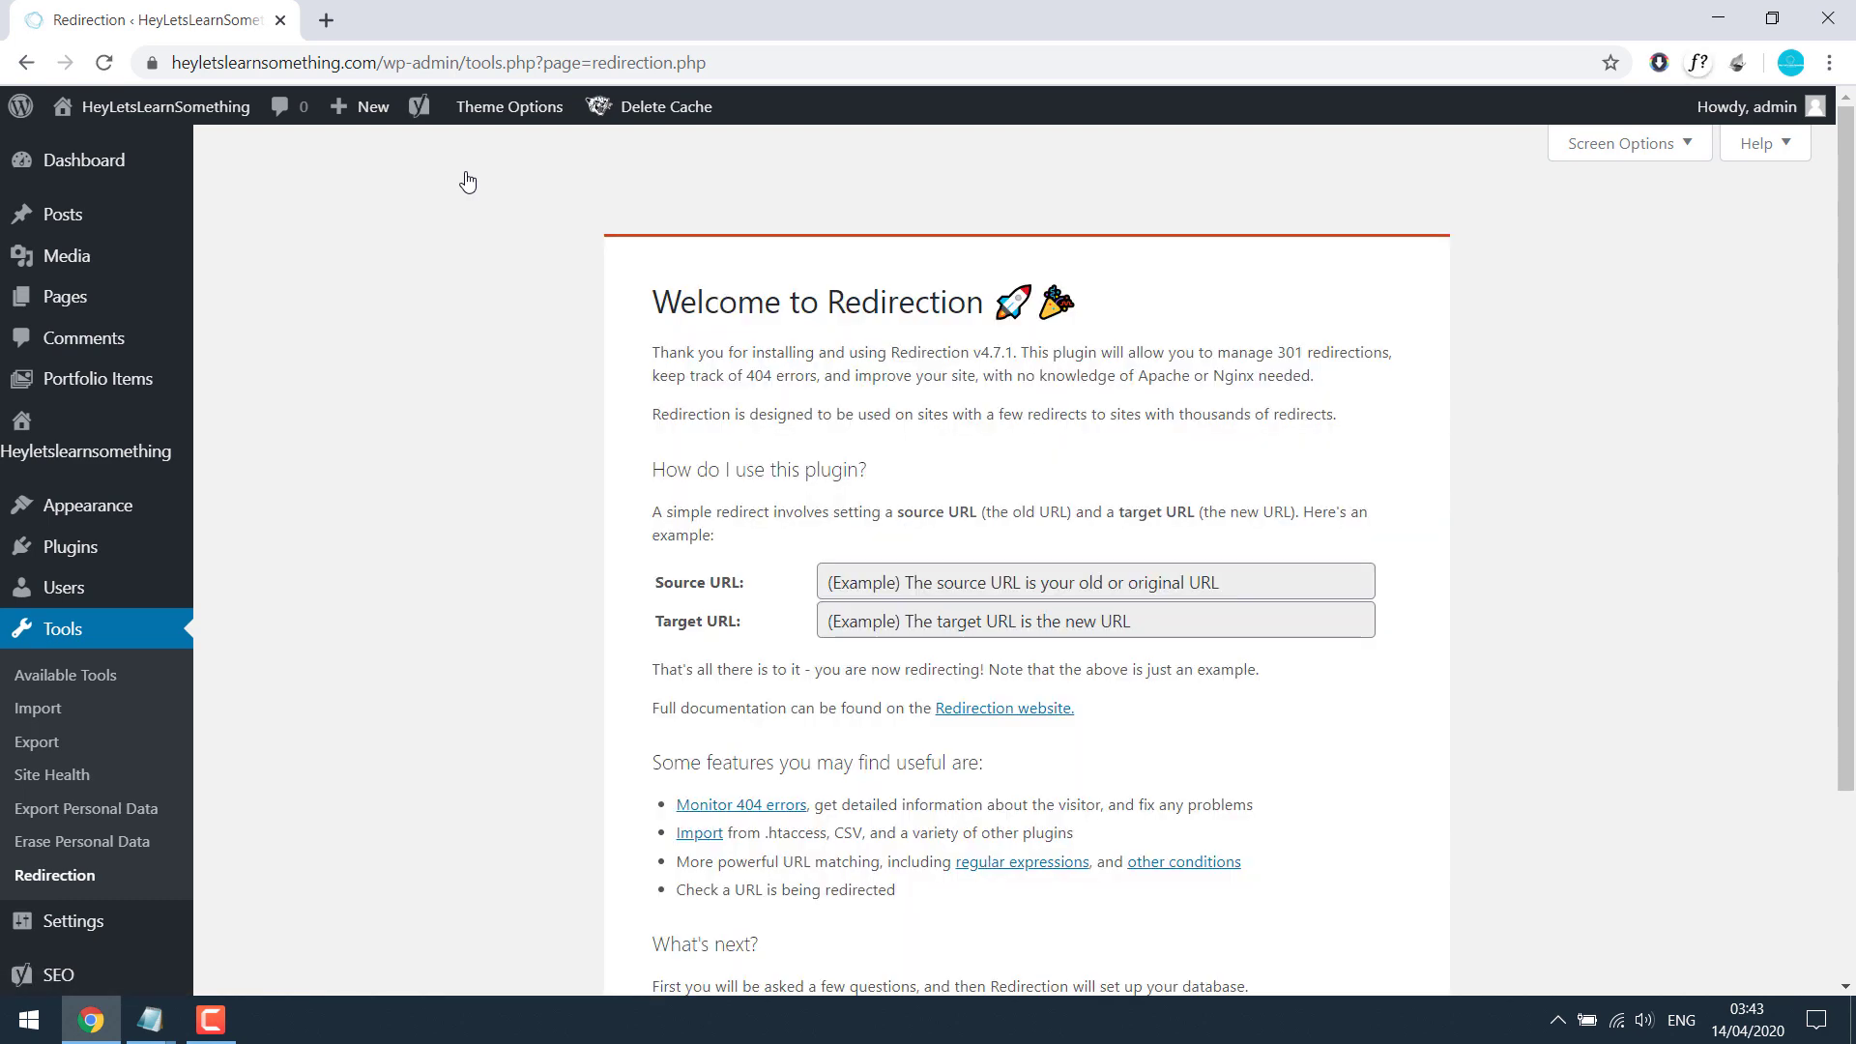
pyautogui.scroll(-3, 426, 496)
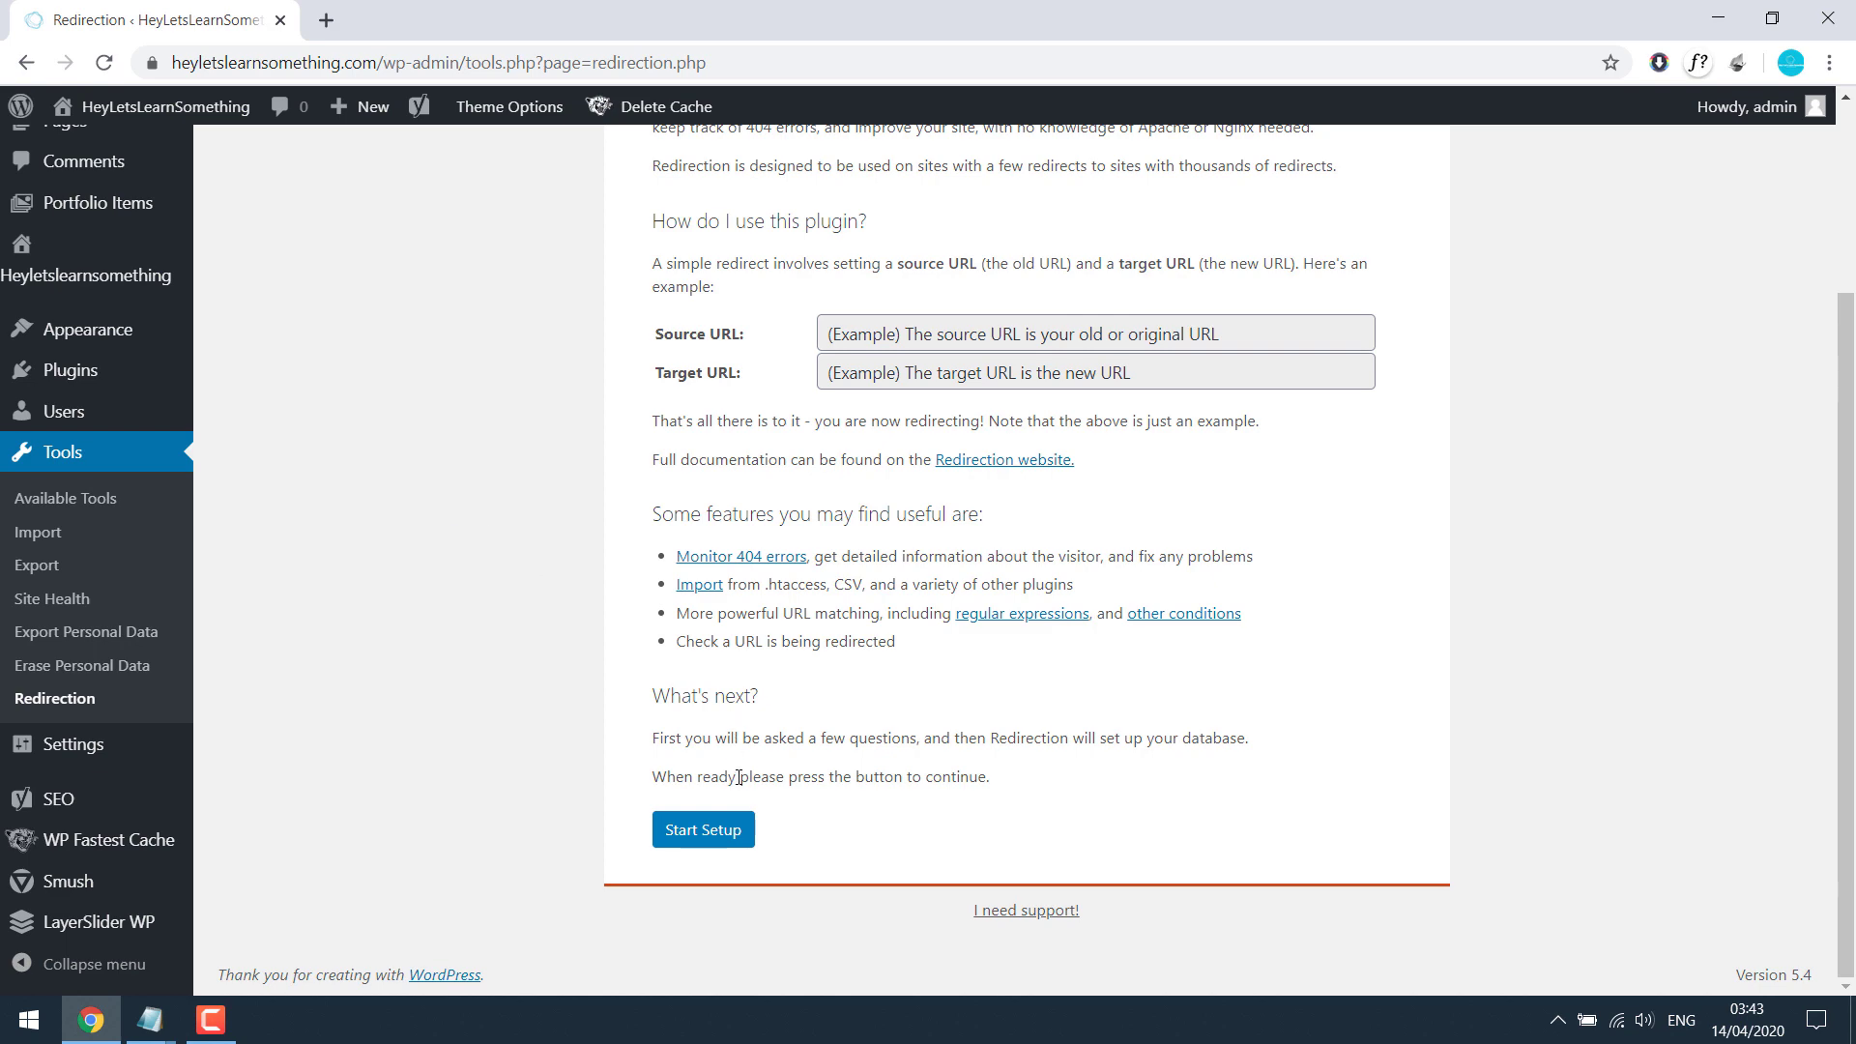
pyautogui.click(712, 832)
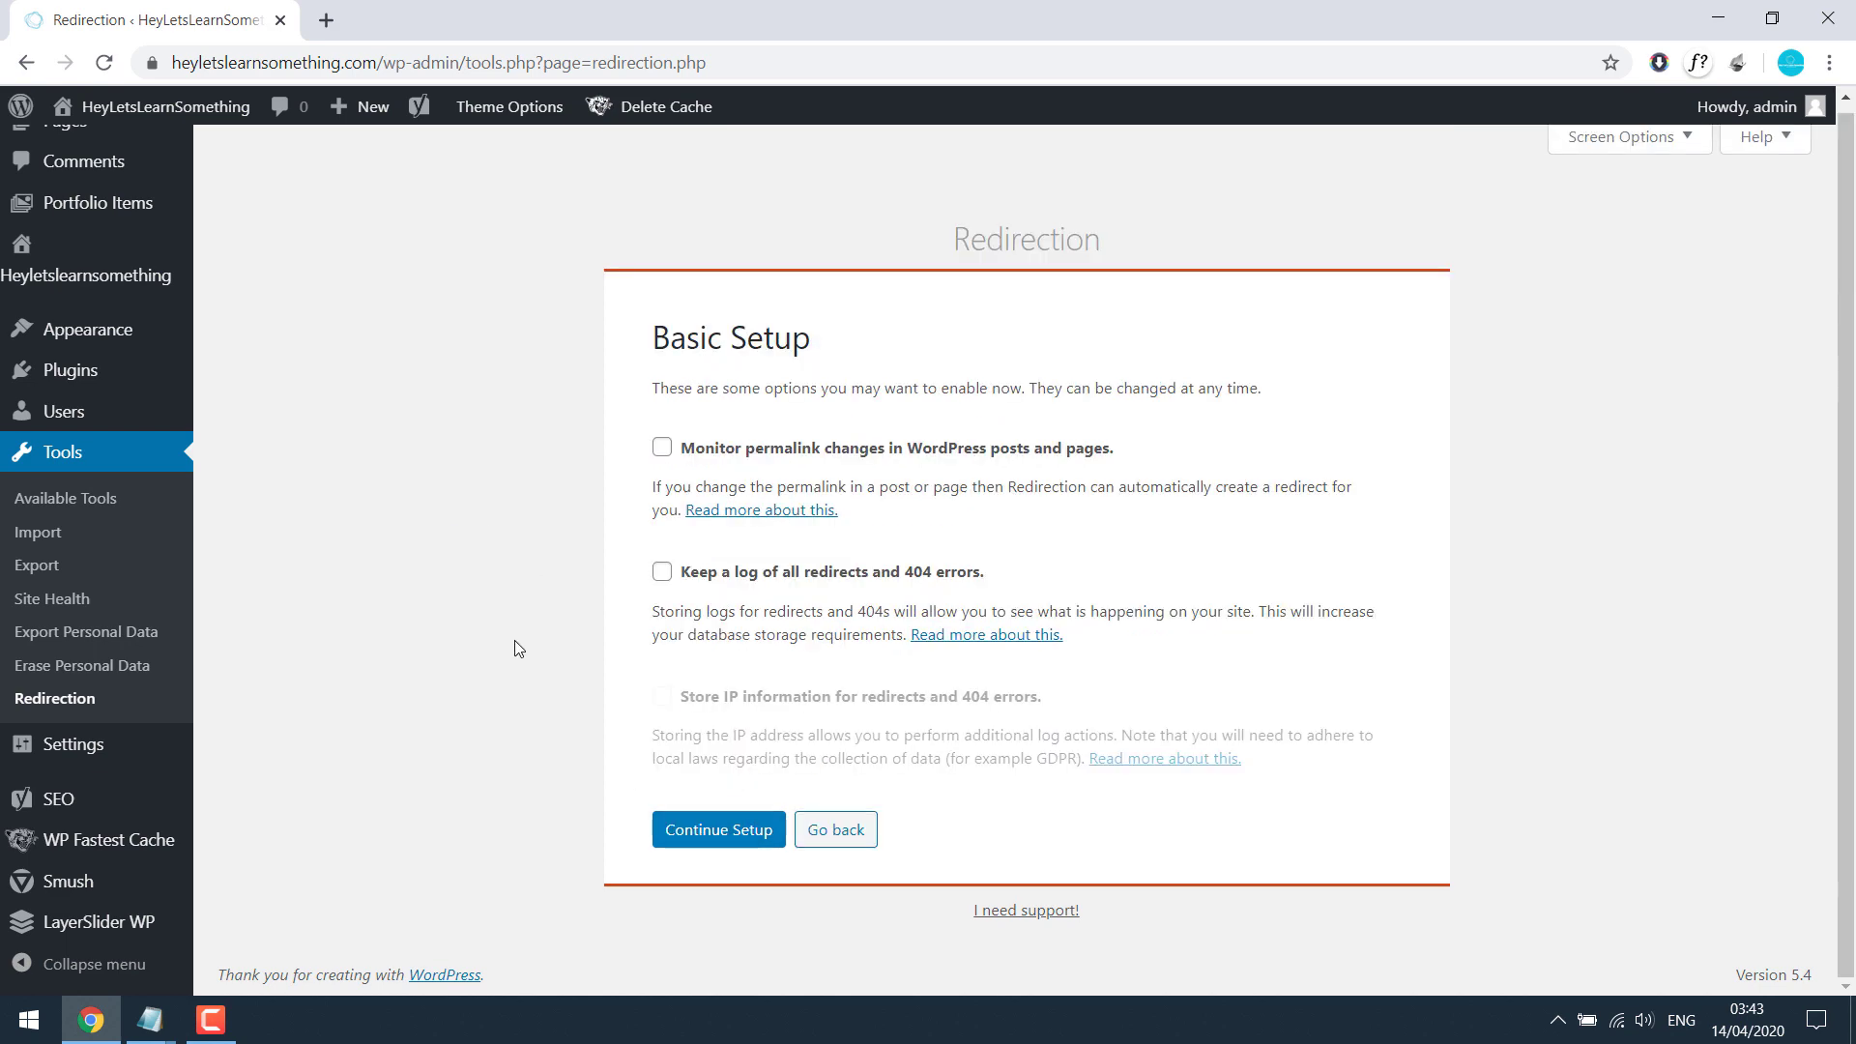
pyautogui.click(715, 831)
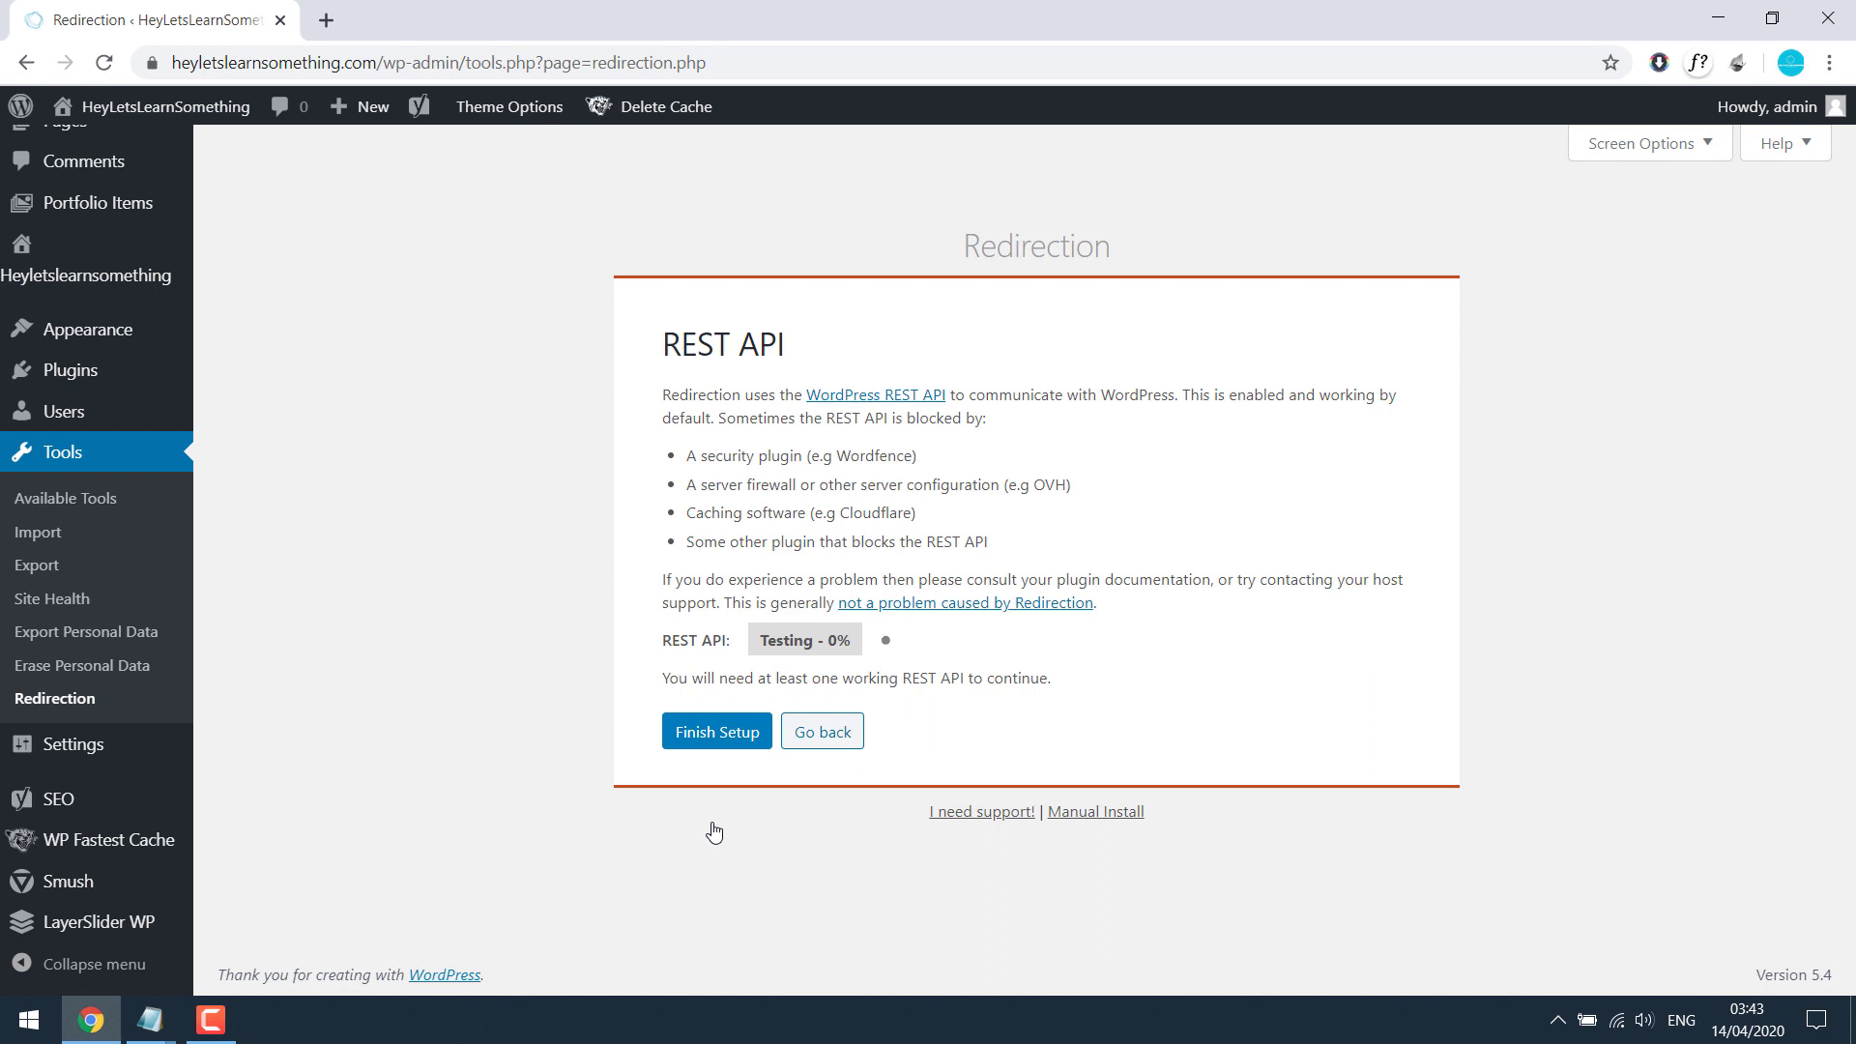
pyautogui.click(744, 734)
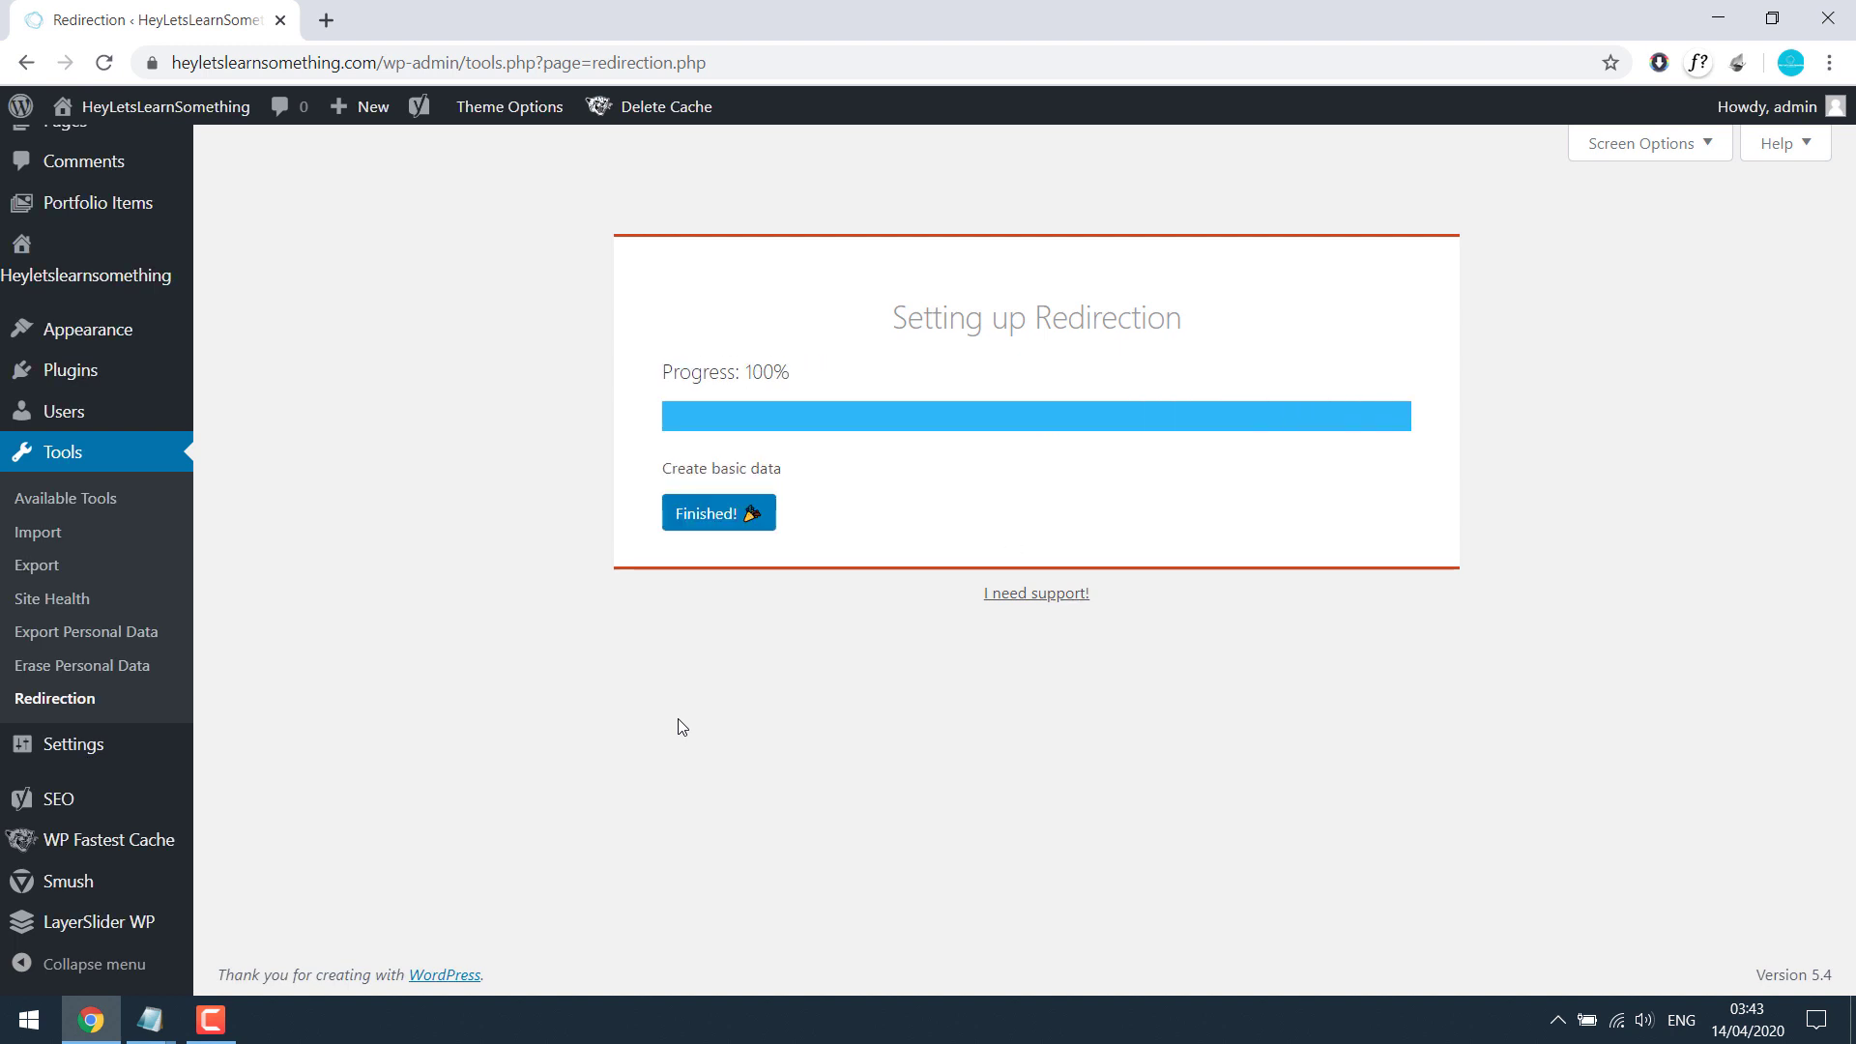
pyautogui.click(723, 513)
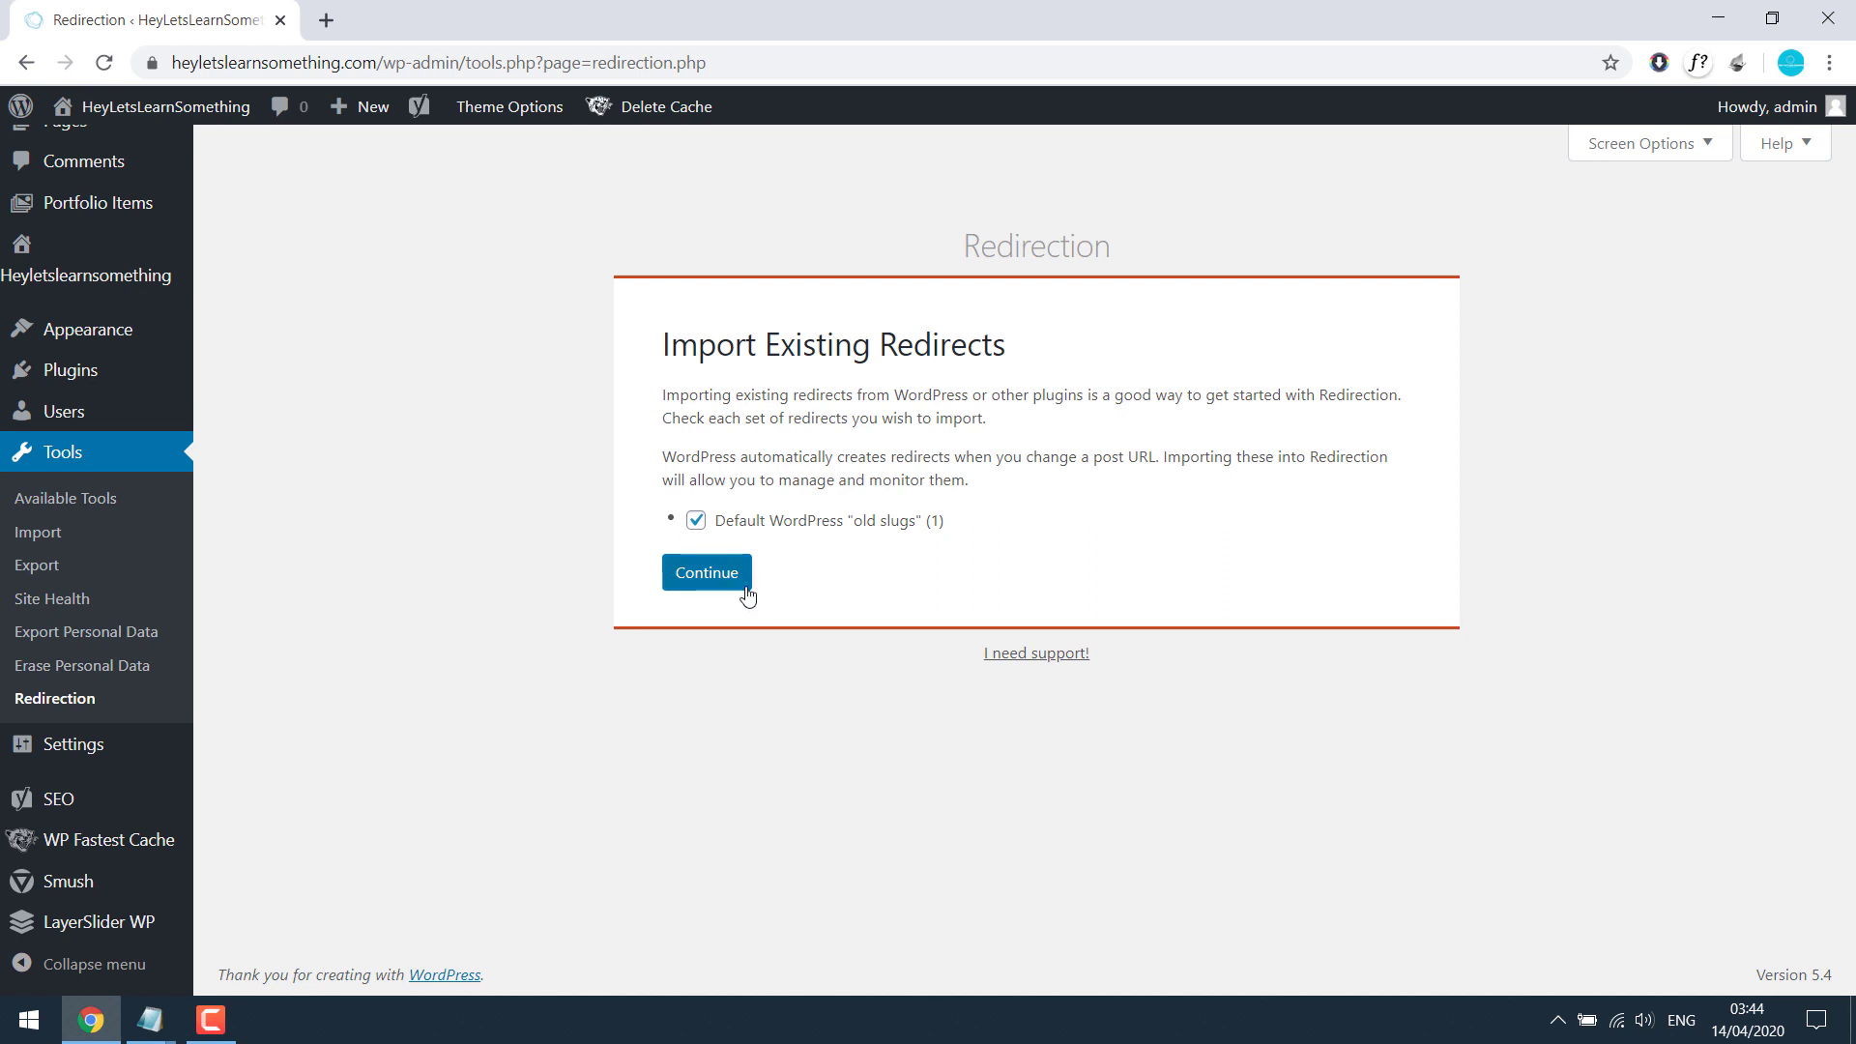
pyautogui.click(696, 521)
pyautogui.click(705, 573)
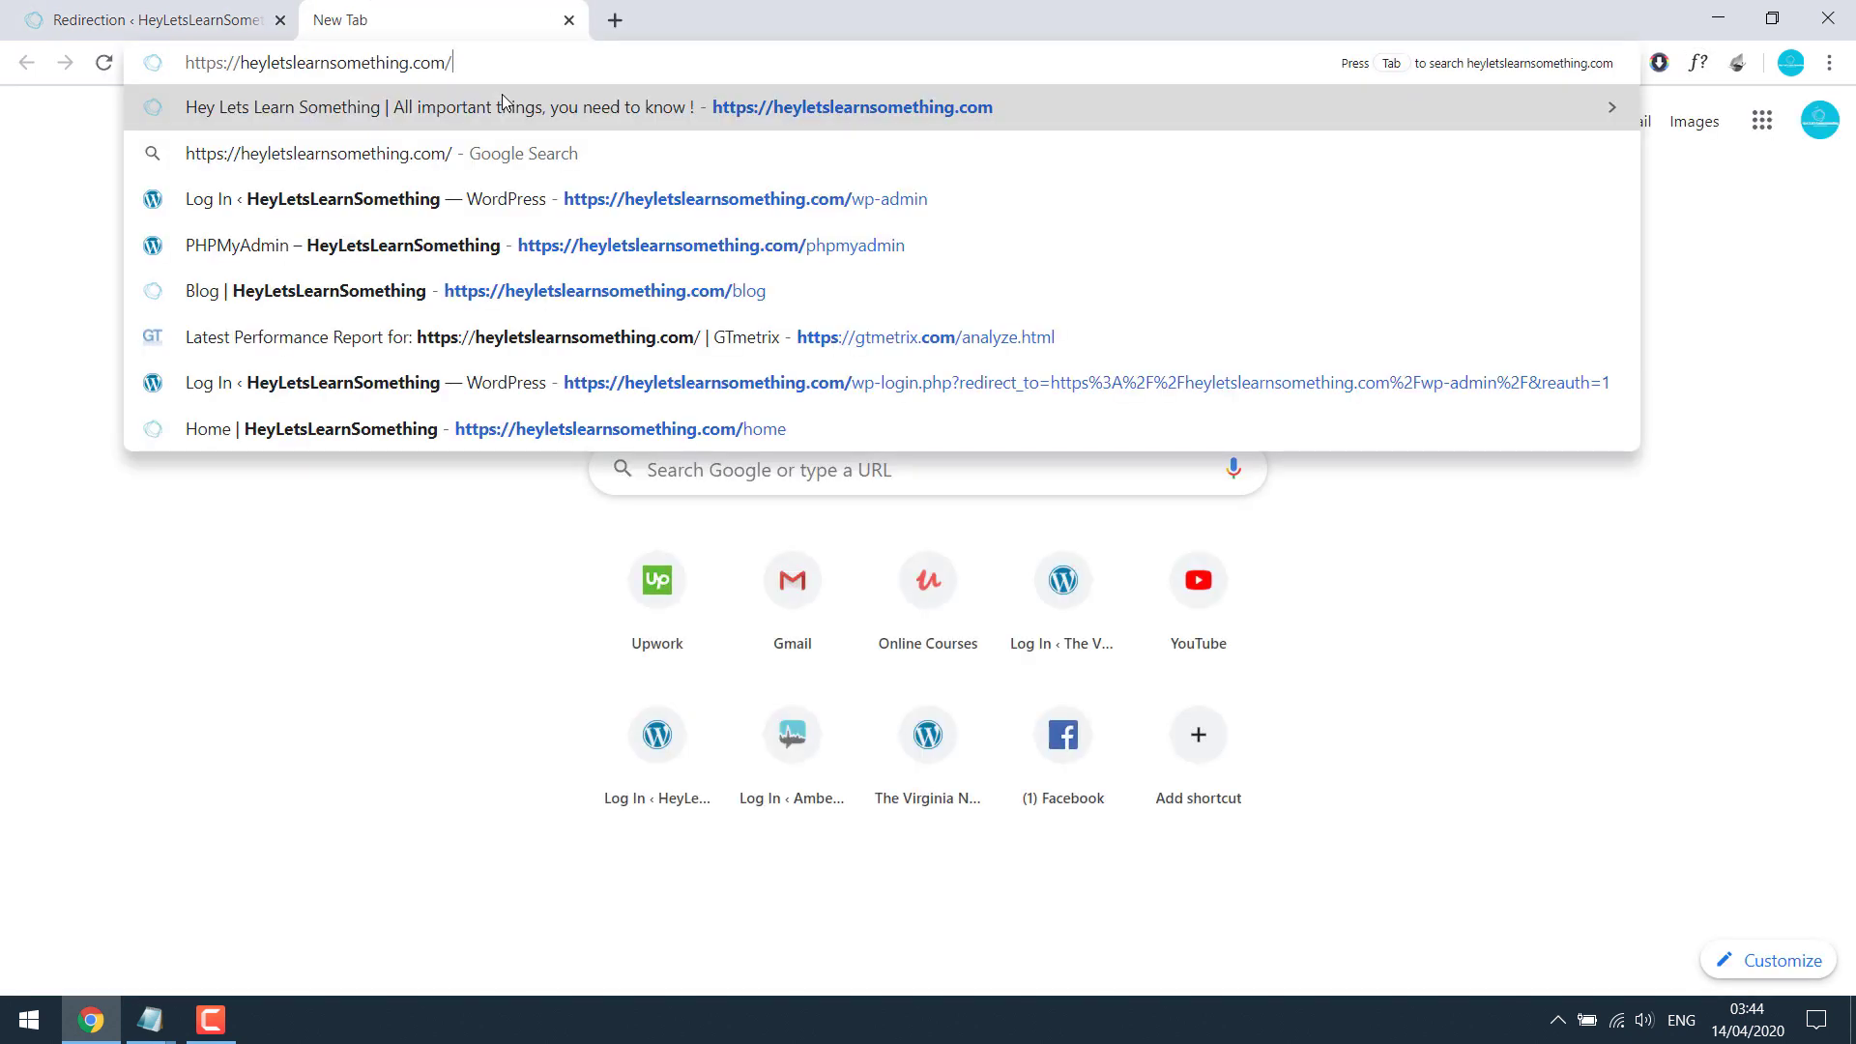
# Step: Load heyletslearnsomething.com/oldblog, see the Nothing Found page, and copy its address
pyautogui.write('oldblog')
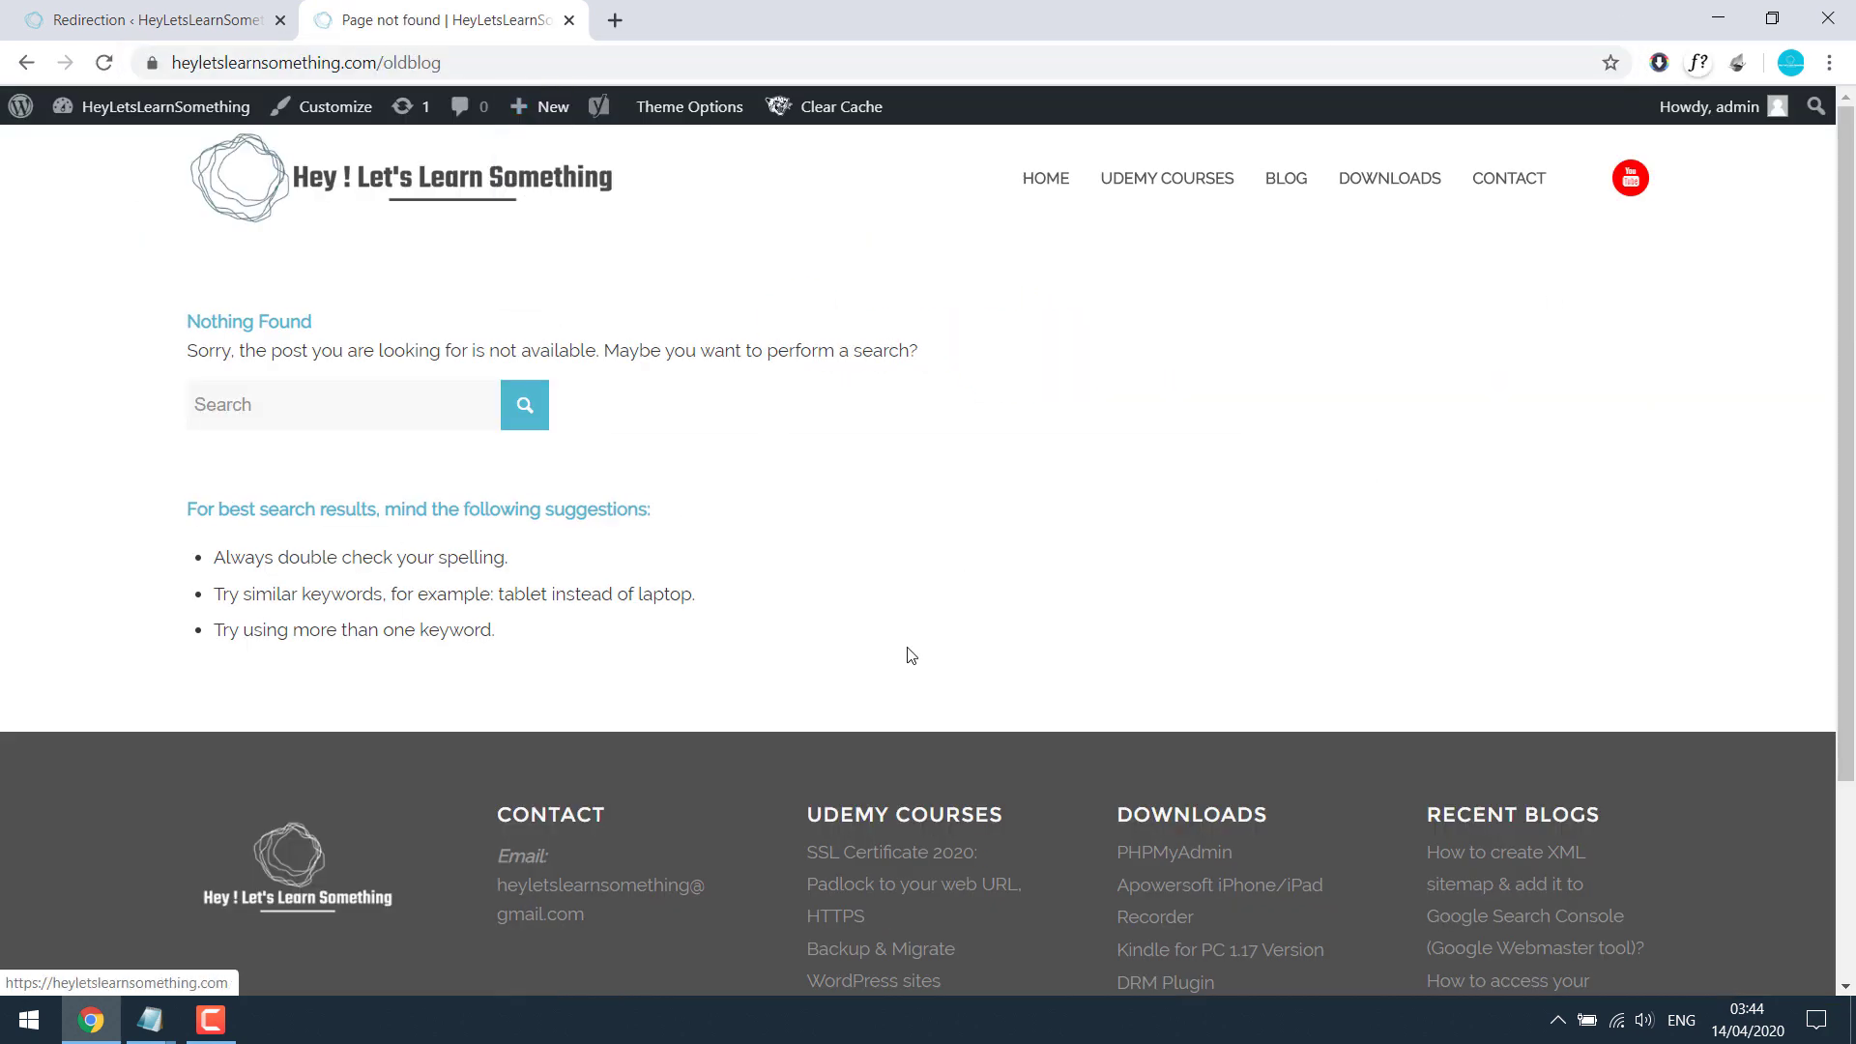
pyautogui.hotkey('ctrl', 'l')
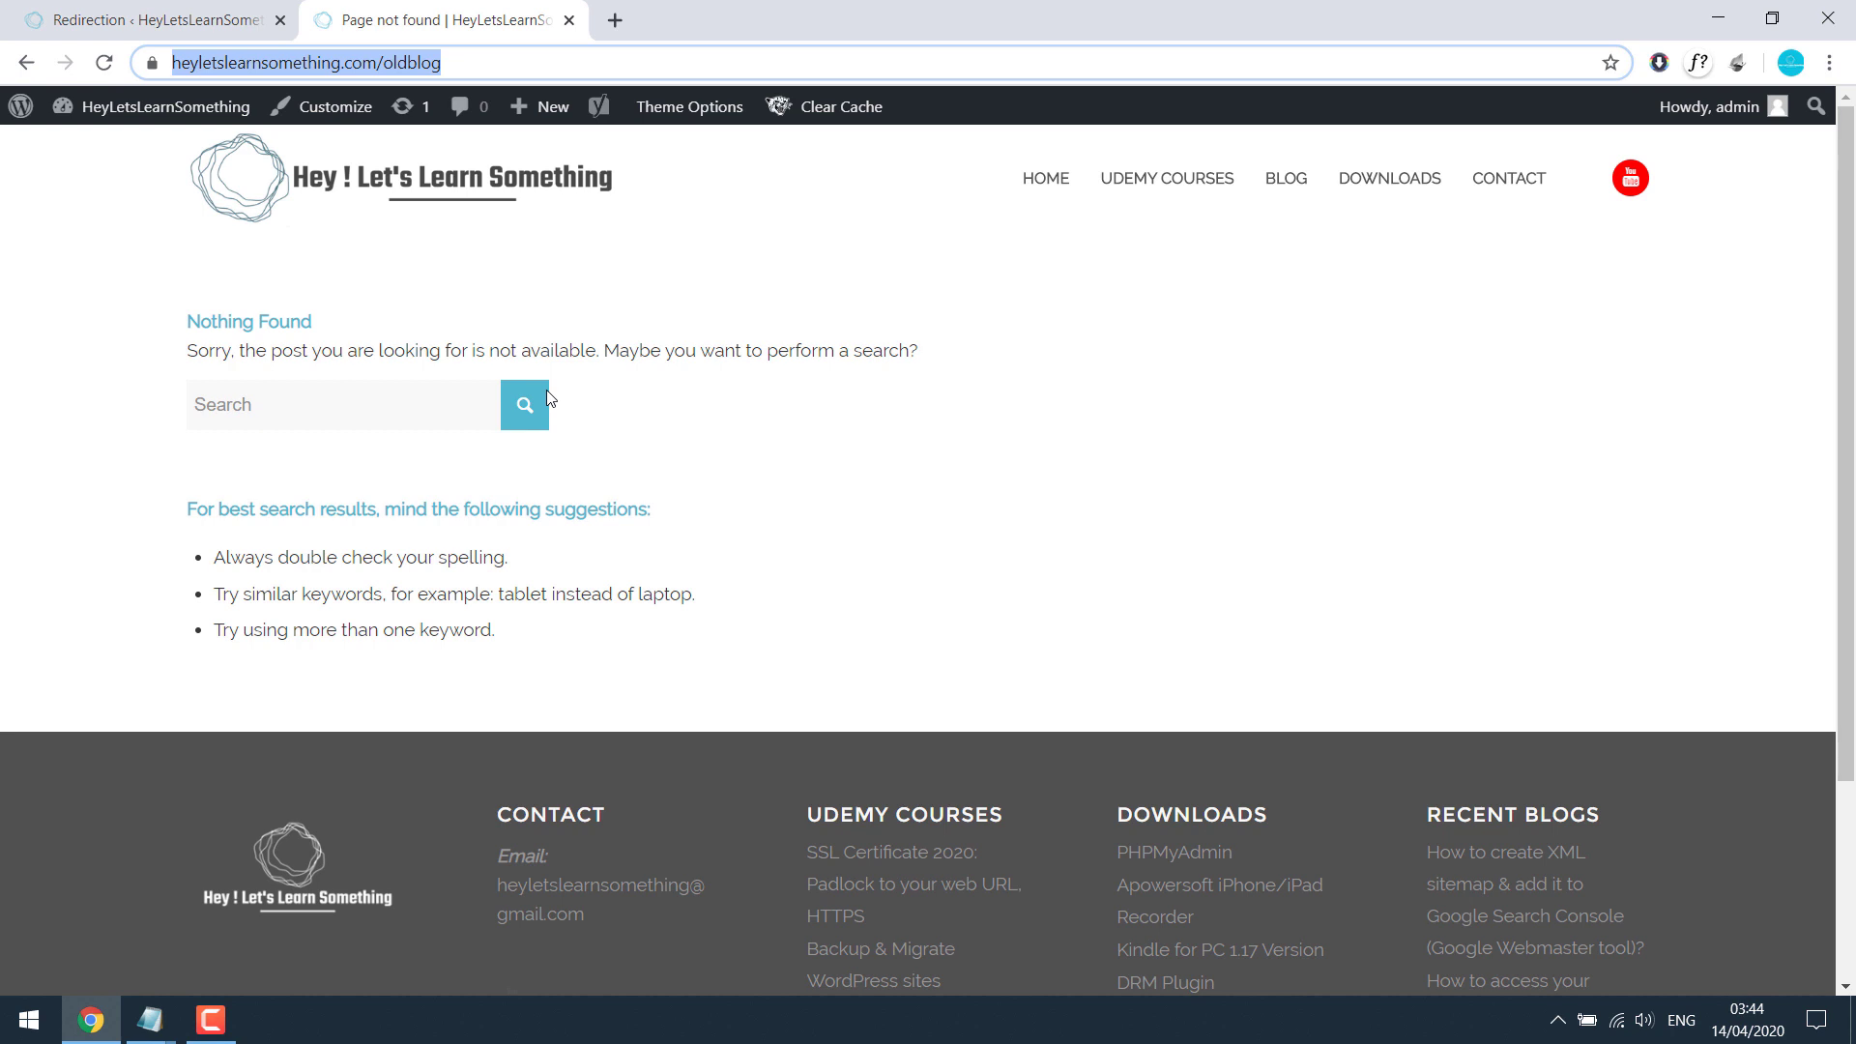
# Step: Paste the /oldblog address as the new redirect's Source URL
pyautogui.click(195, 11)
pyautogui.click(477, 587)
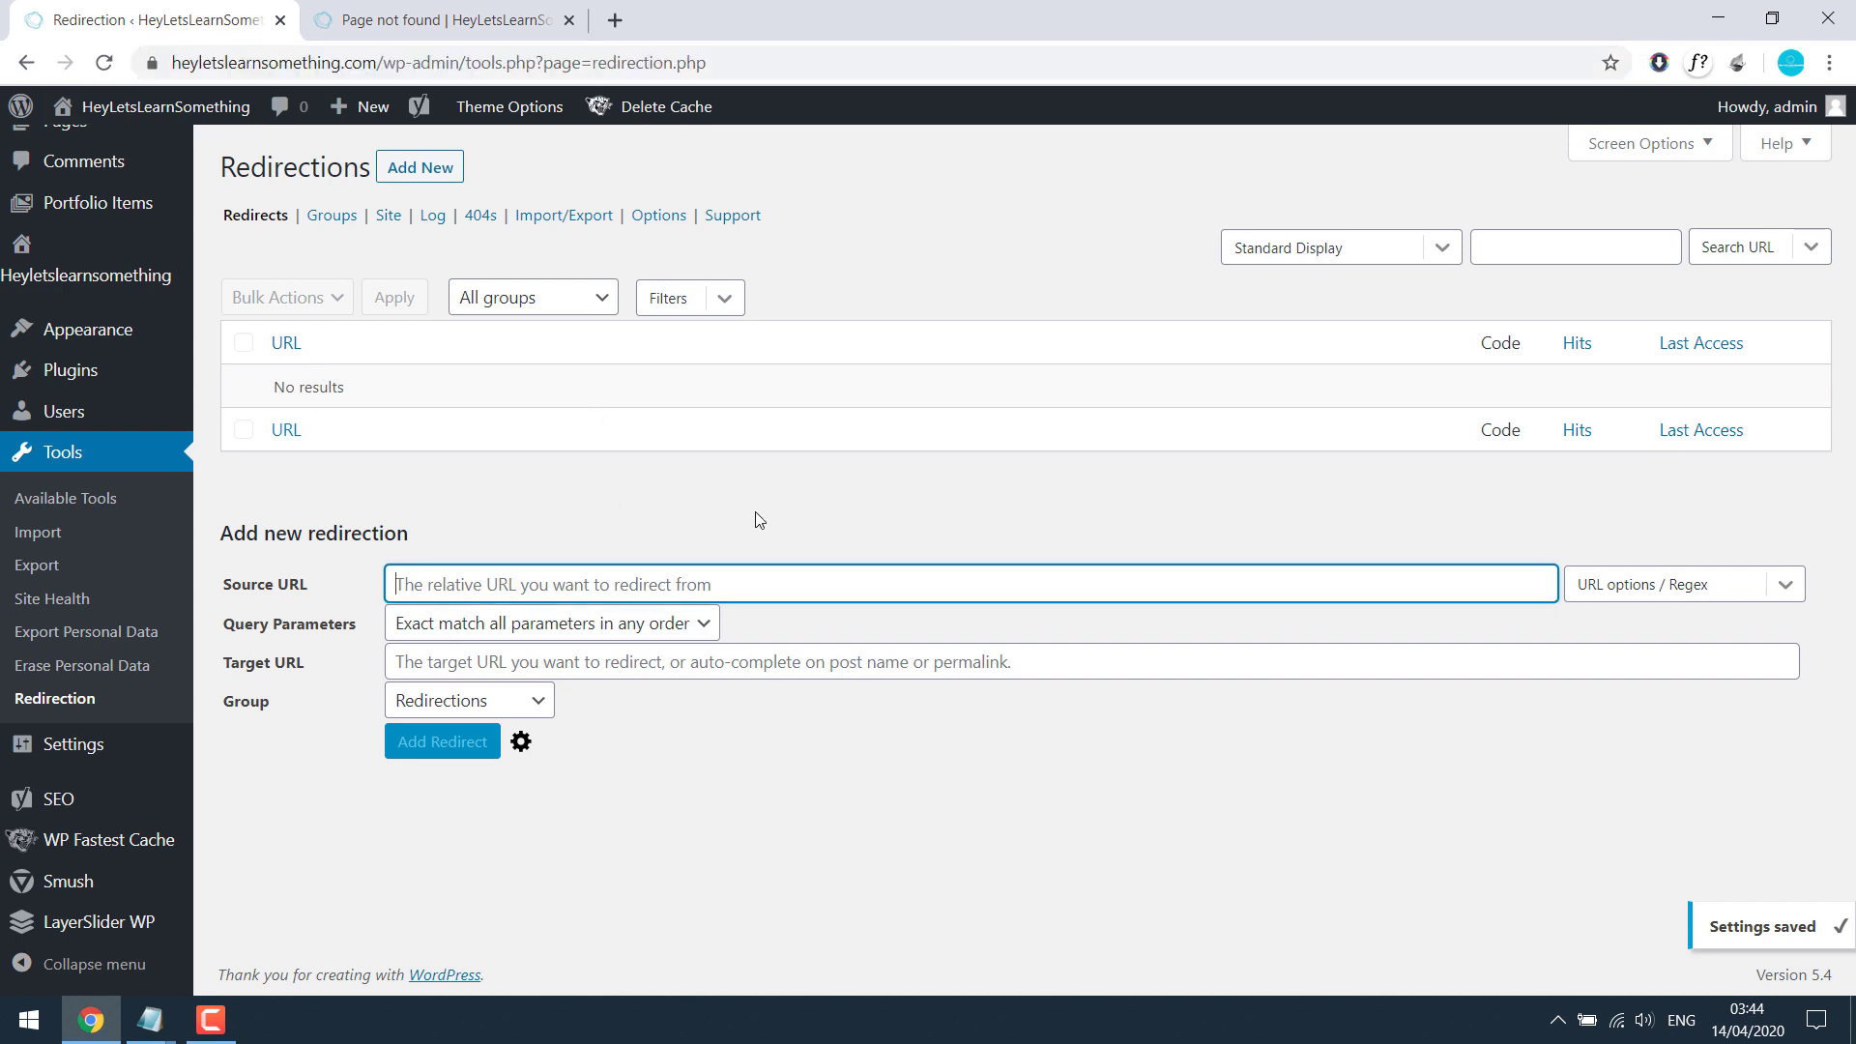
pyautogui.hotkey('ctrl', 'v')
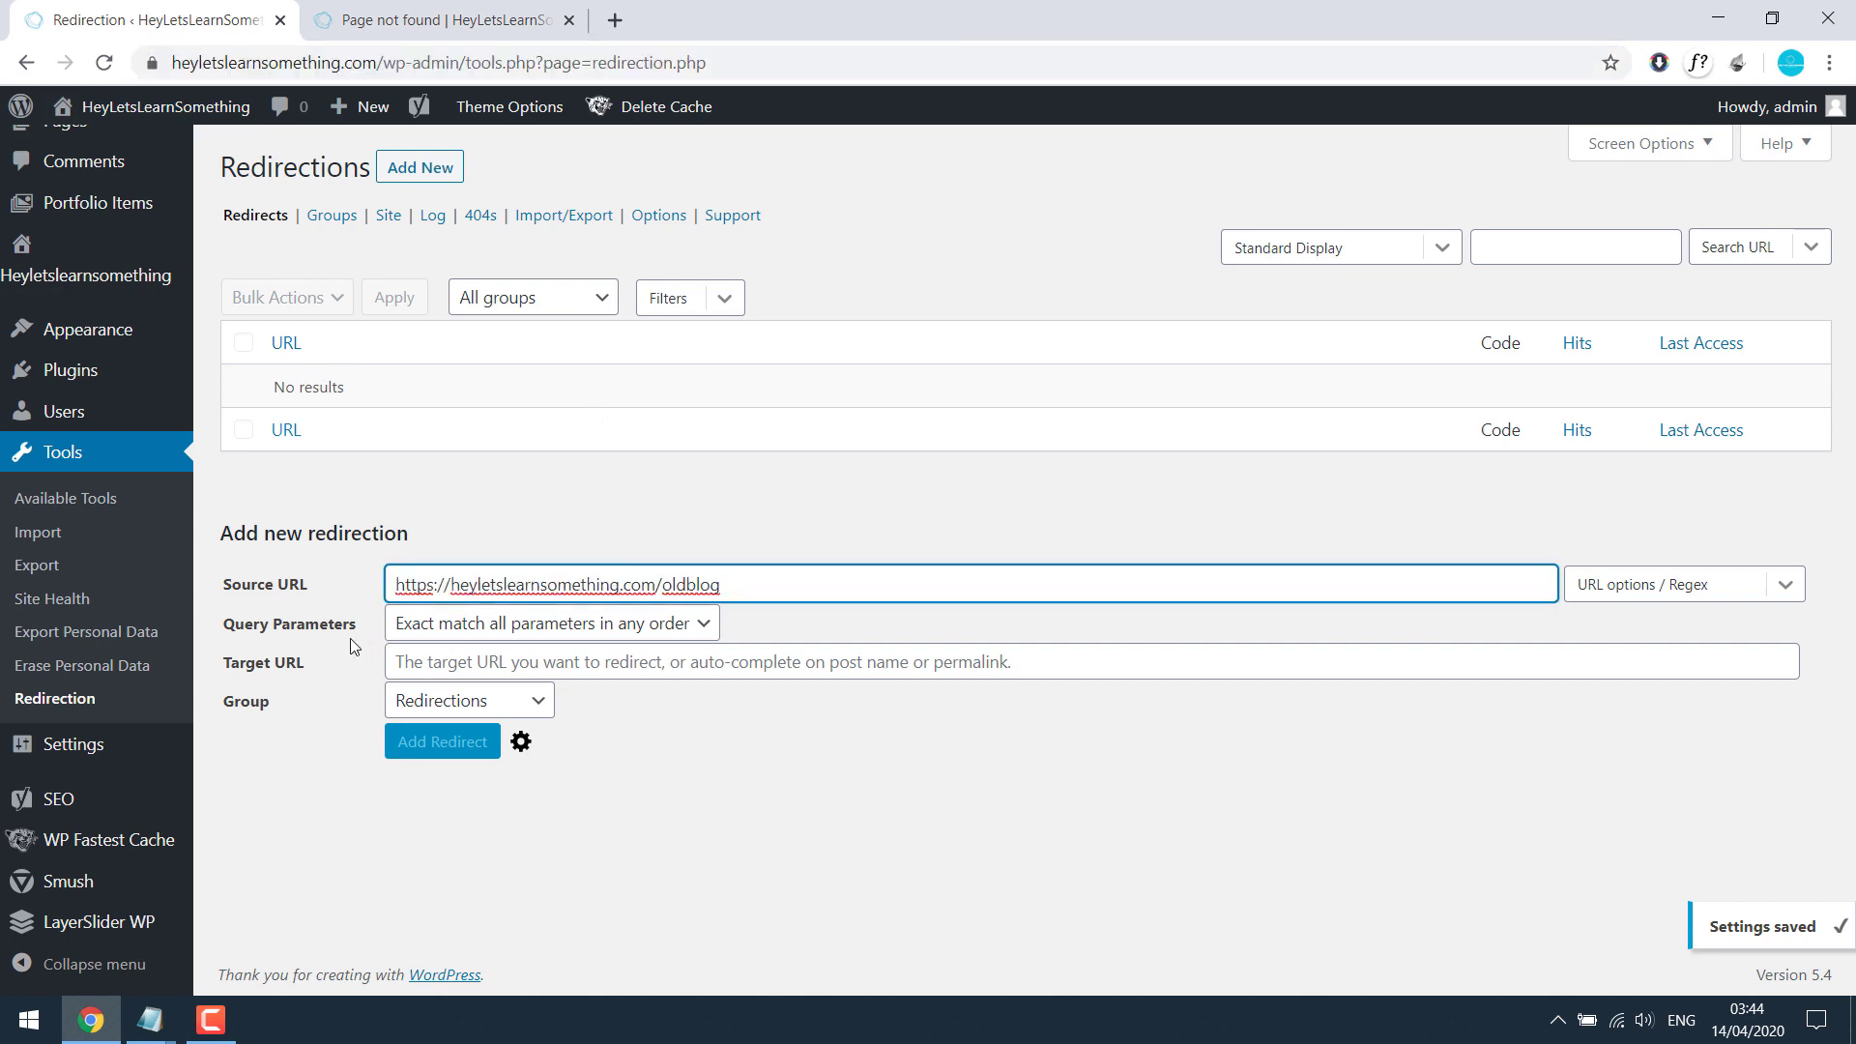
pyautogui.click(498, 662)
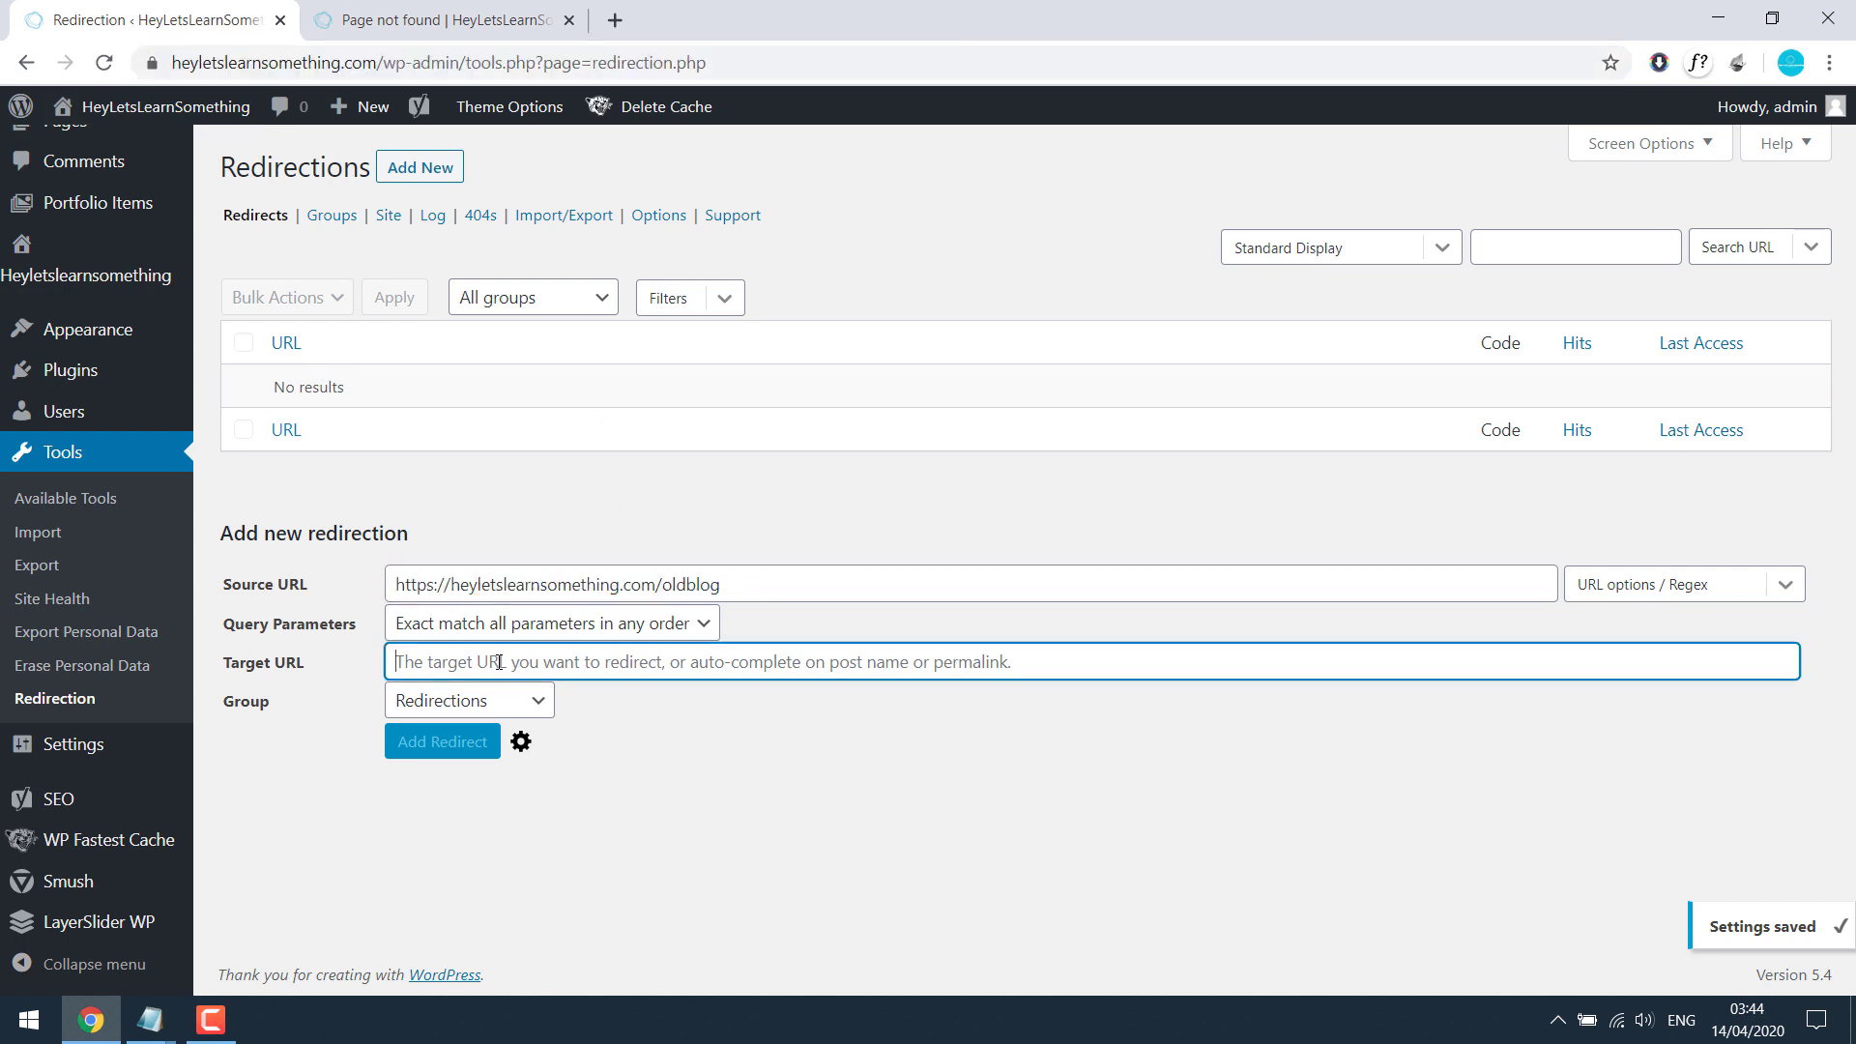
# Step: Copy the site's blog page address and paste it as the Target URL
pyautogui.click(435, 20)
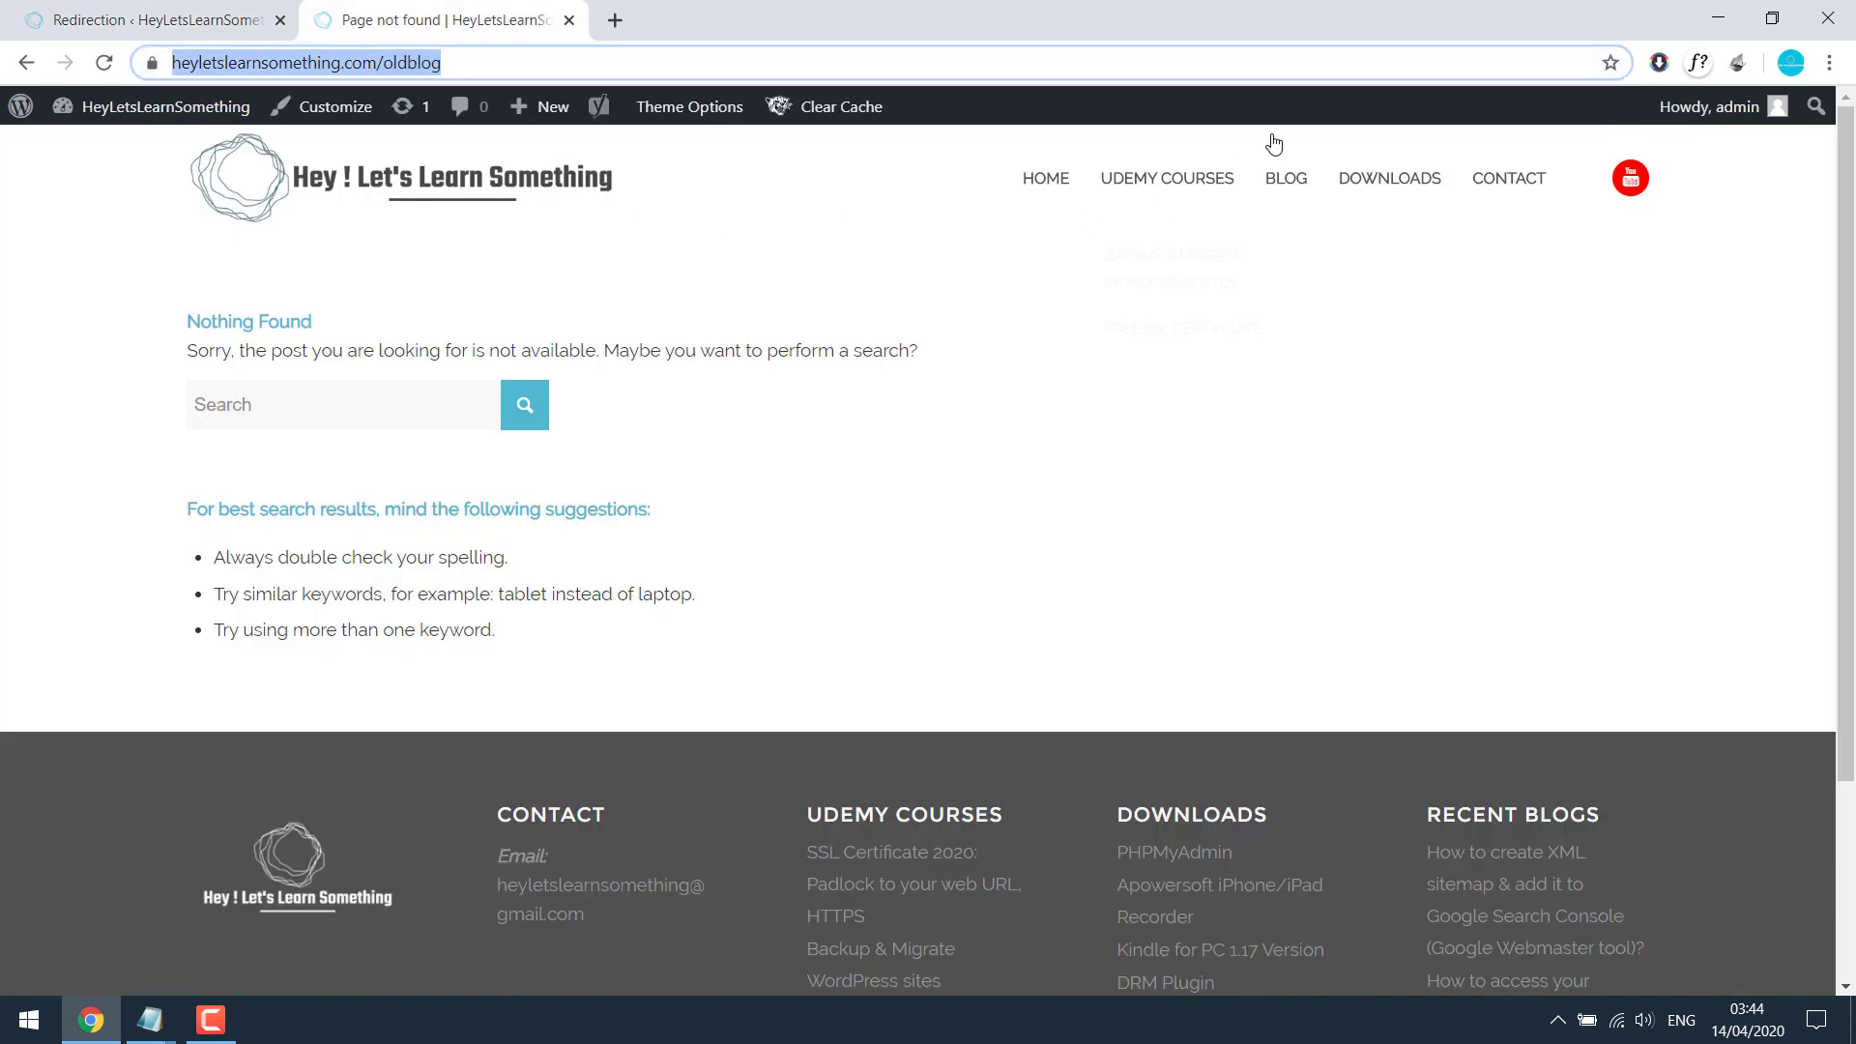
pyautogui.click(1381, 187)
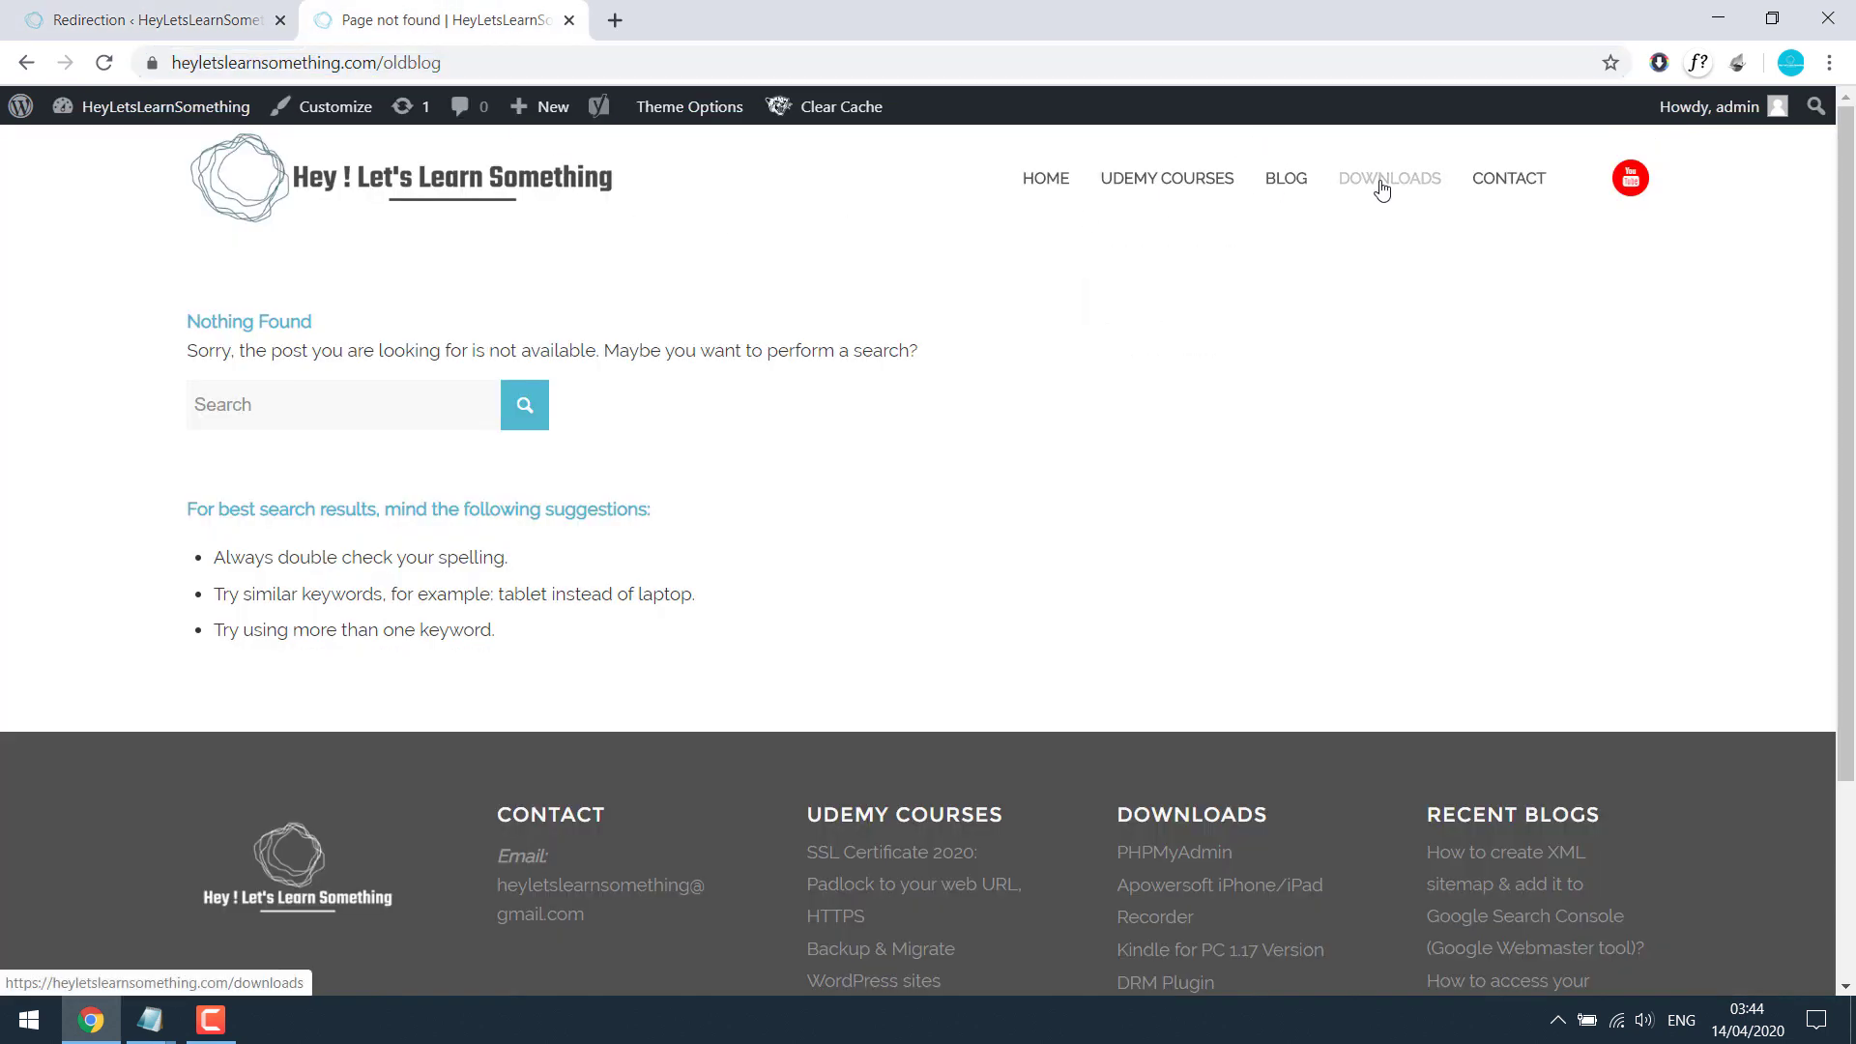
pyautogui.click(1295, 178)
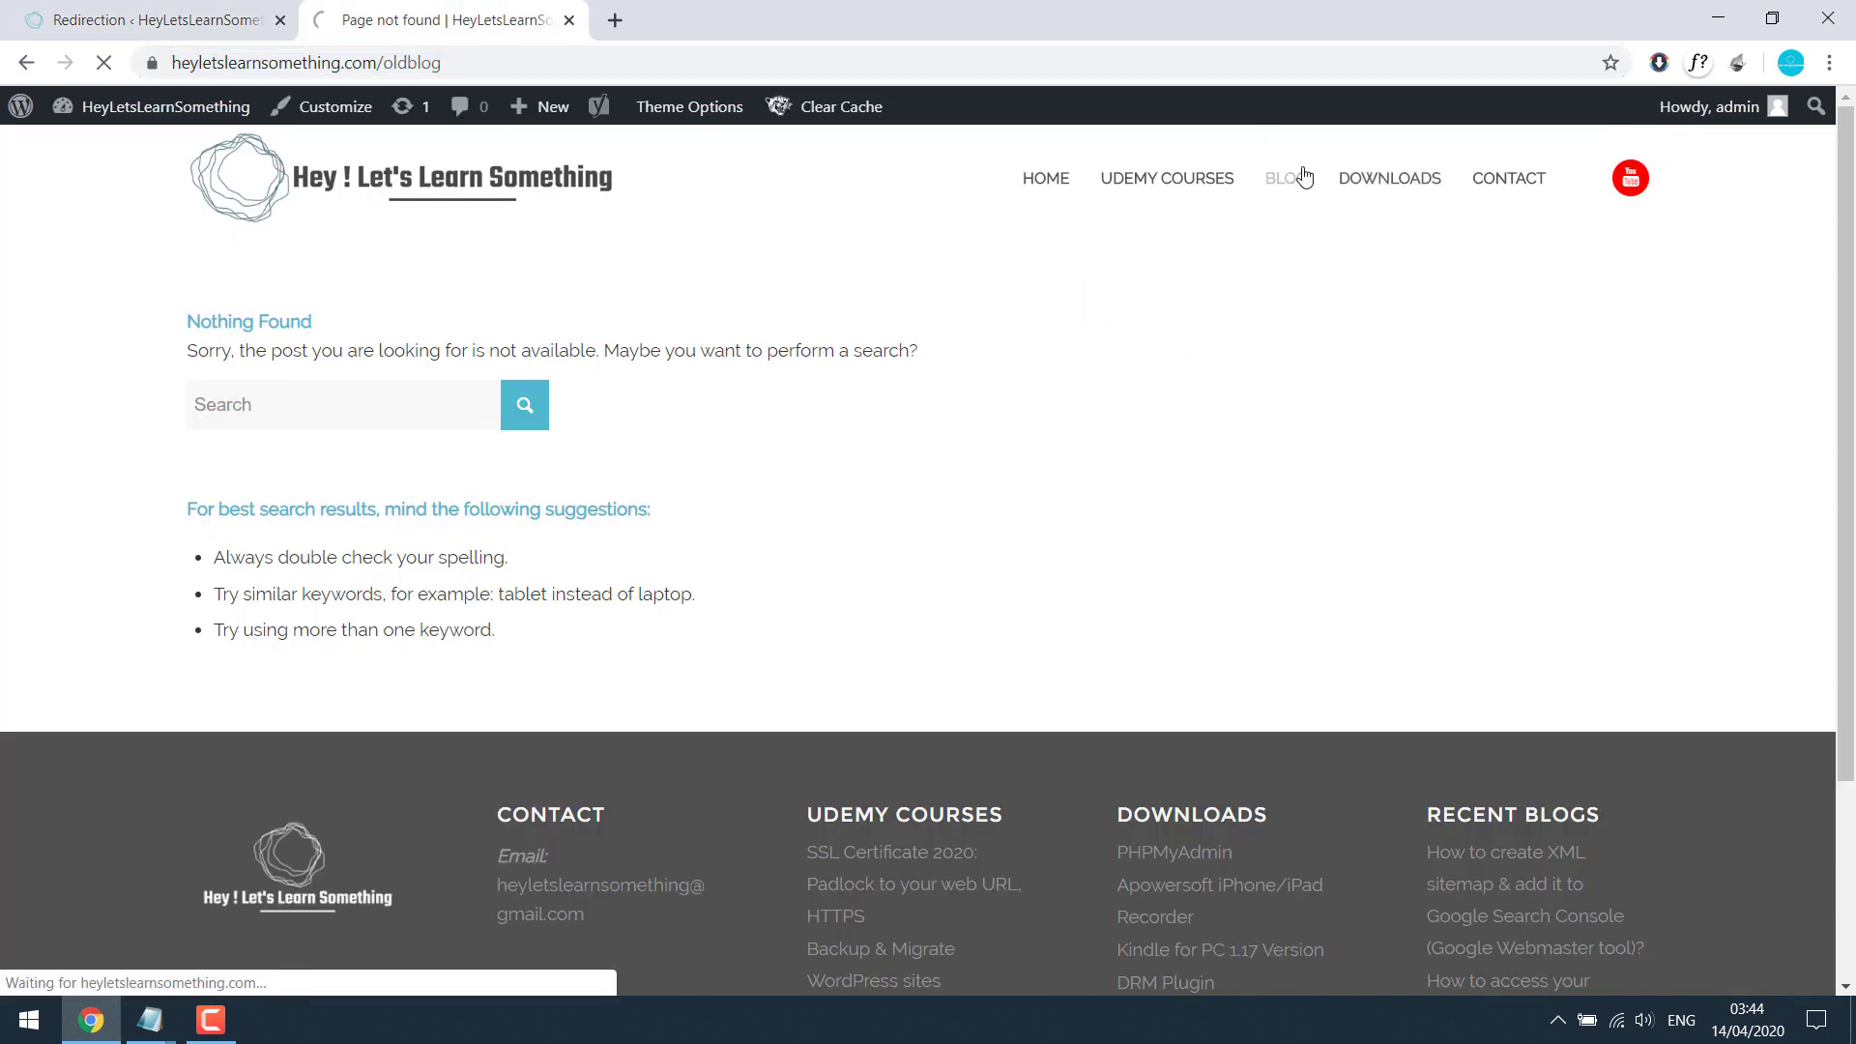
pyautogui.click(421, 64)
pyautogui.hotkey('ctrl', 'c')
pyautogui.click(179, 13)
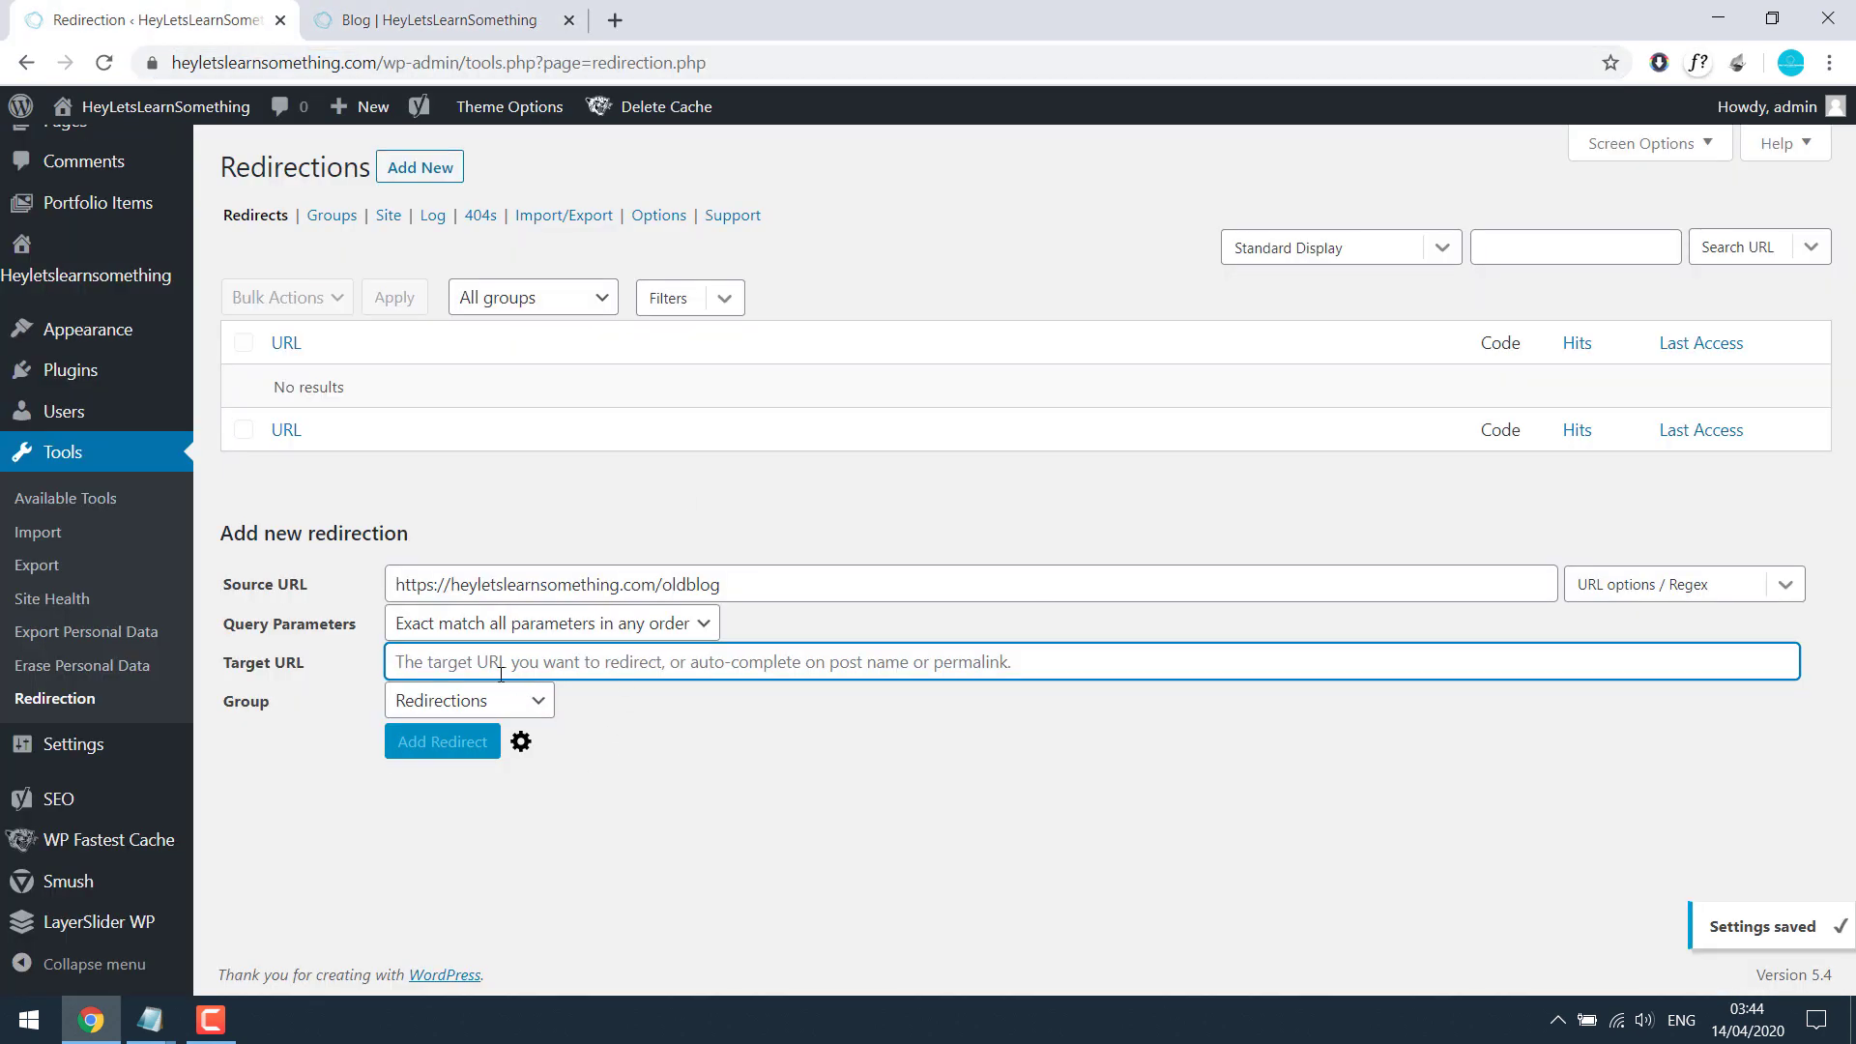
pyautogui.hotkey('ctrl', 'v')
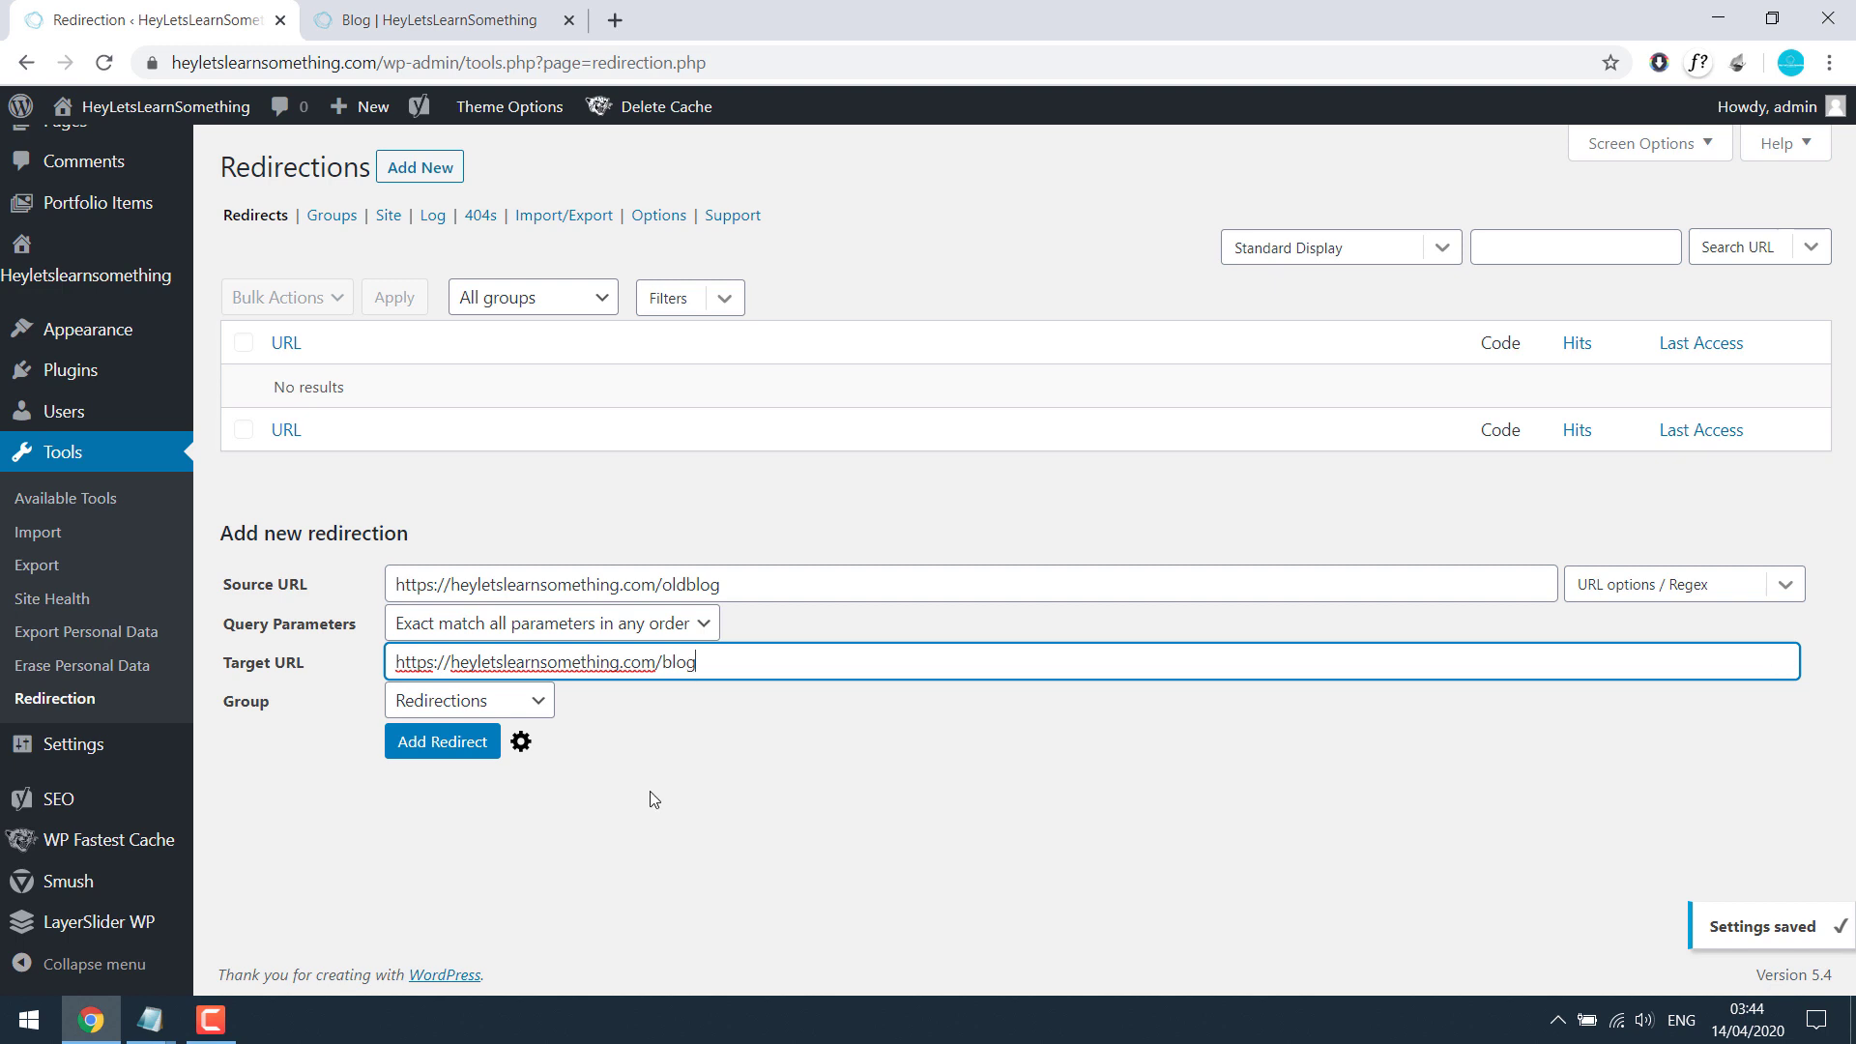
# Step: Keep exact parameter matching and the Redirections group, then add the 301 redirect
pyautogui.click(693, 633)
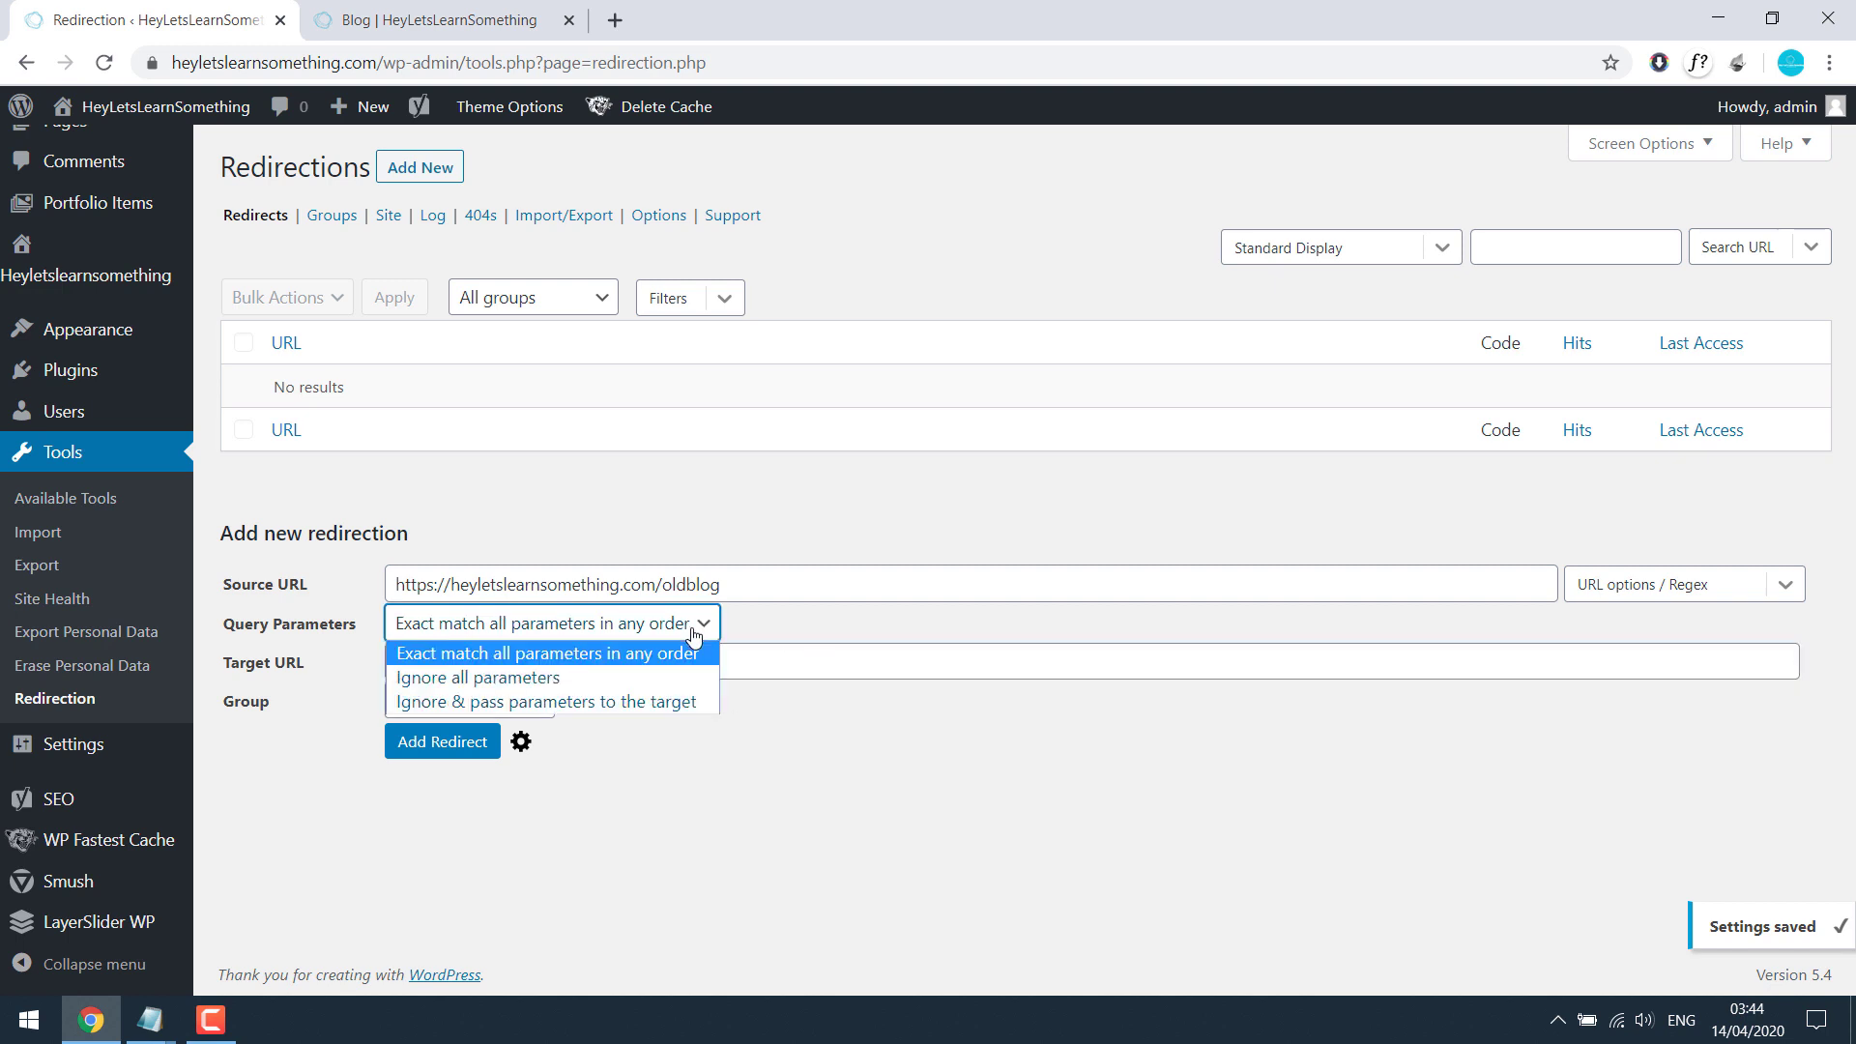
pyautogui.click(693, 633)
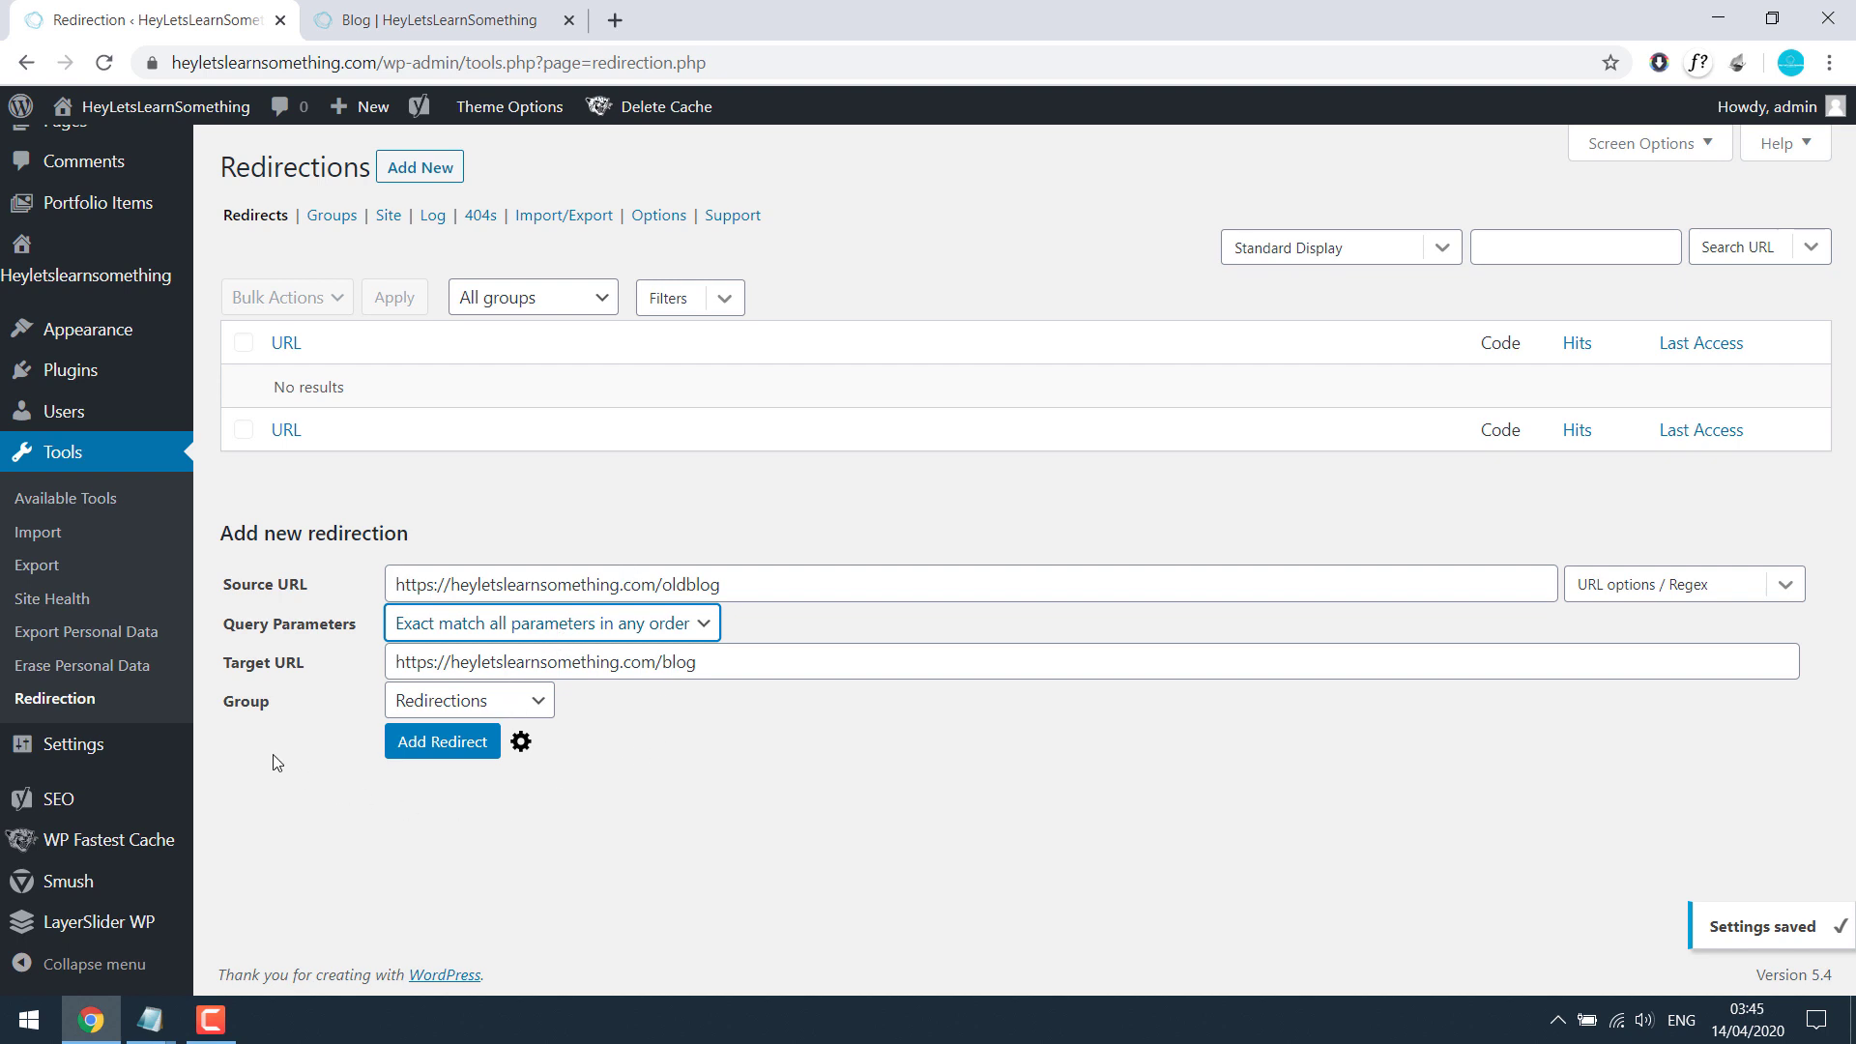
pyautogui.click(504, 703)
pyautogui.click(503, 703)
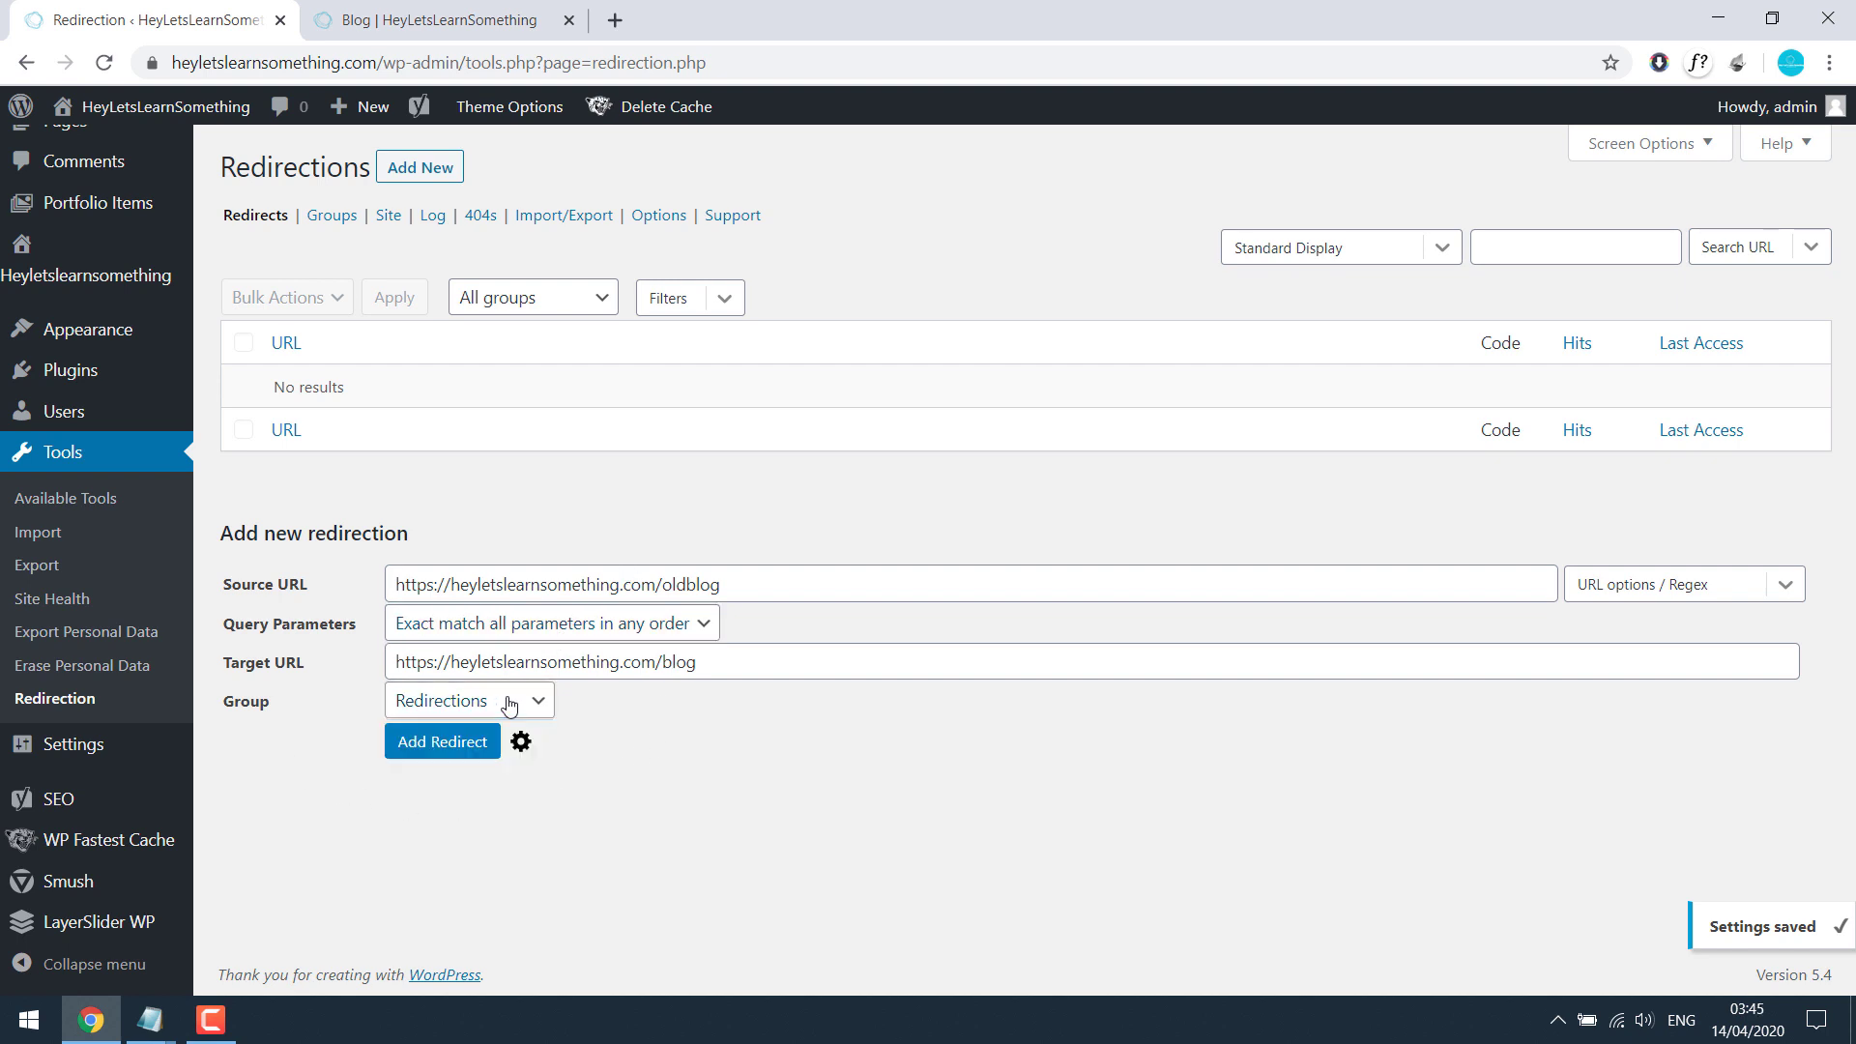
pyautogui.click(450, 743)
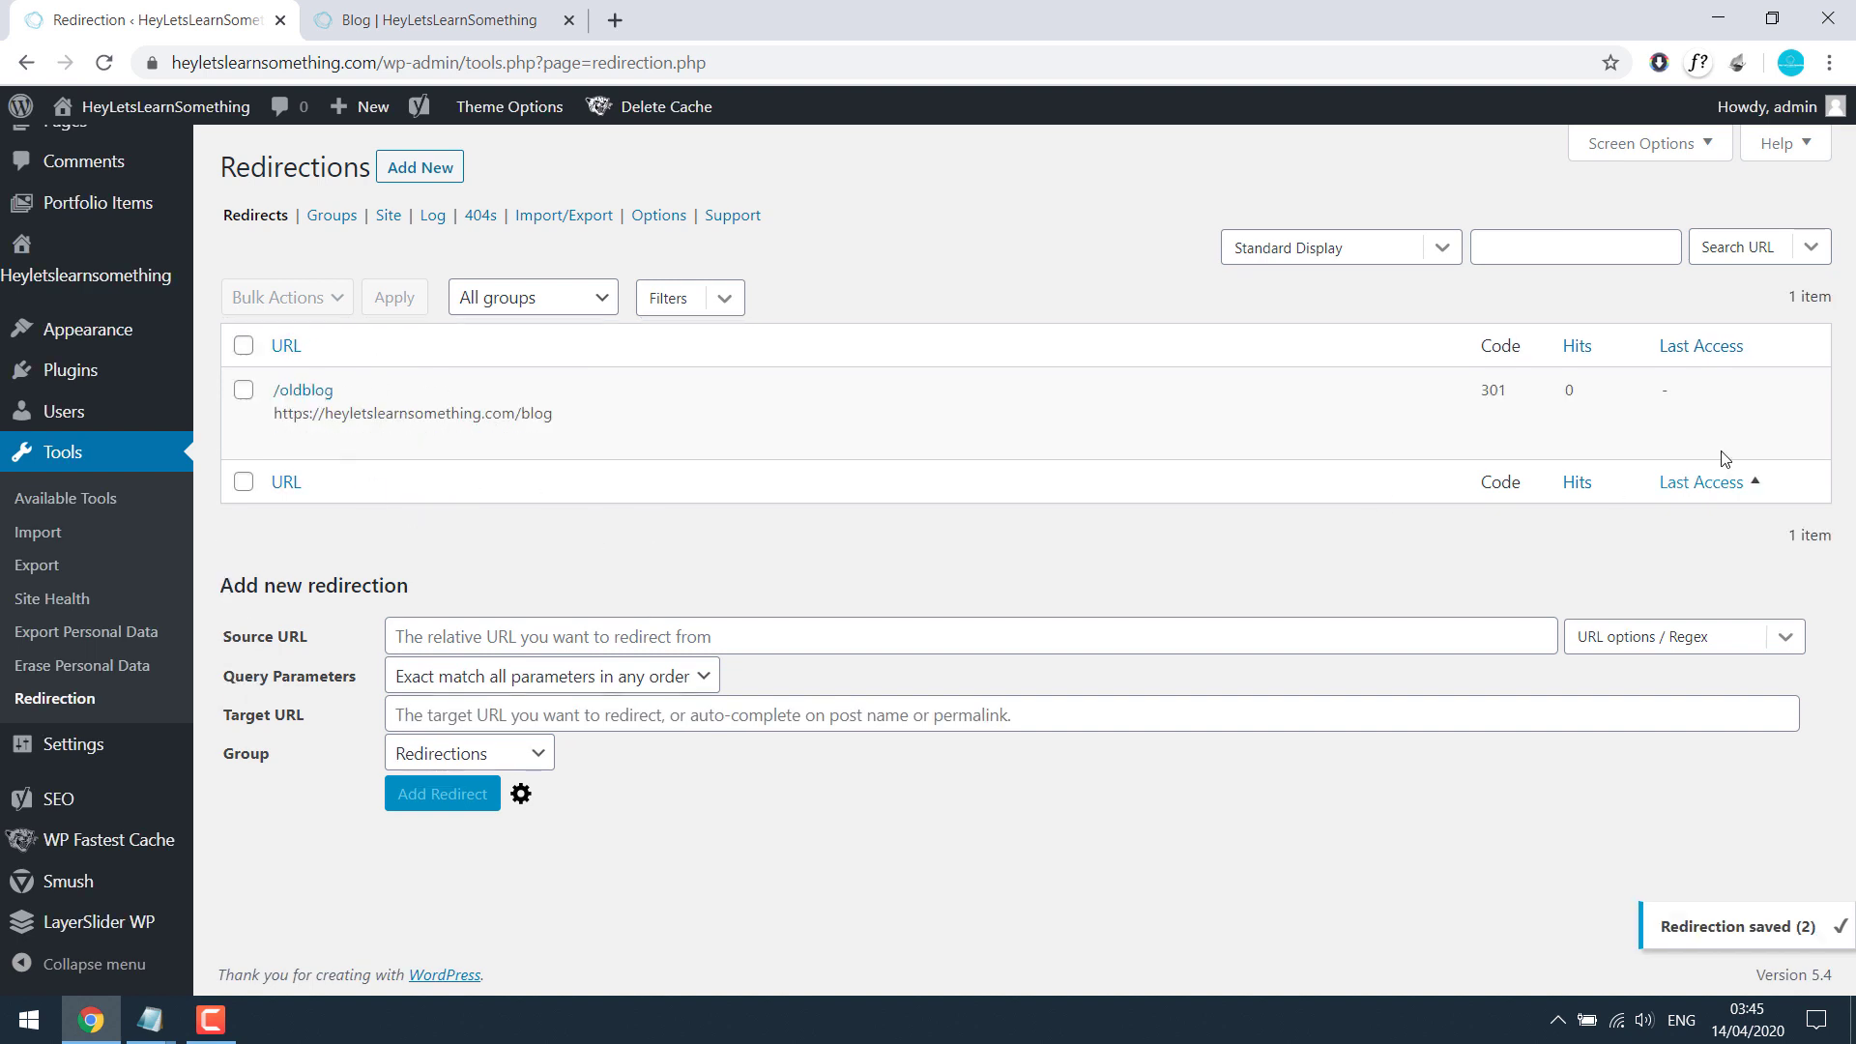
# Step: Open a private window, then change the Blog tab's address to /oldblog and load it
pyautogui.moveTo(1514, 392); pyautogui.dragTo(1487, 390)
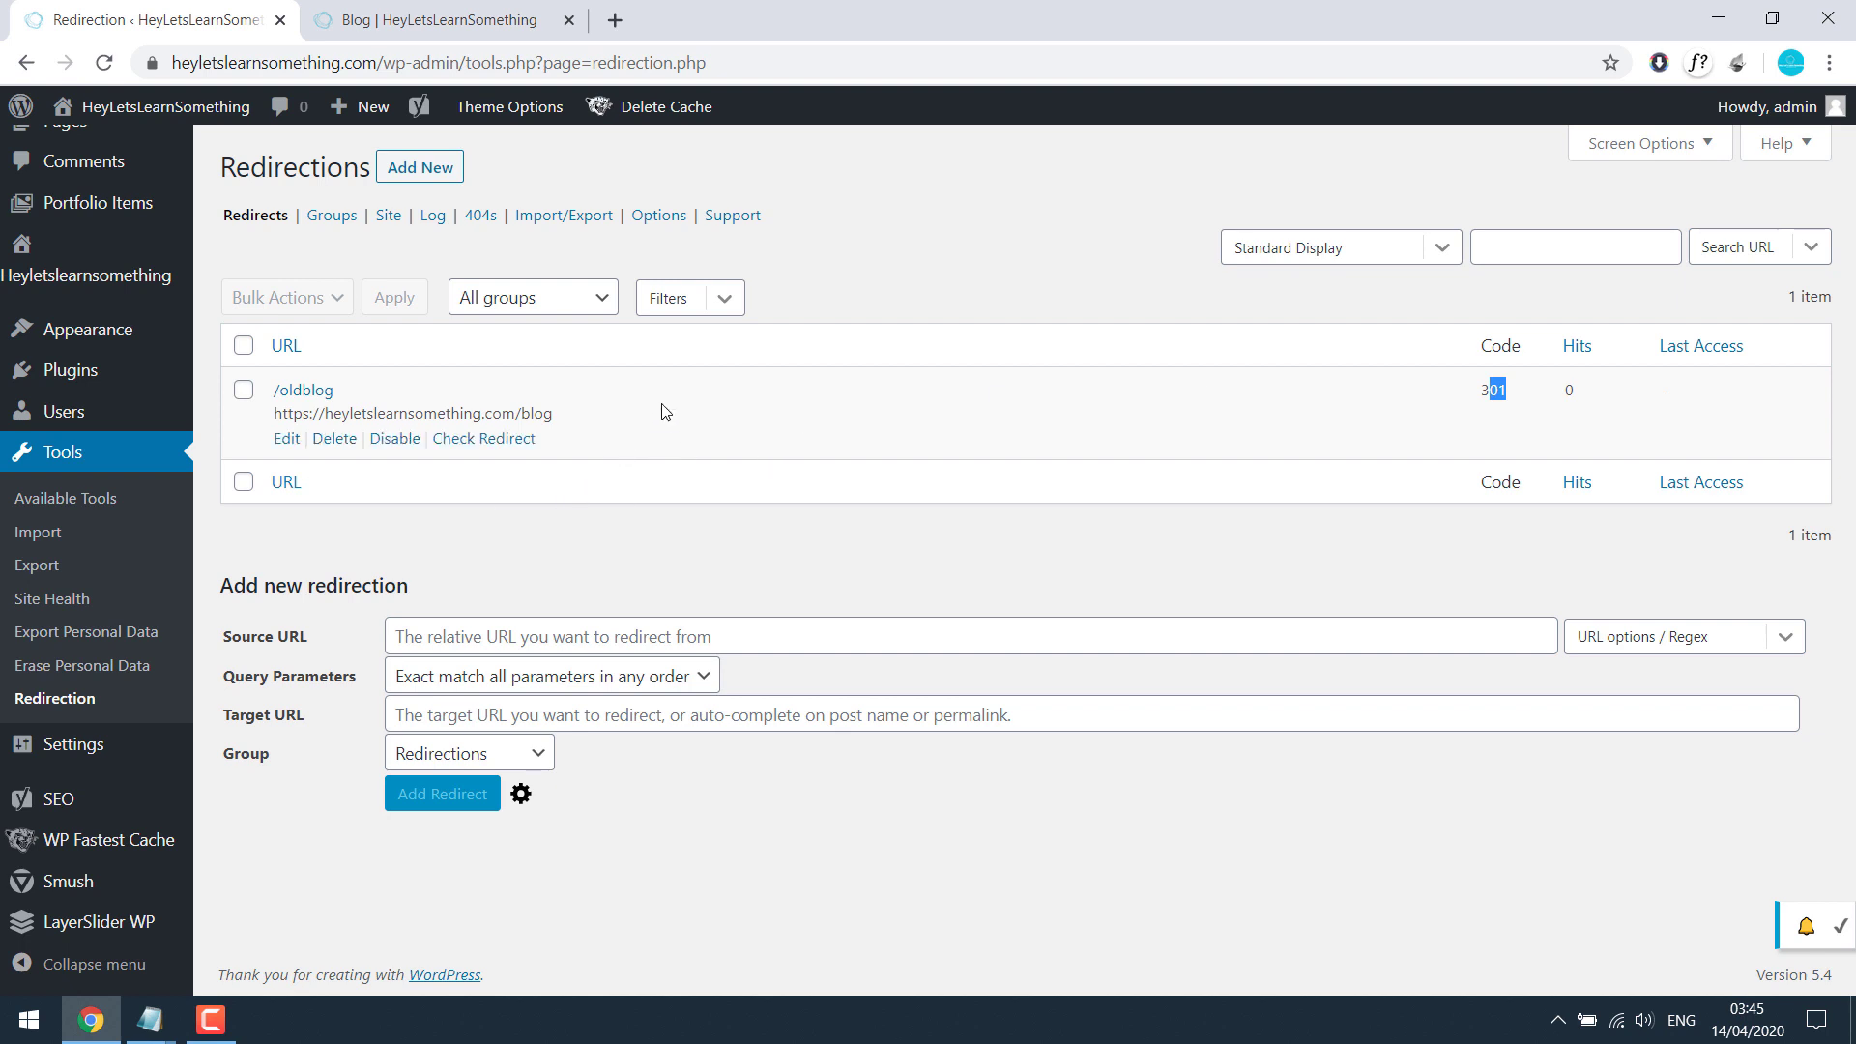
pyautogui.hotkey('ctrl', 'shift', 'n')
pyautogui.moveTo(828, 9); pyautogui.dragTo(829, 798)
pyautogui.click(450, 18)
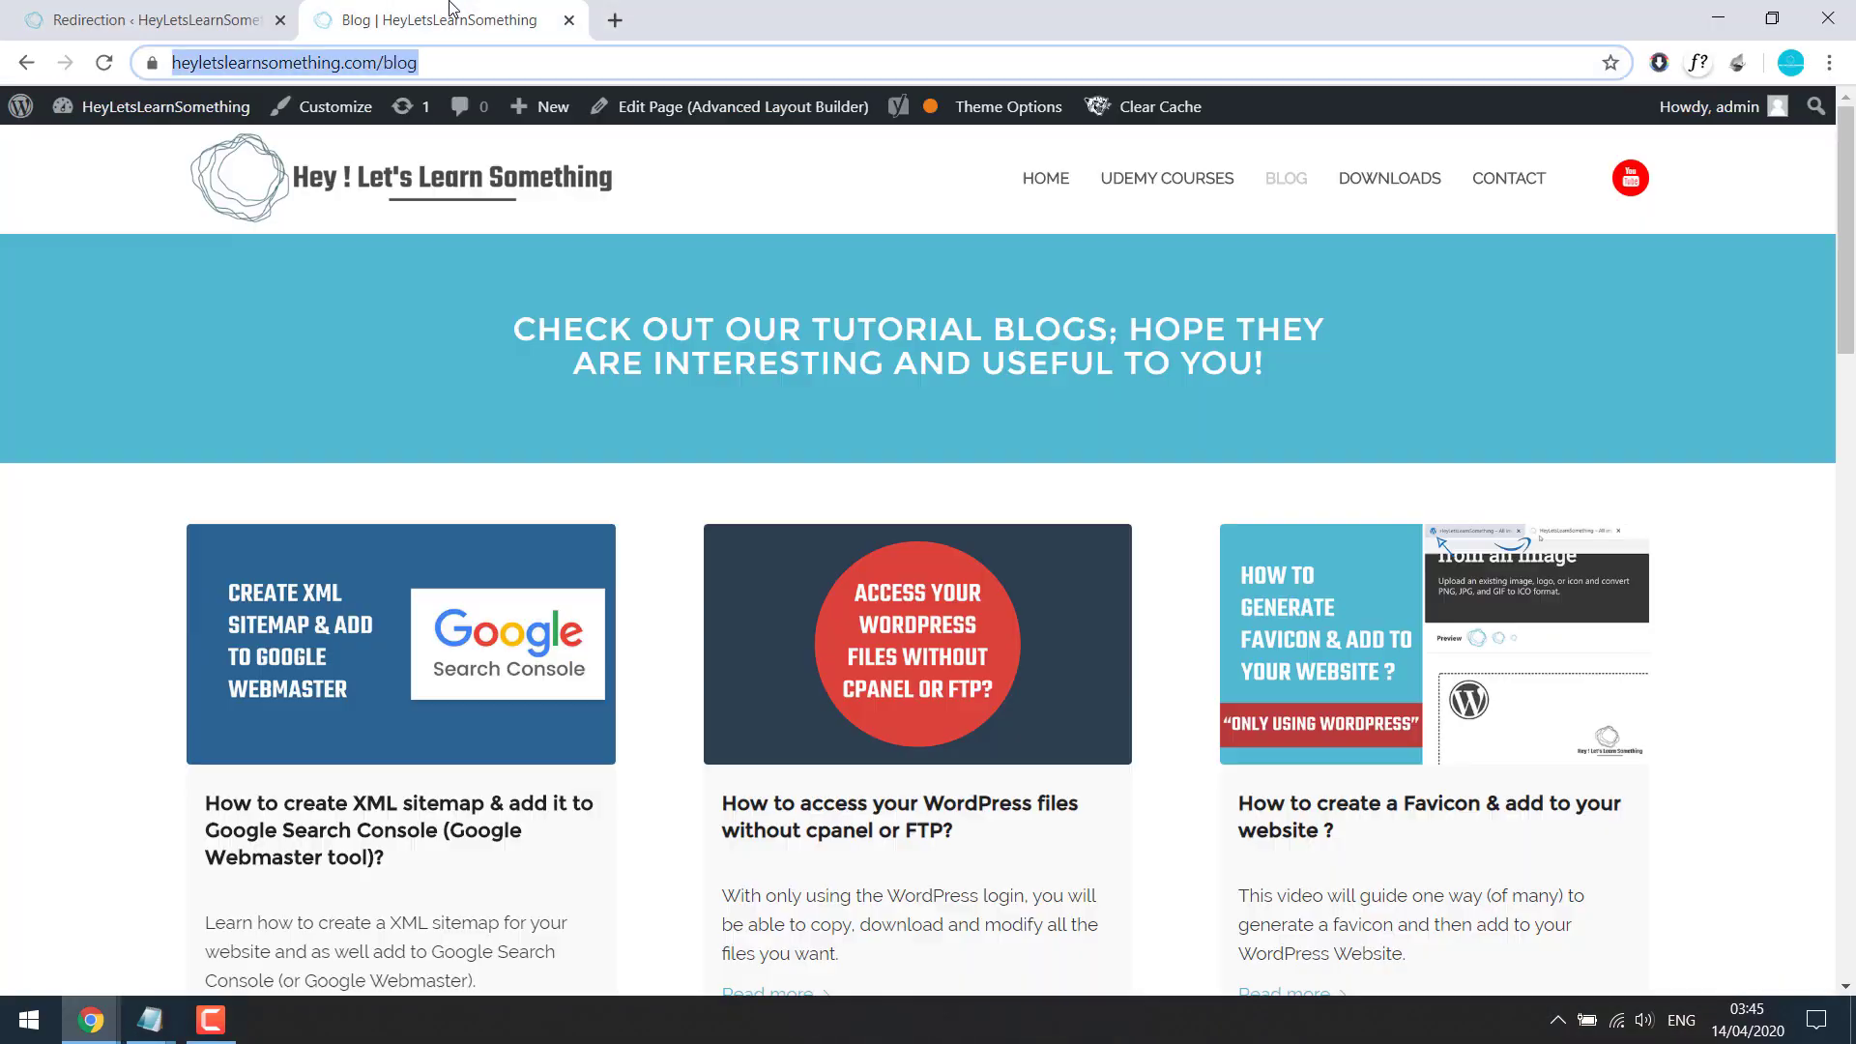
pyautogui.click(380, 64)
pyautogui.write('old')
pyautogui.press('Return')
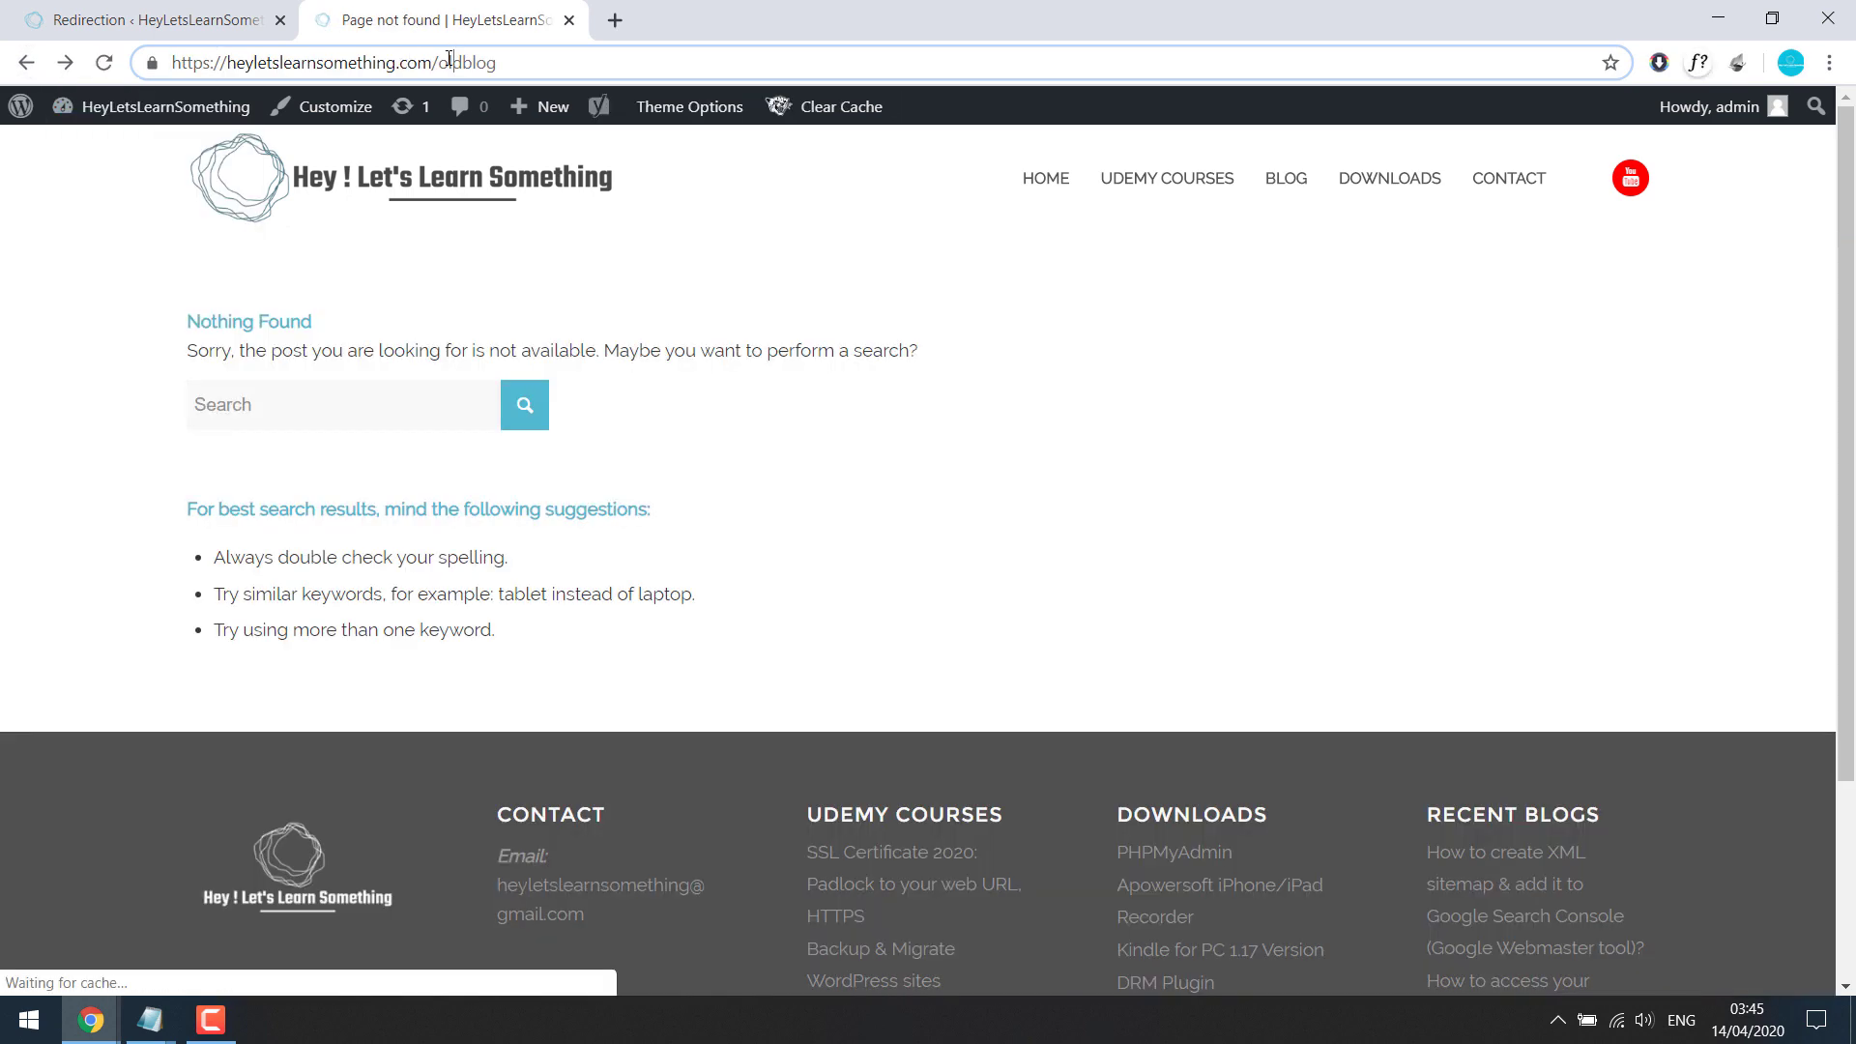
# Step: Load /oldblog in the private window and check that it lands on the Blog page
pyautogui.click(490, 59)
pyautogui.press('BackSpace')
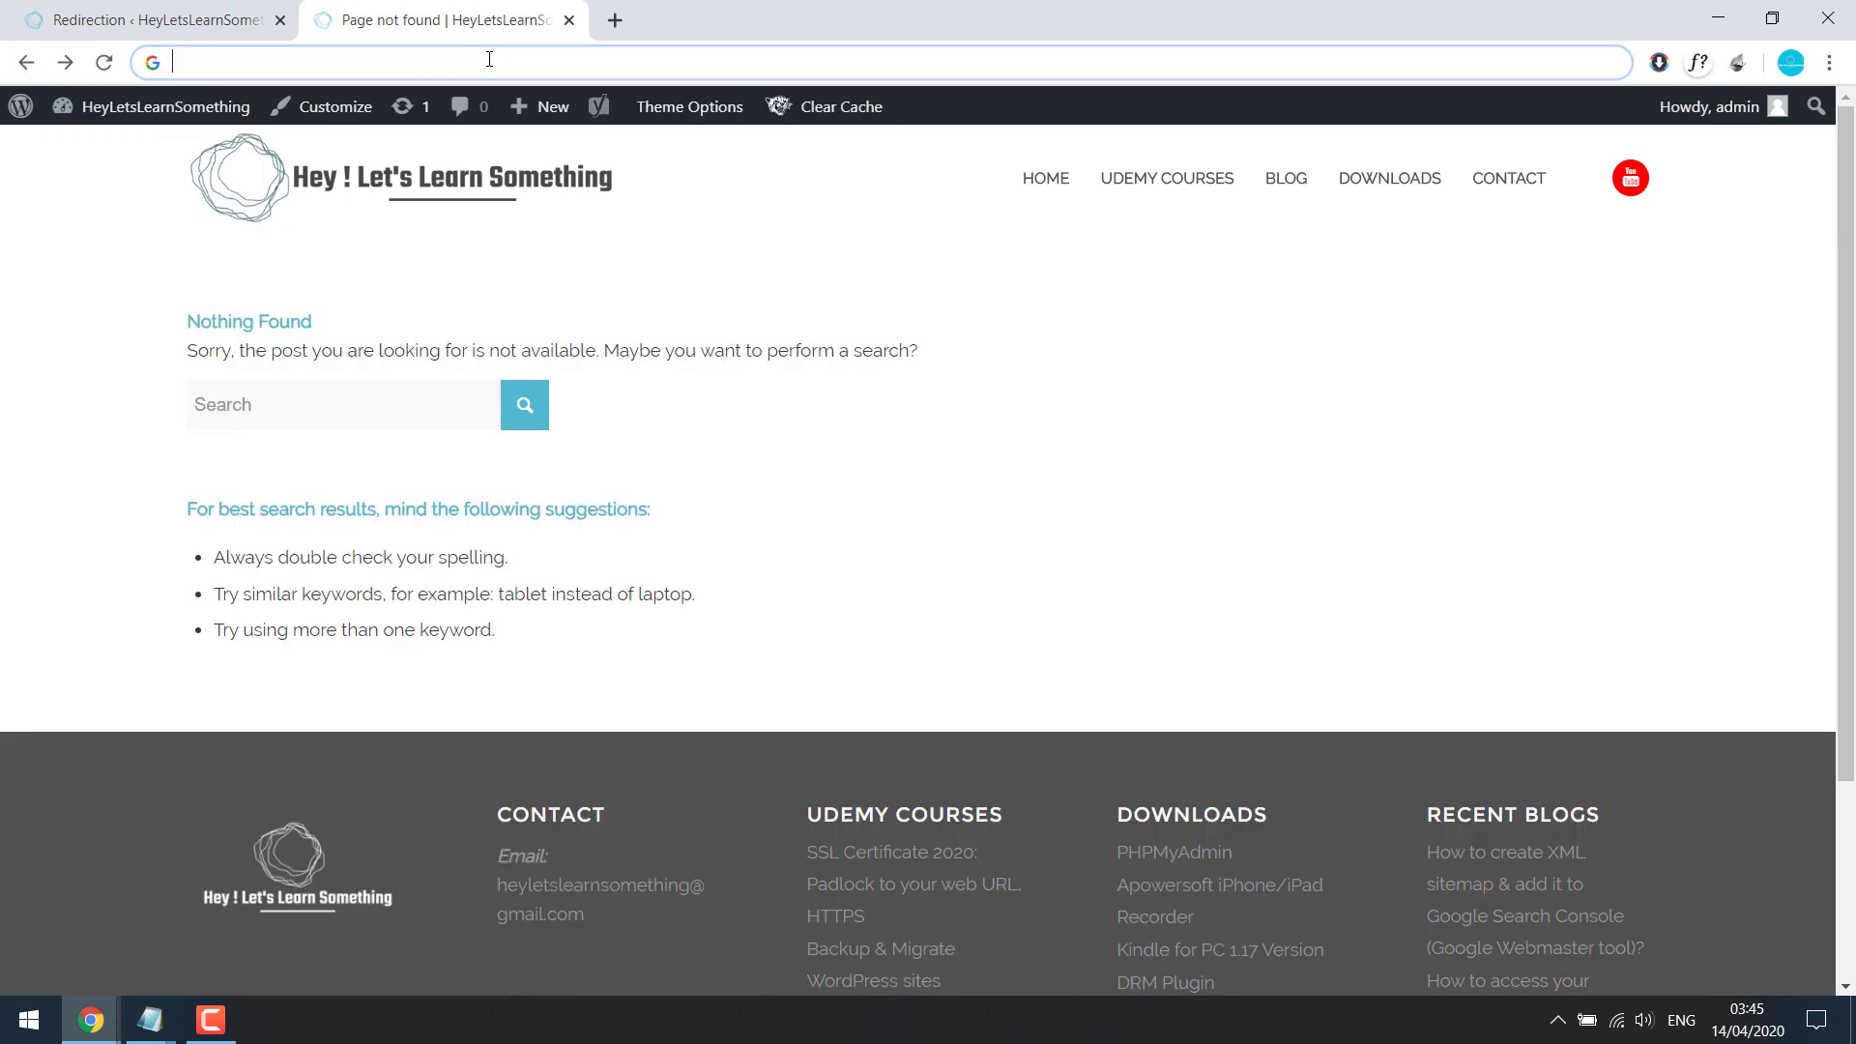
pyautogui.click(90, 1020)
pyautogui.click(390, 918)
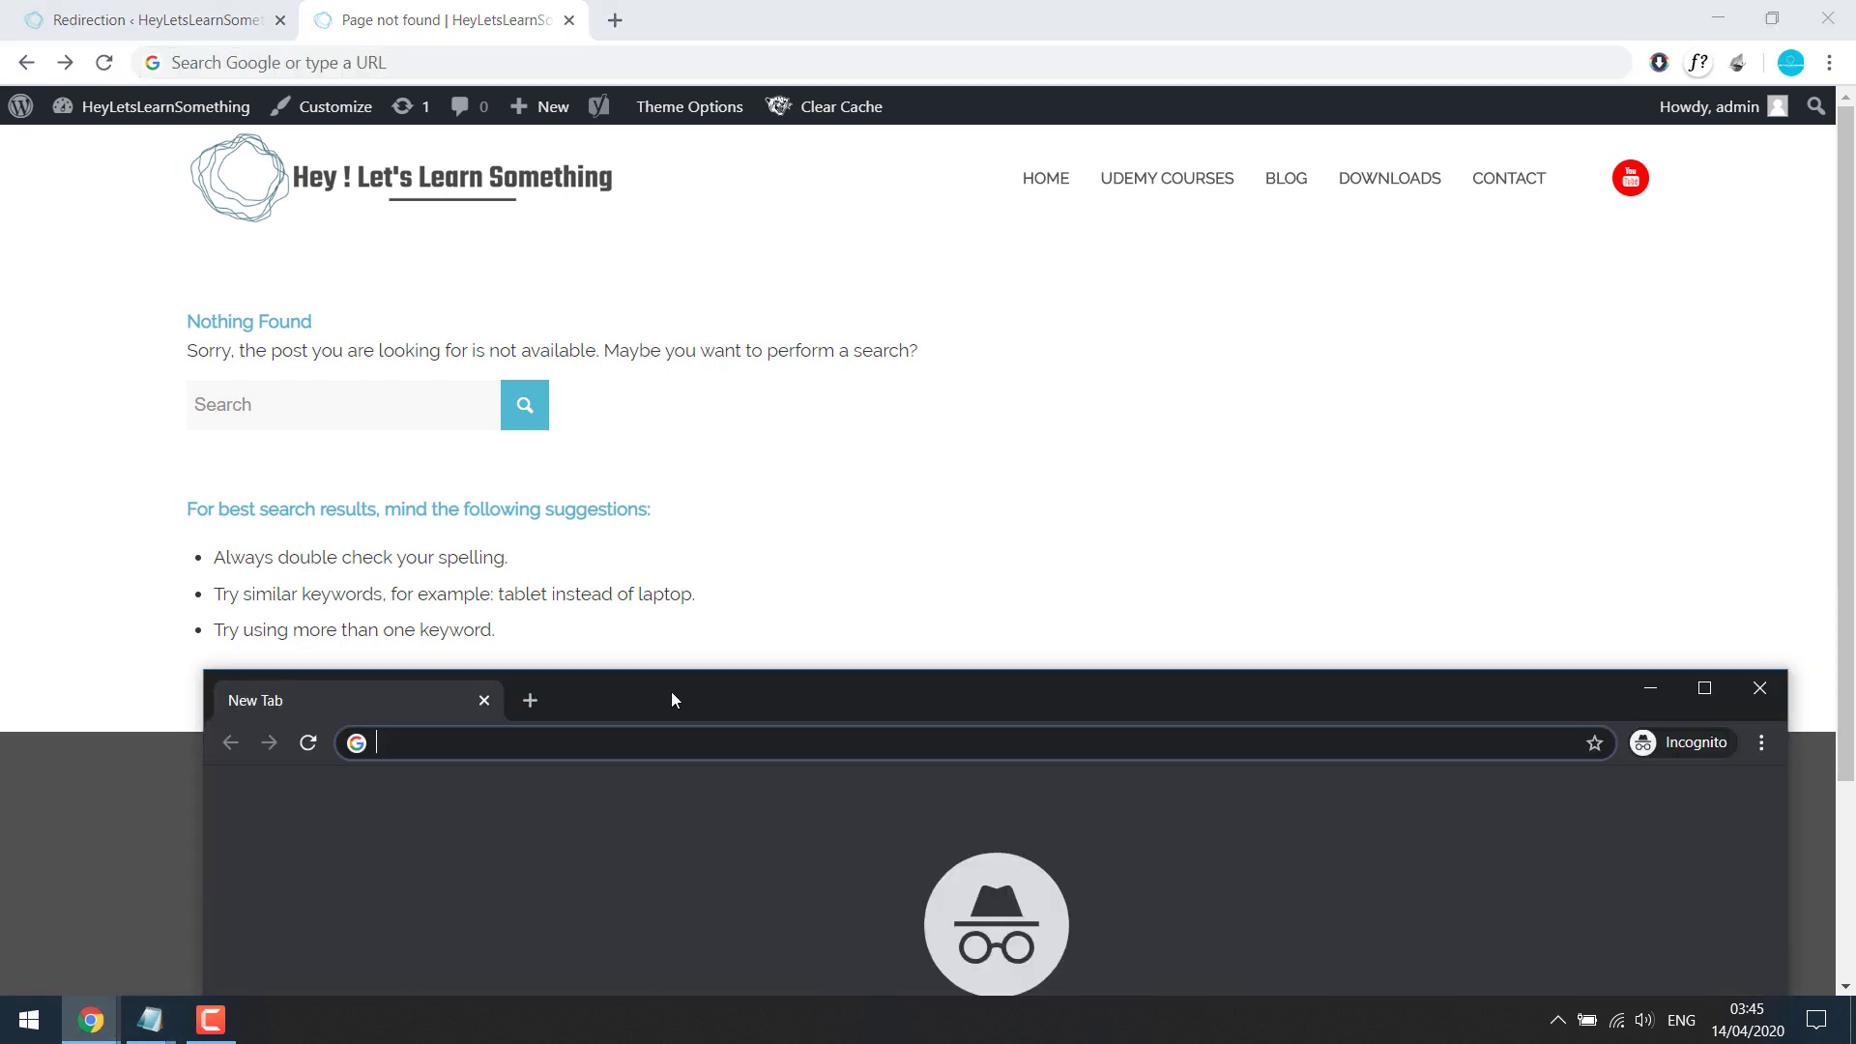
pyautogui.write('https://heyletslearnsomething.com/oldblog')
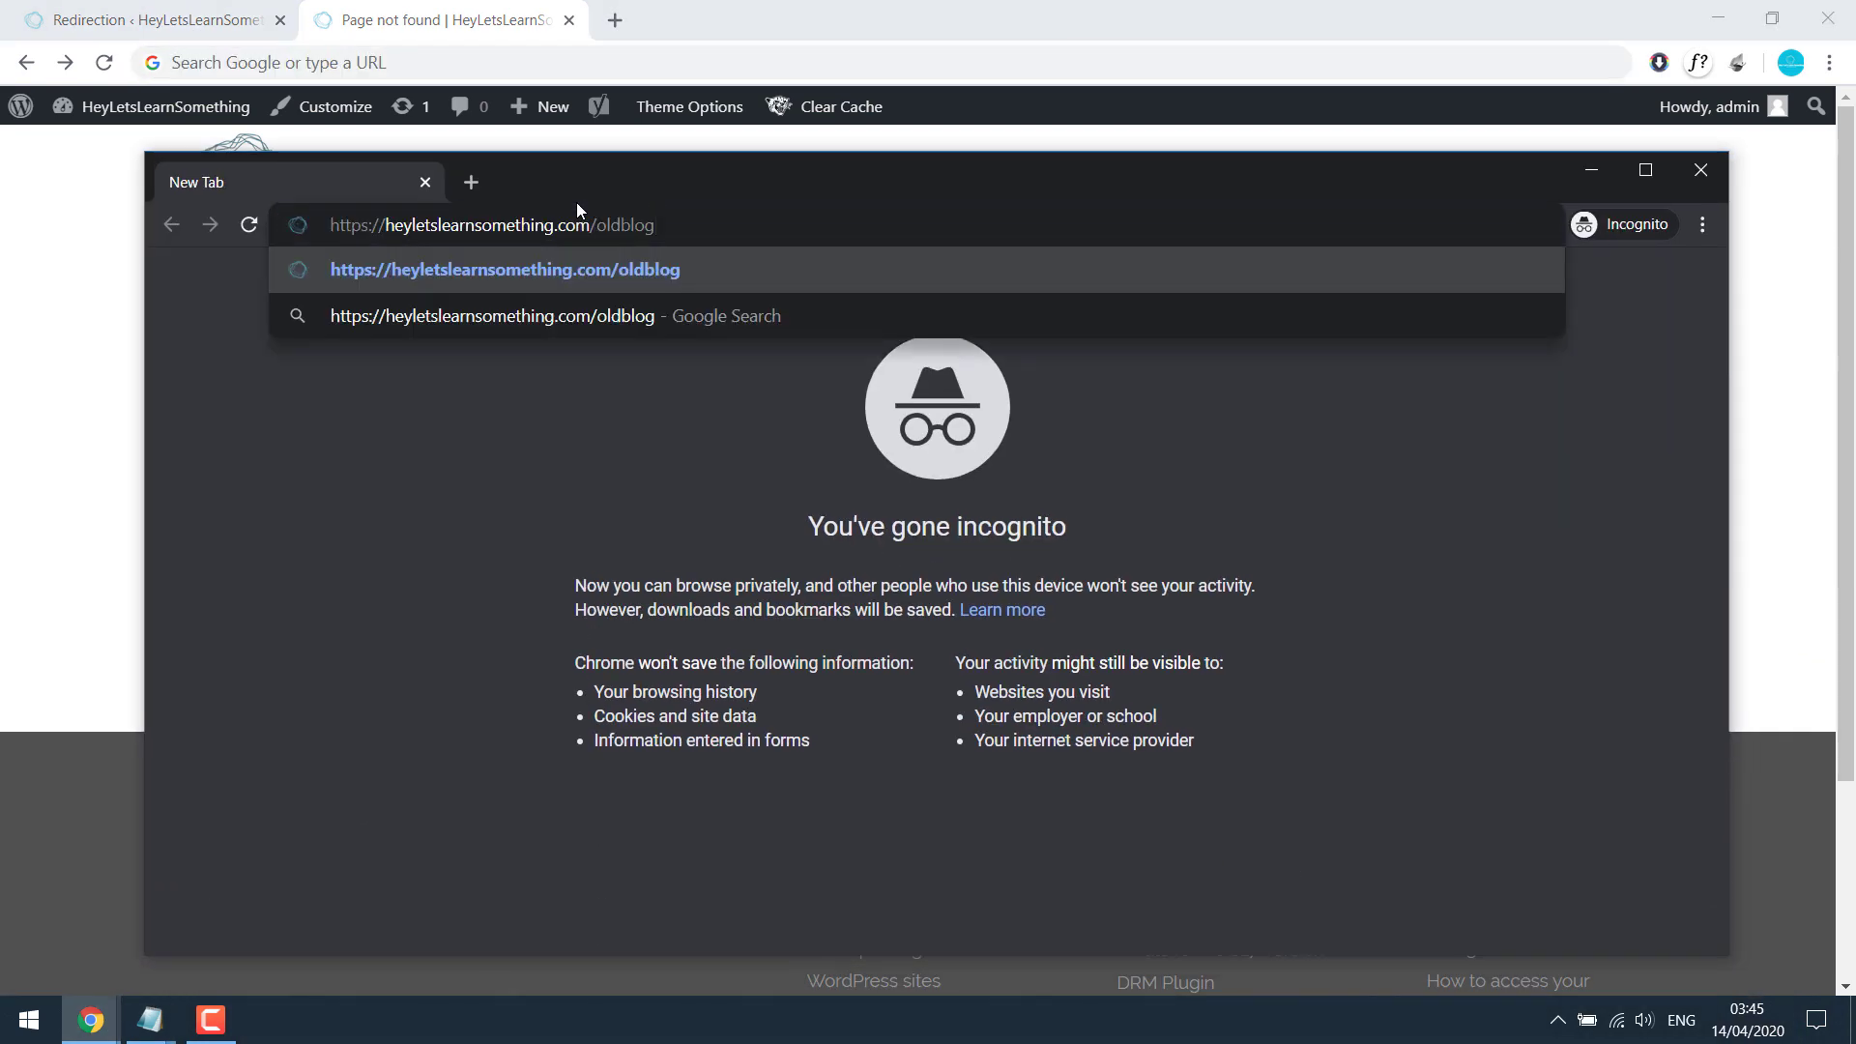
pyautogui.press('Return')
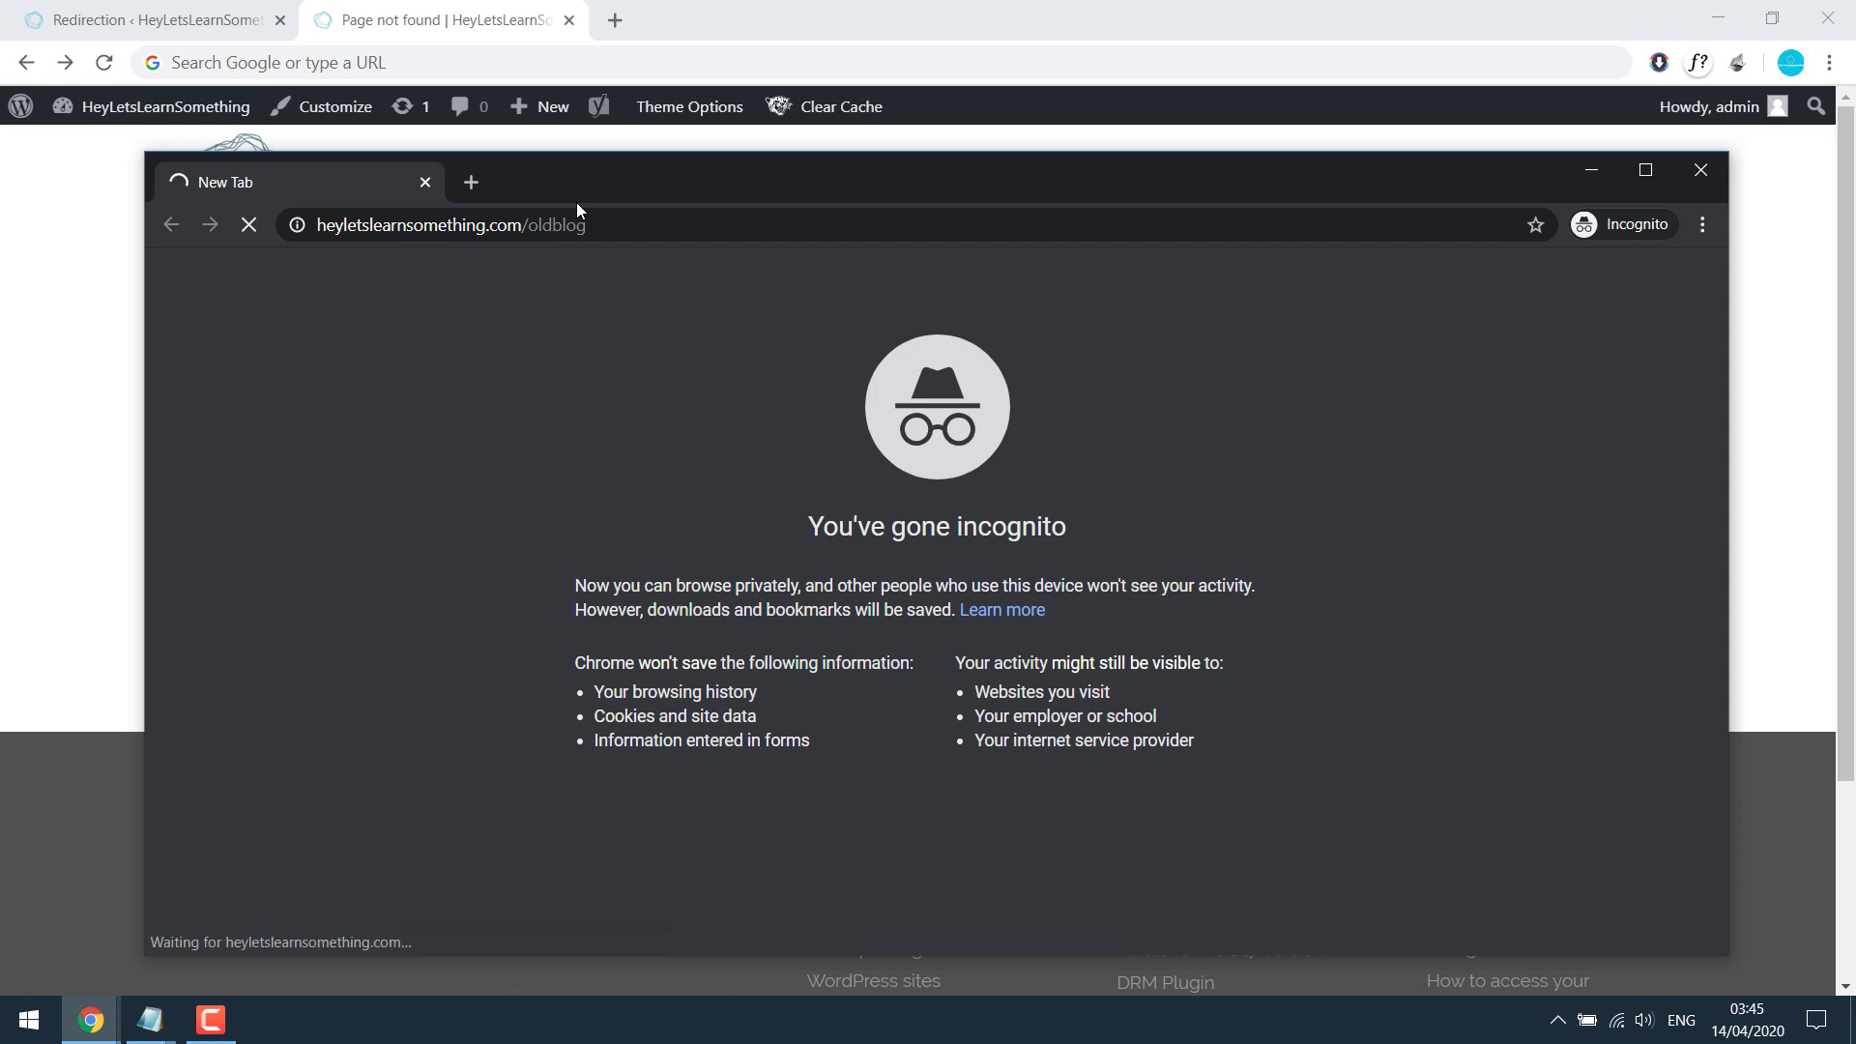
pyautogui.doubleClick(646, 194)
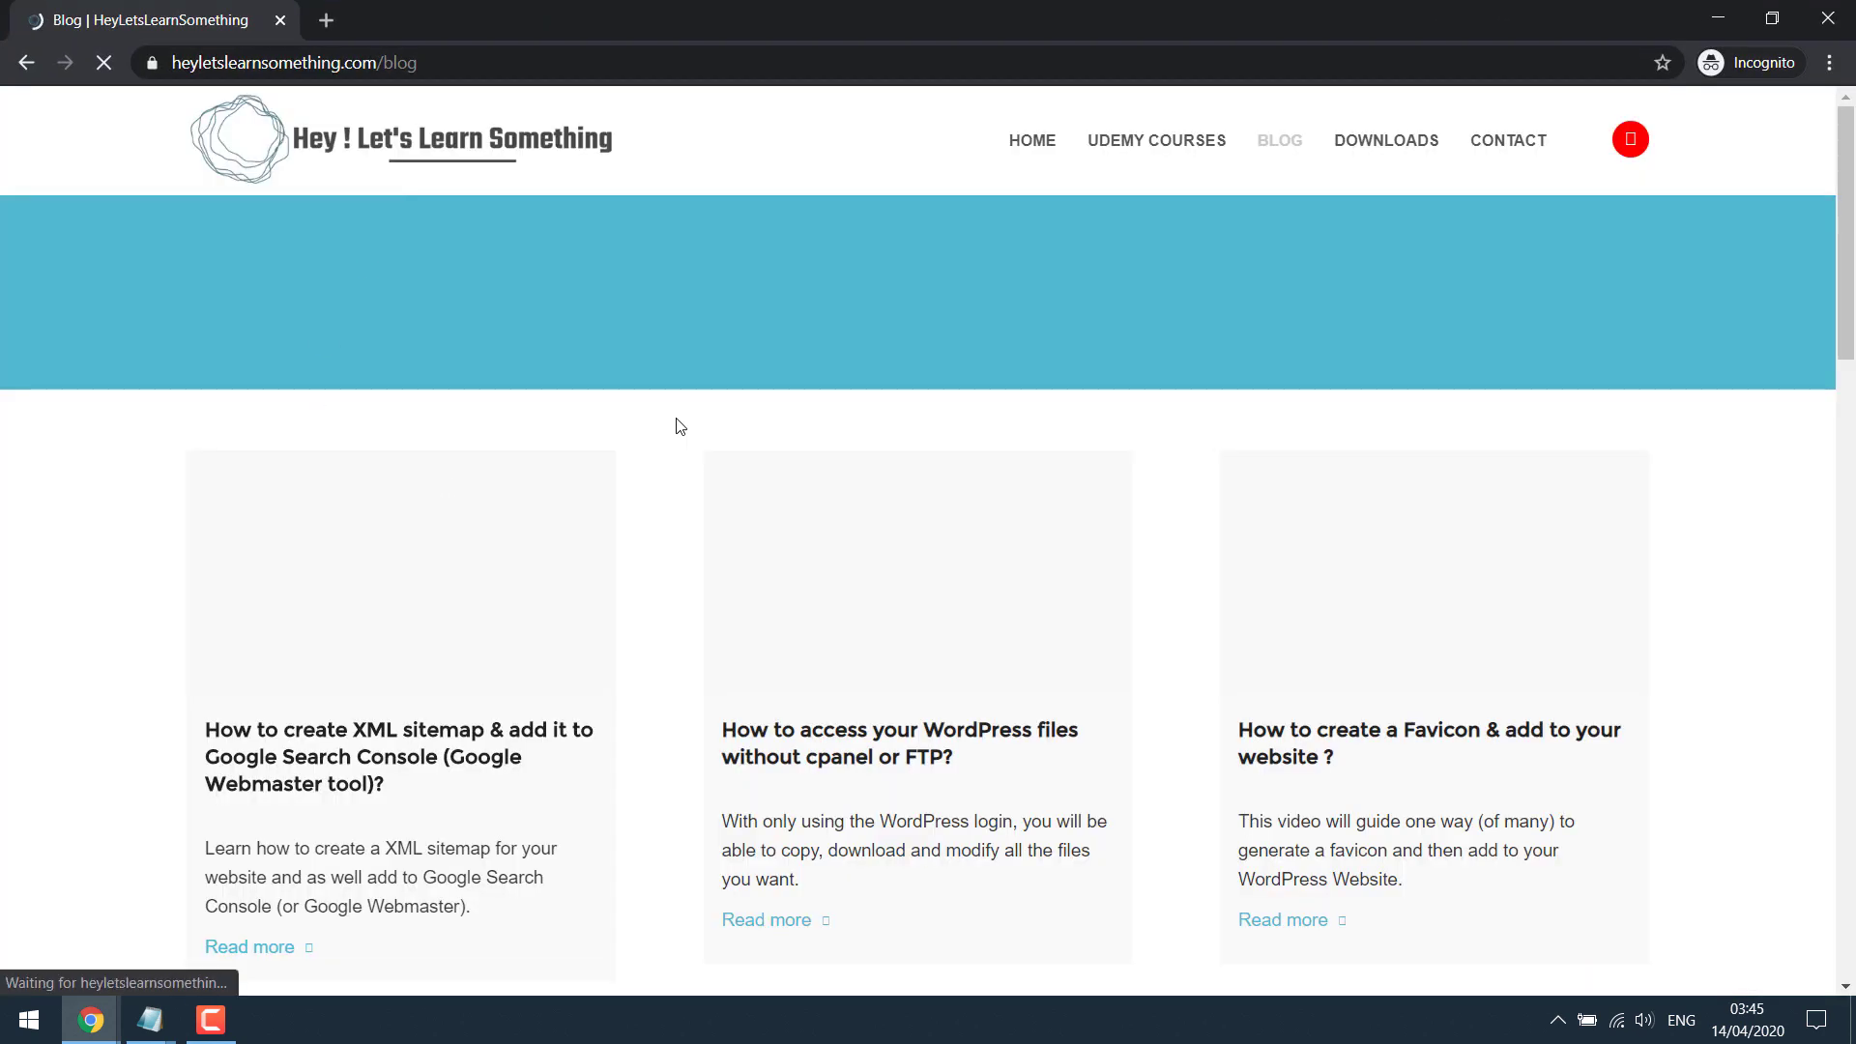
pyautogui.scroll(-15, 699, 530)
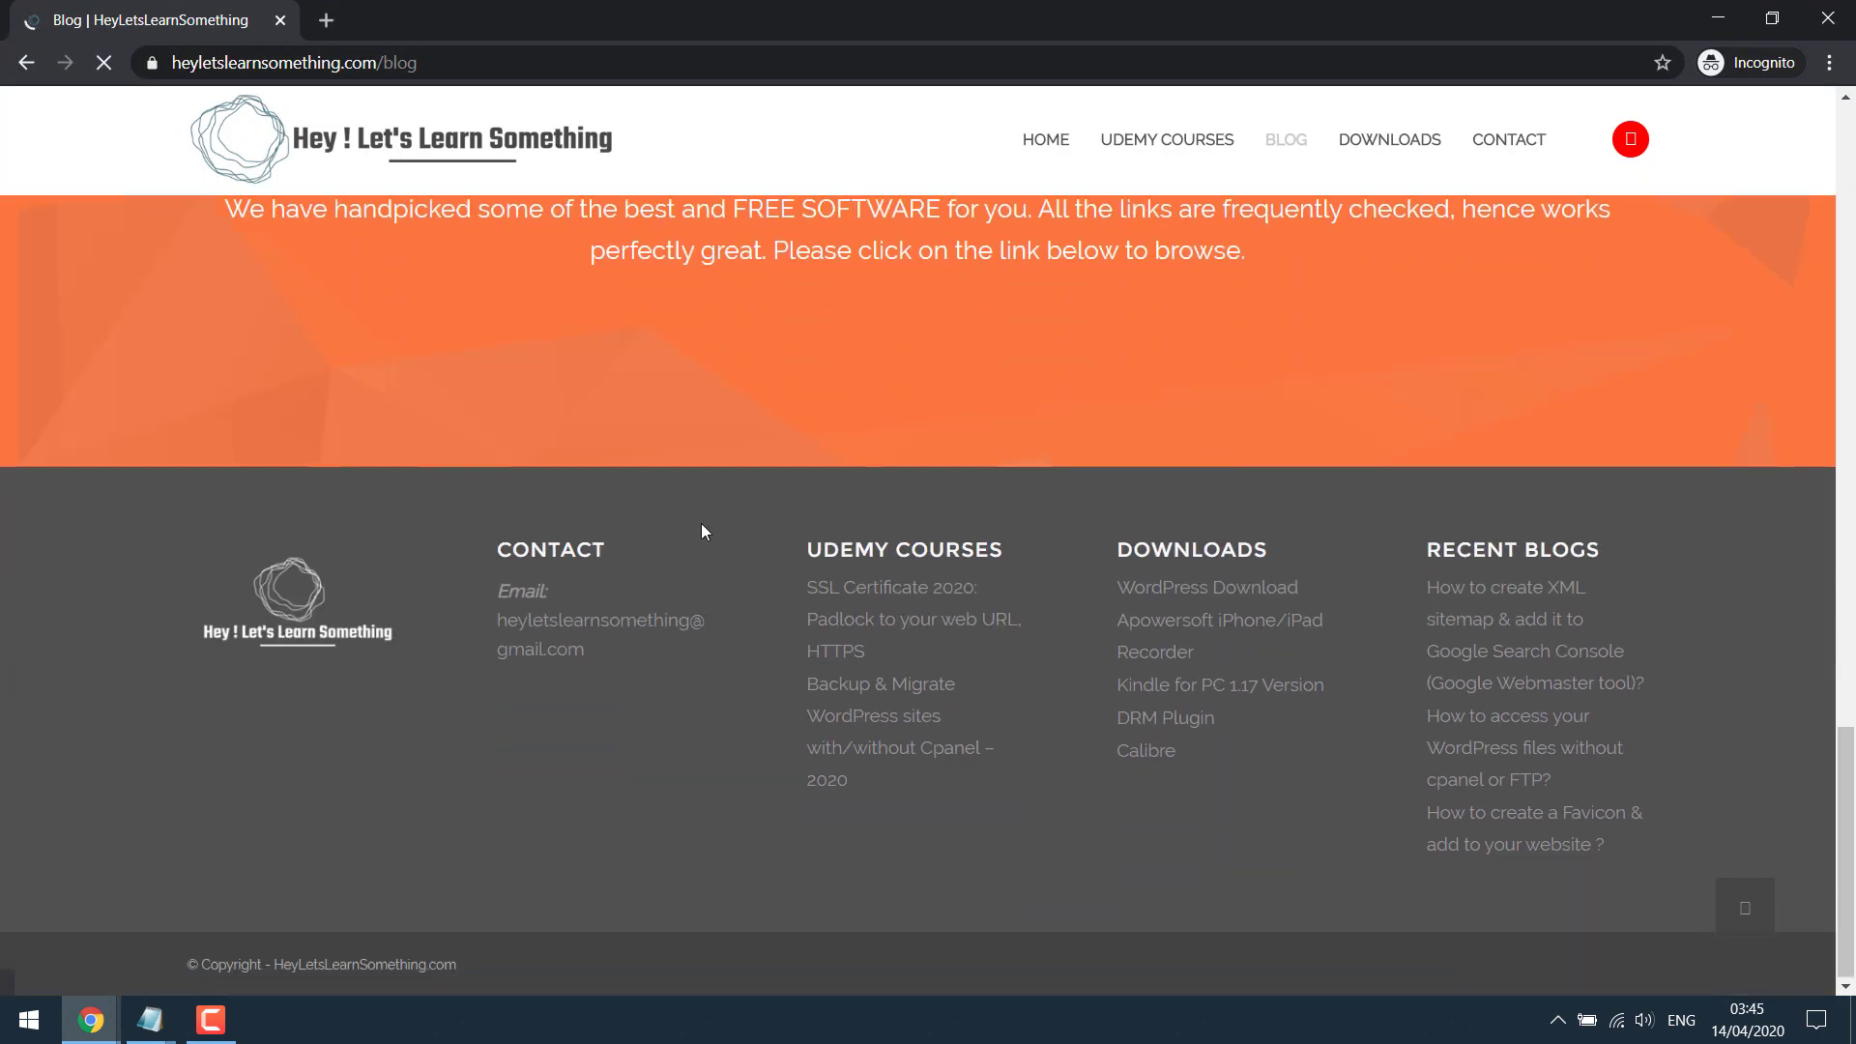
pyautogui.scroll(15, 699, 529)
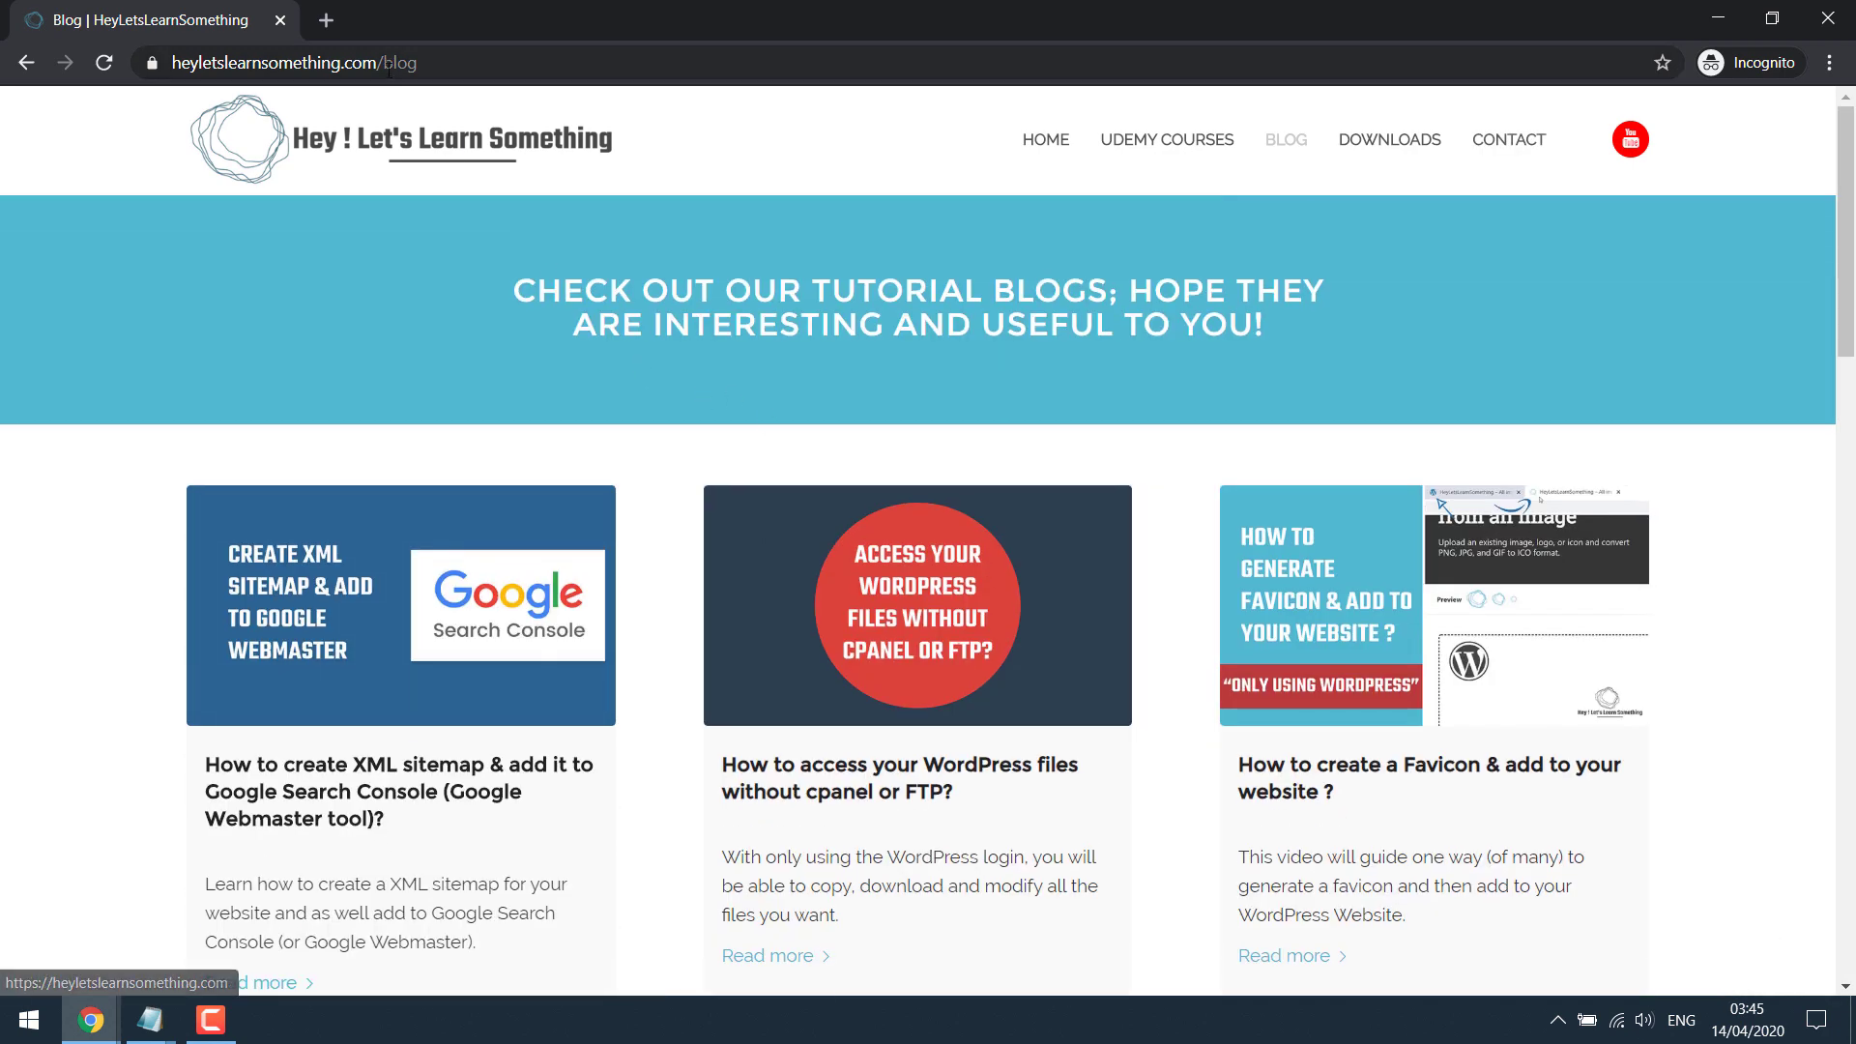
# Step: Retest /oldblog in a new private tab and the main window, then close the private window and Blog tab
pyautogui.click(326, 20)
pyautogui.write('https://heyletslearnsomething.com/oldblog')
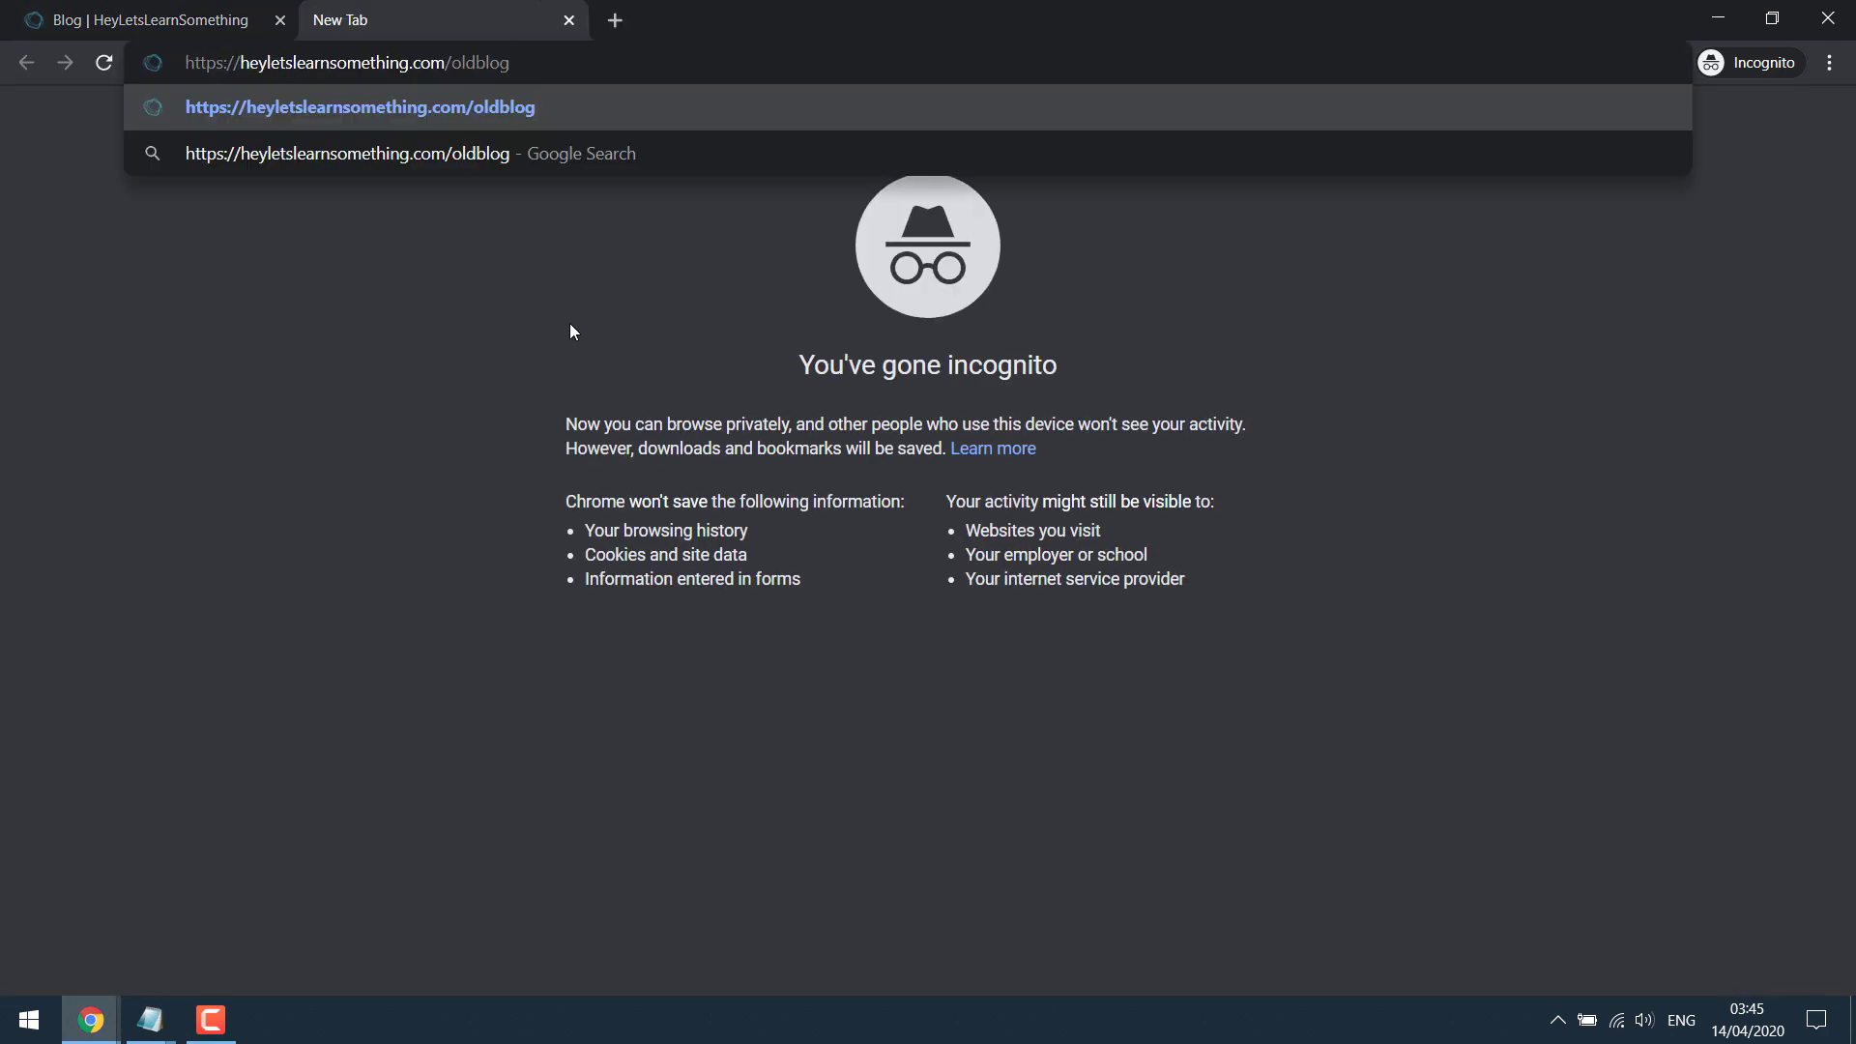
pyautogui.press('Return')
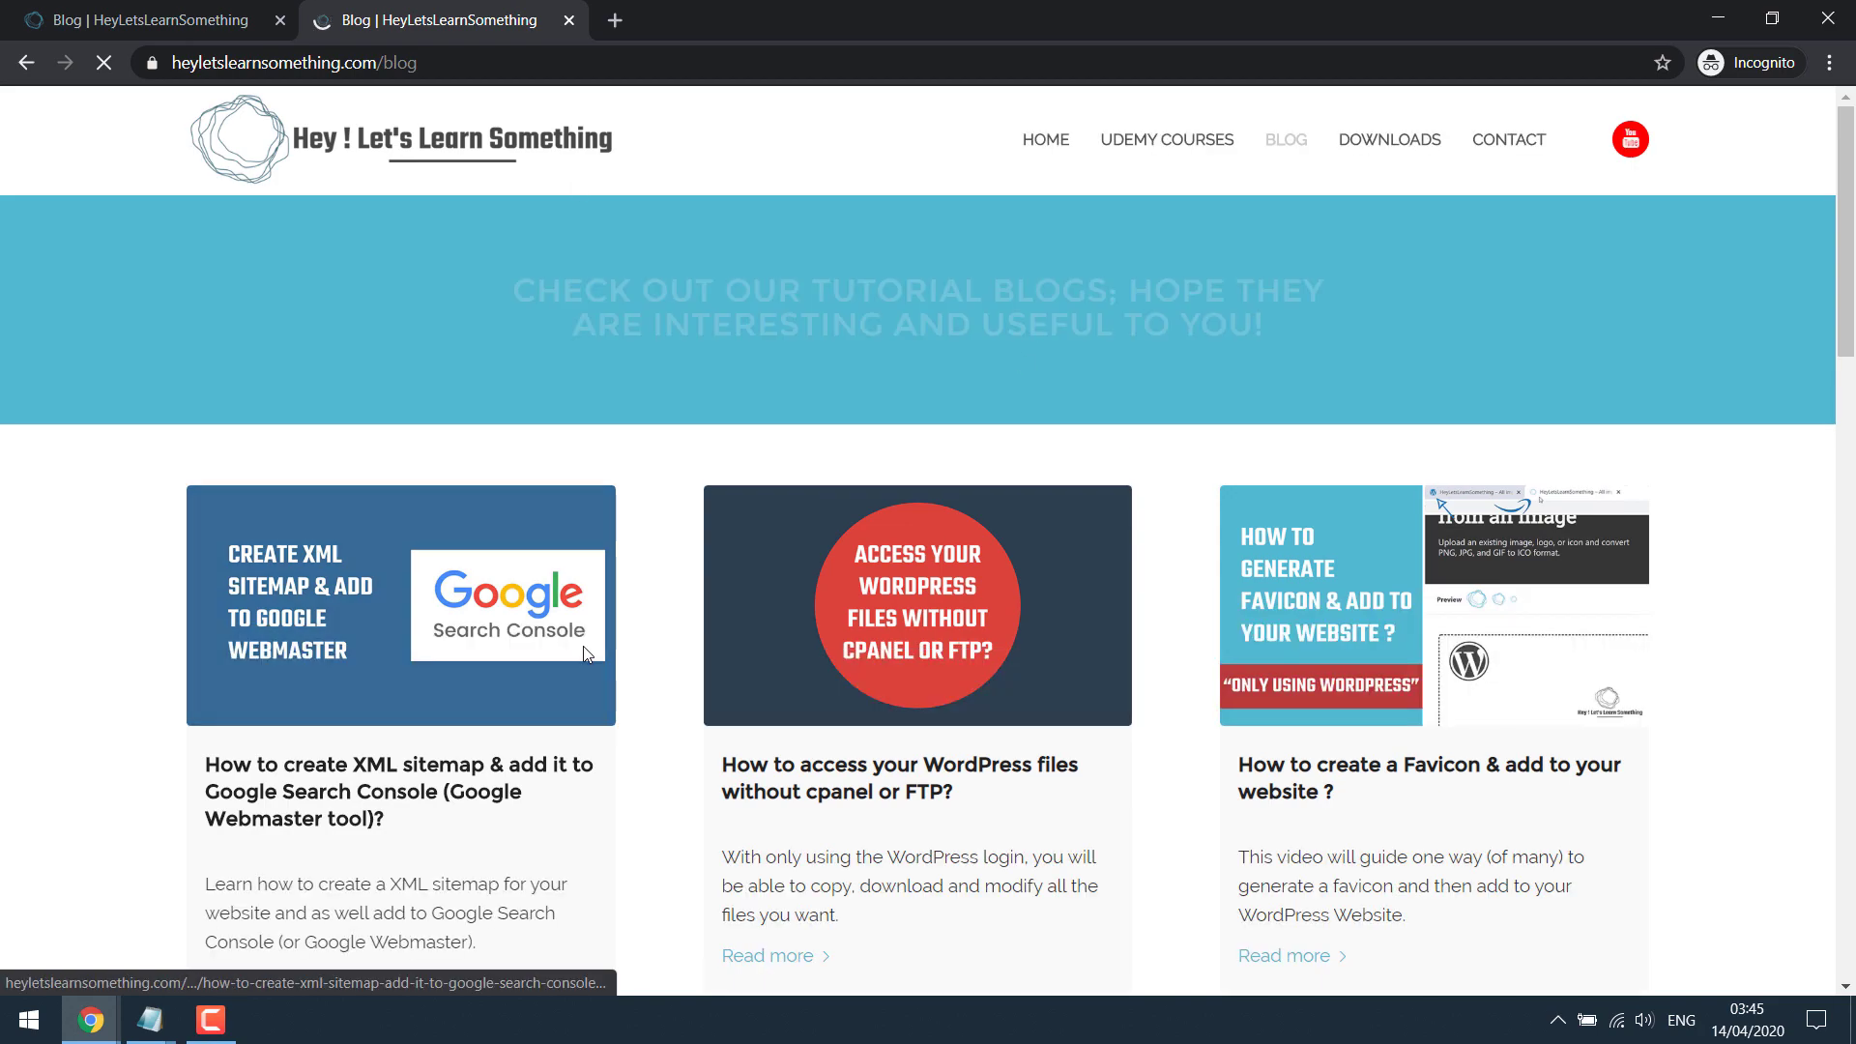
pyautogui.scroll(-10, 582, 646)
pyautogui.scroll(10, 582, 646)
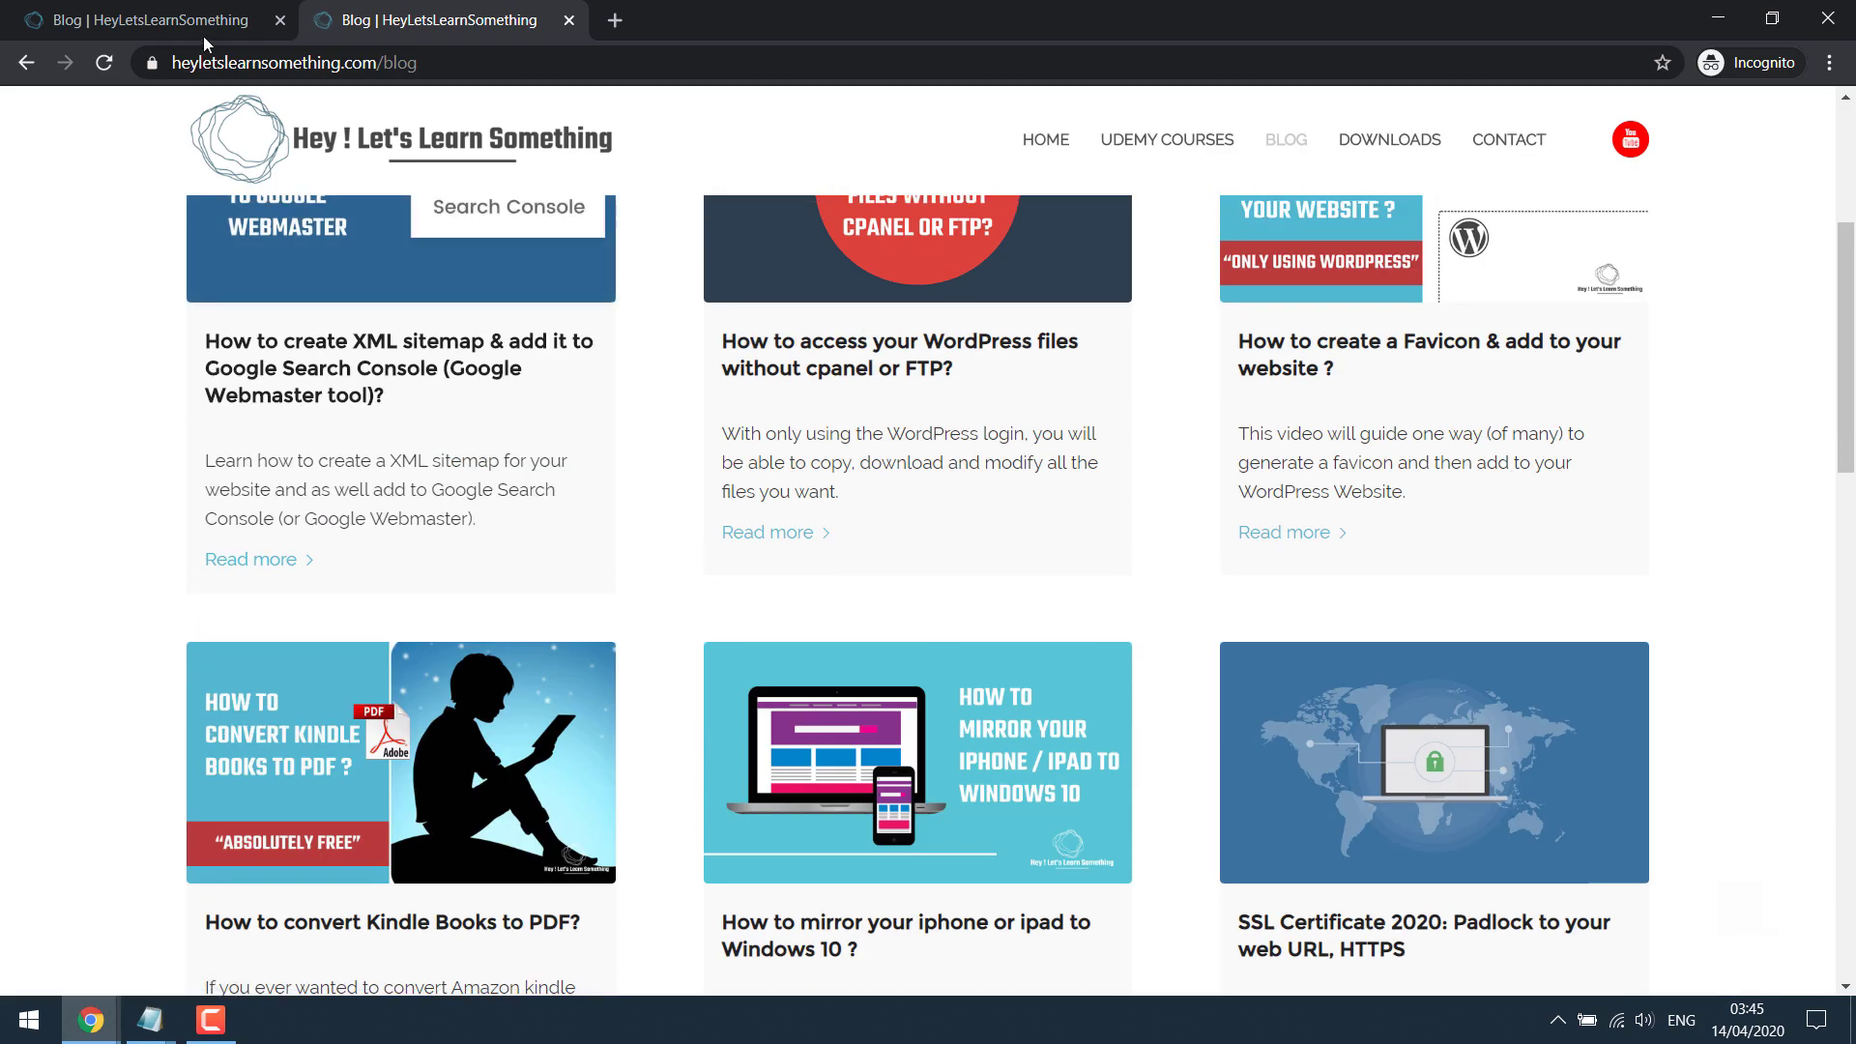
pyautogui.click(280, 20)
pyautogui.press('super+d')
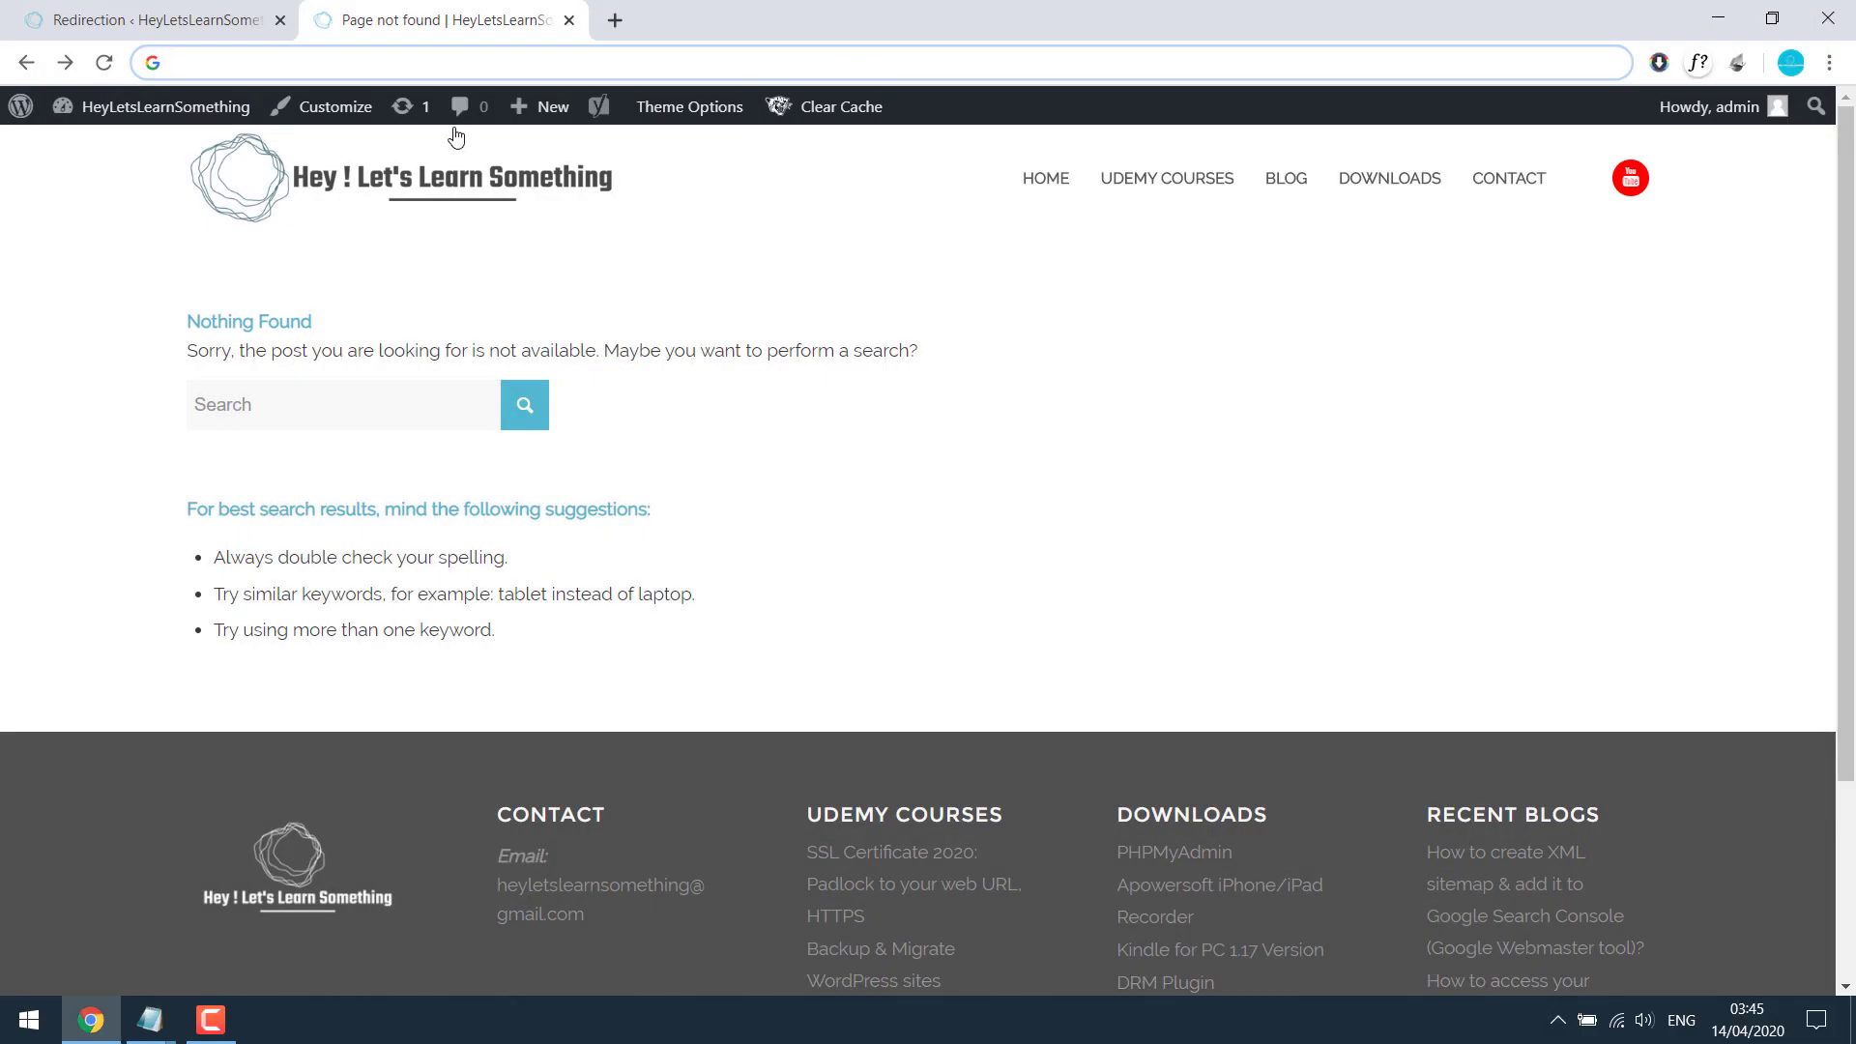
pyautogui.click(105, 64)
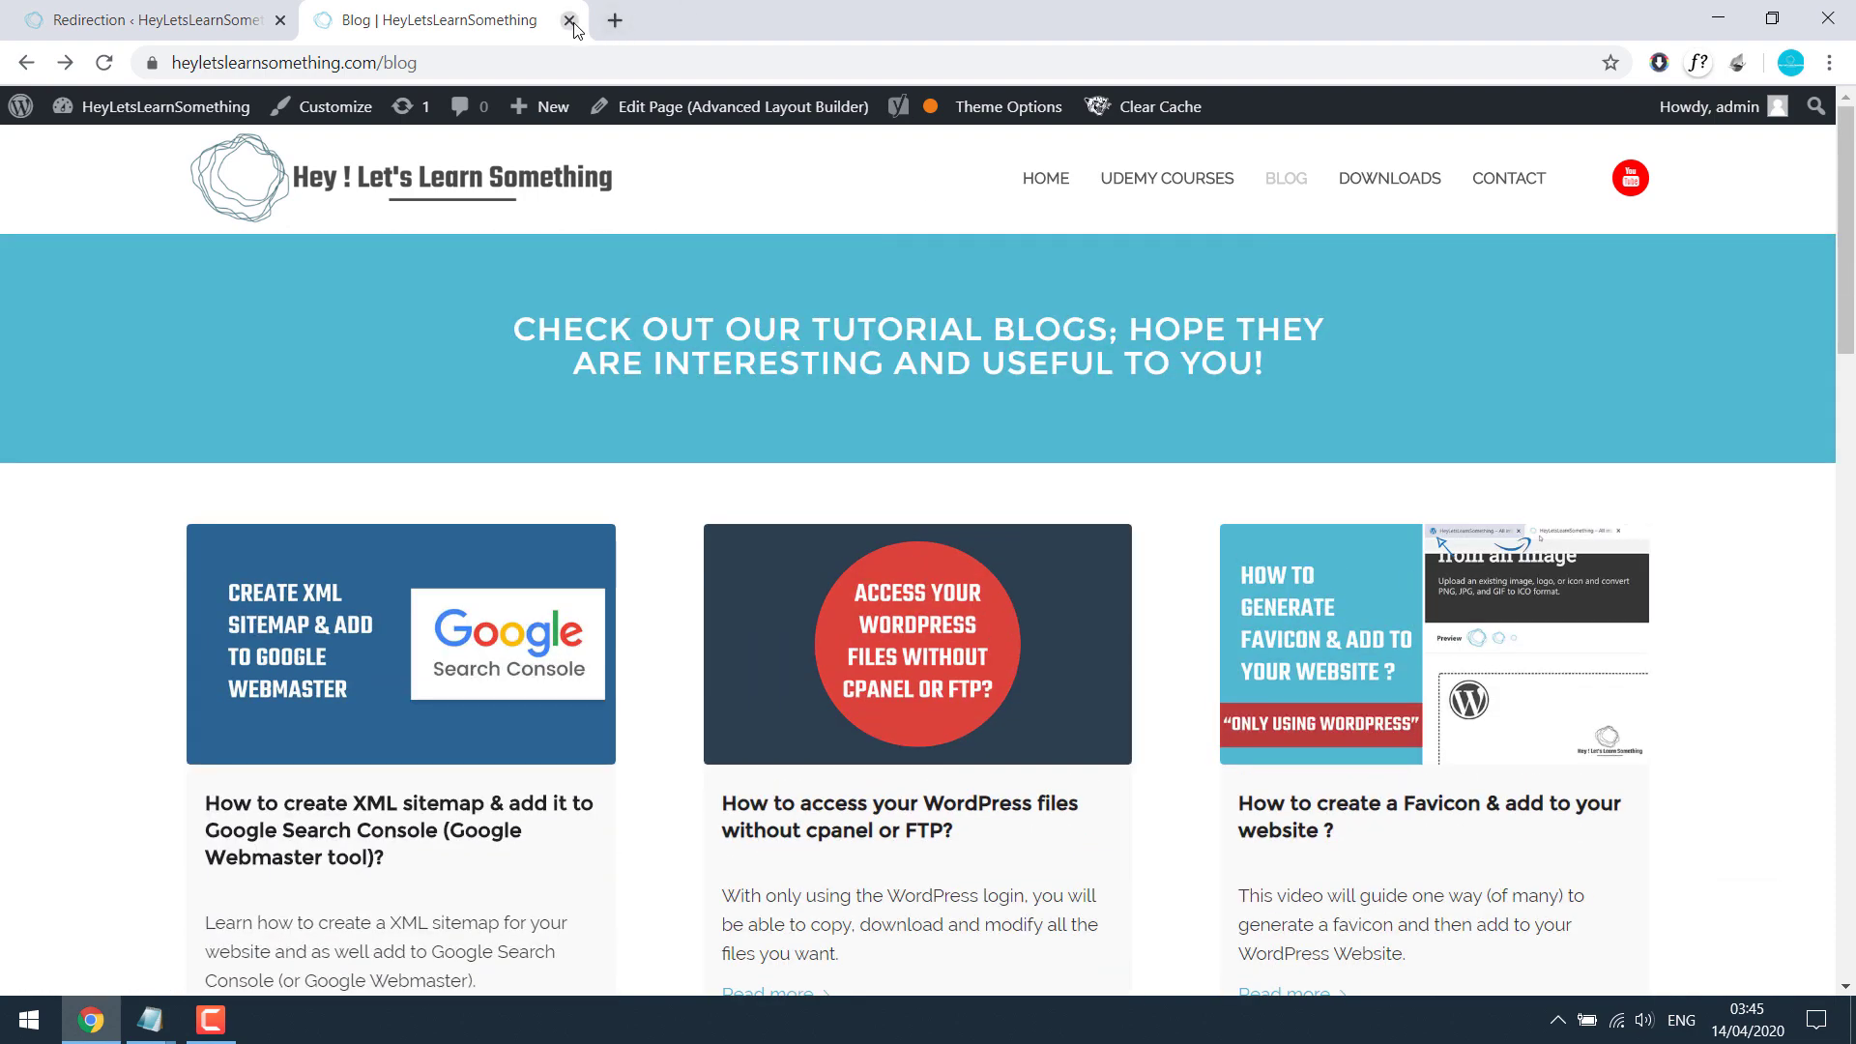
pyautogui.click(568, 20)
pyautogui.moveTo(259, 427)
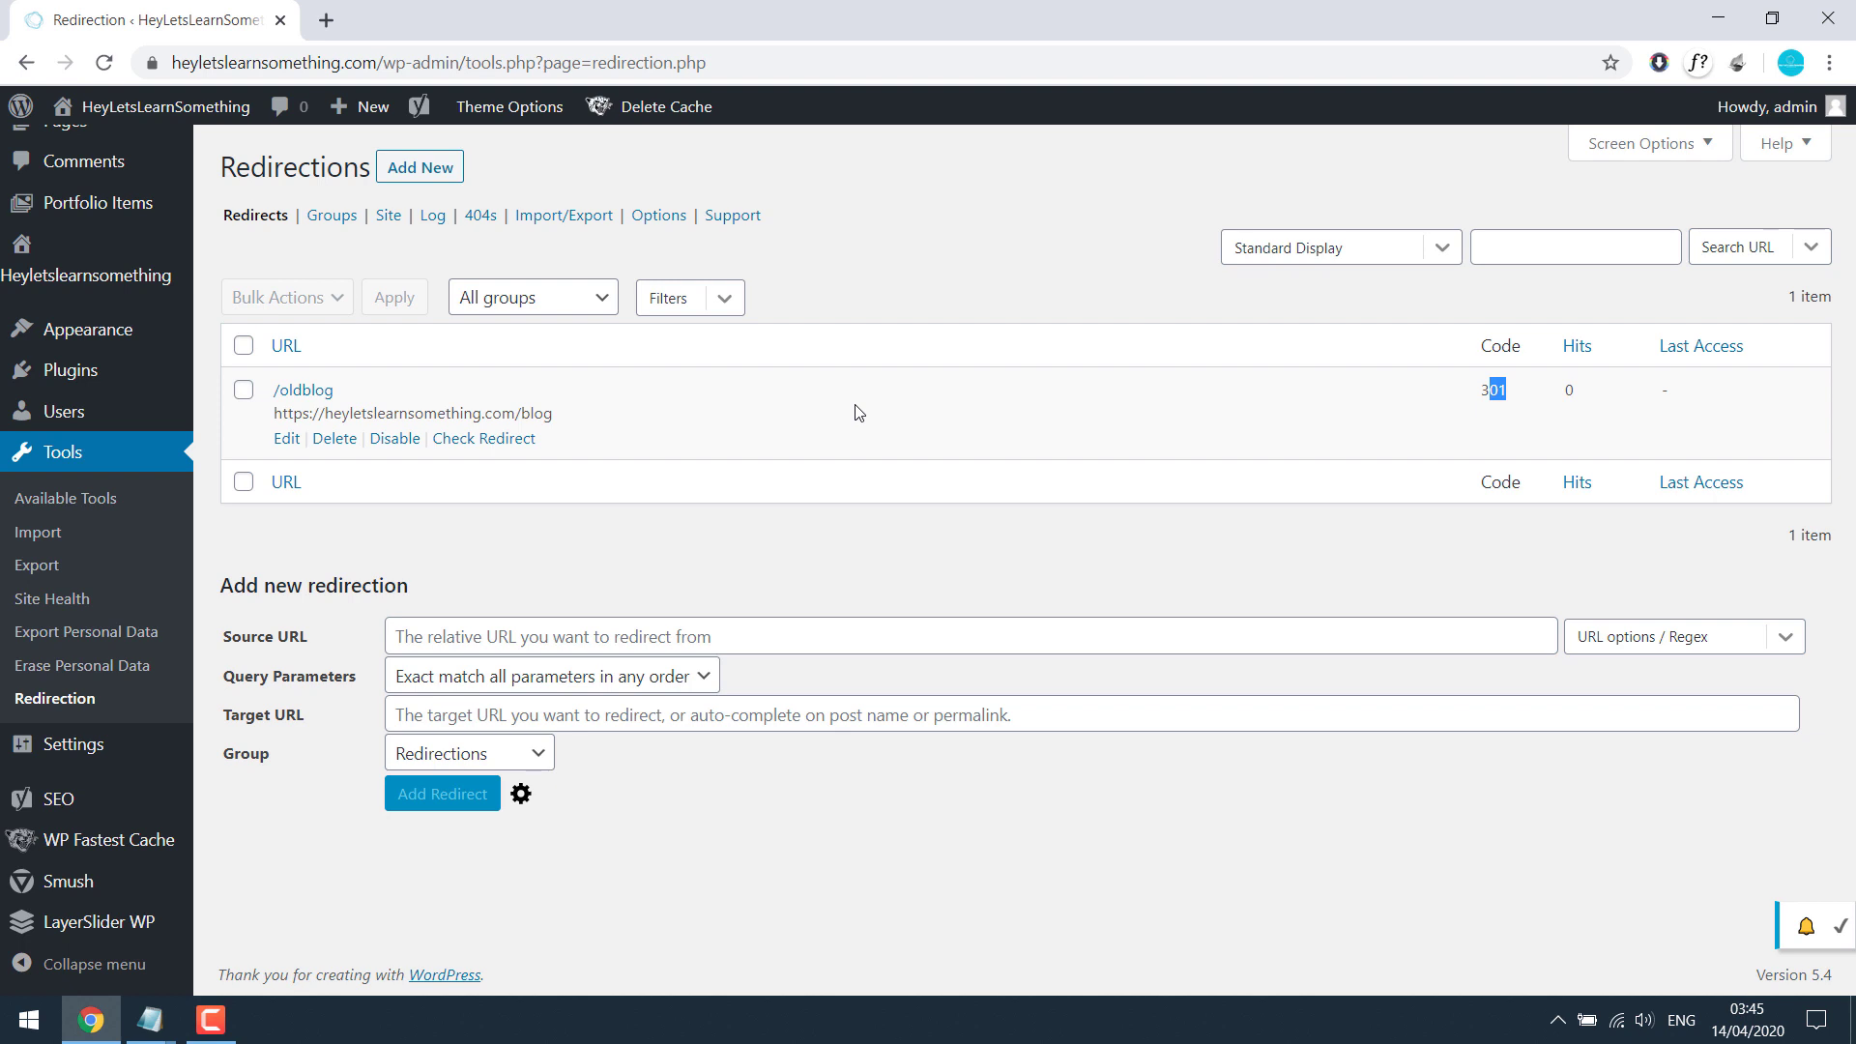
pyautogui.press('Tab')
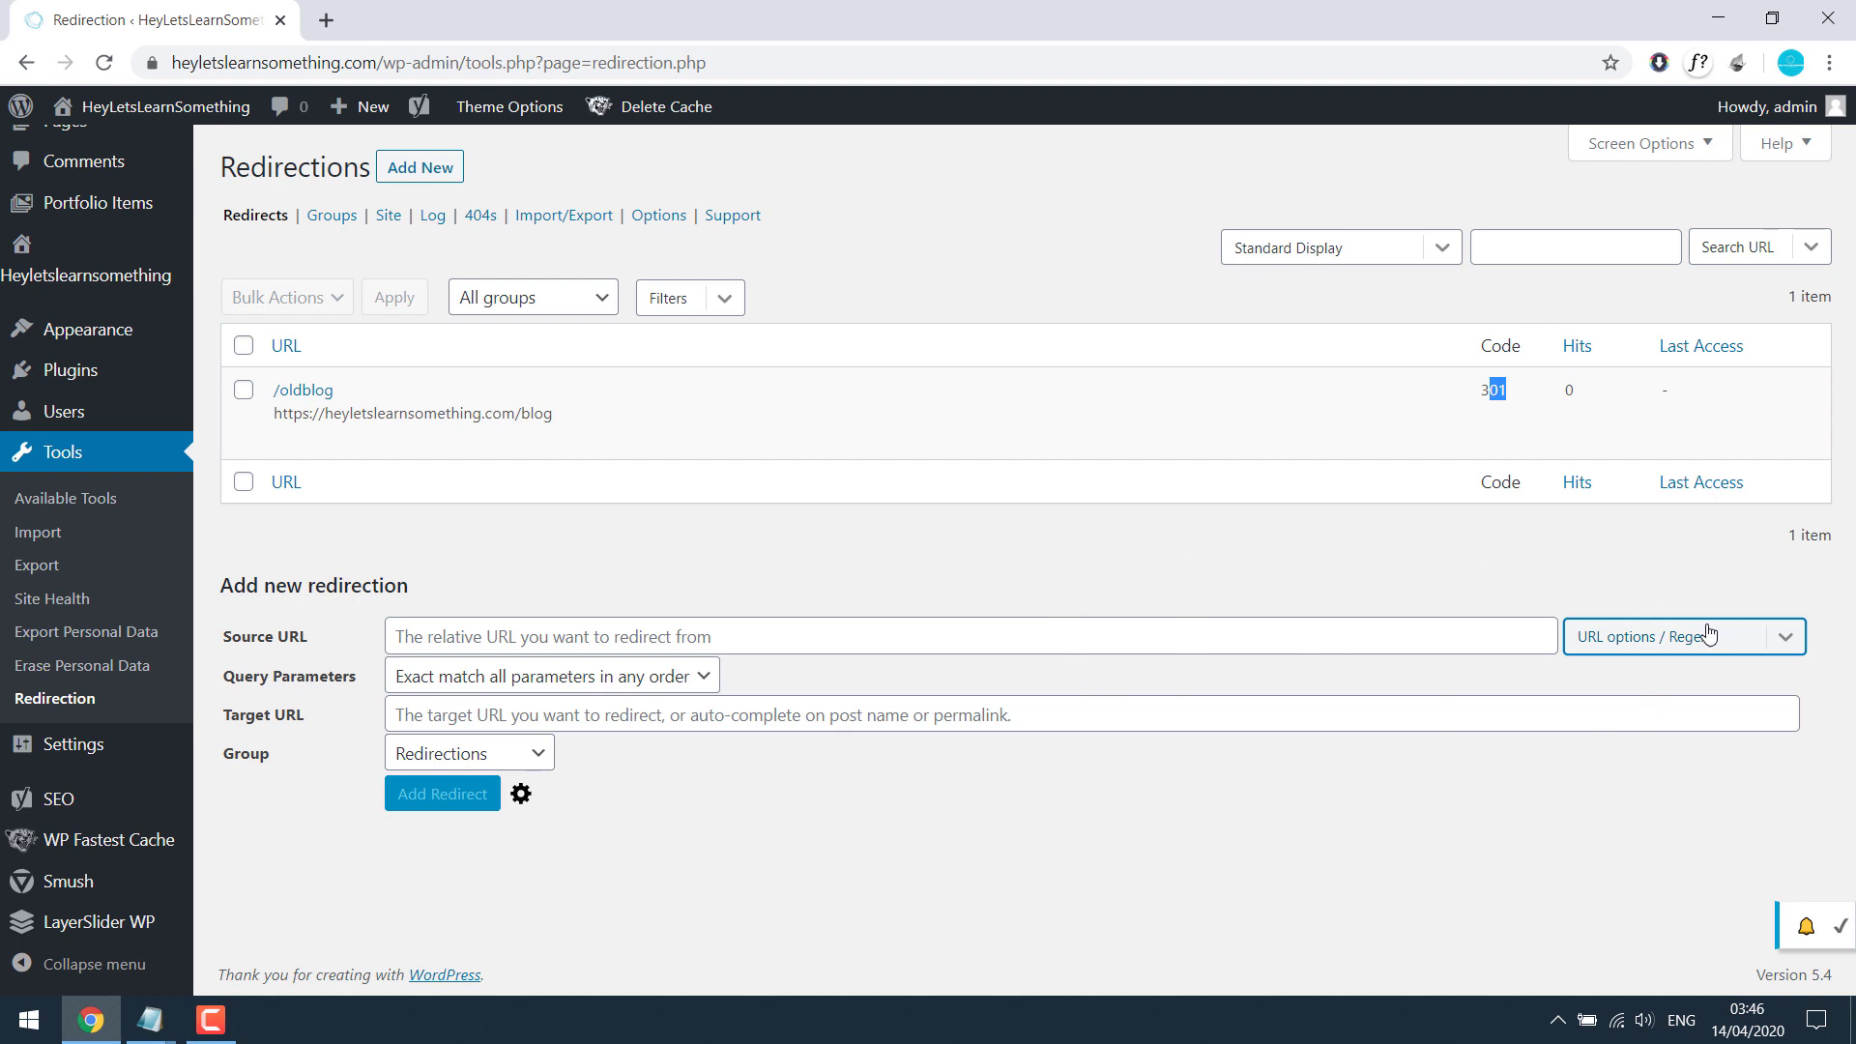
pyautogui.click(1781, 642)
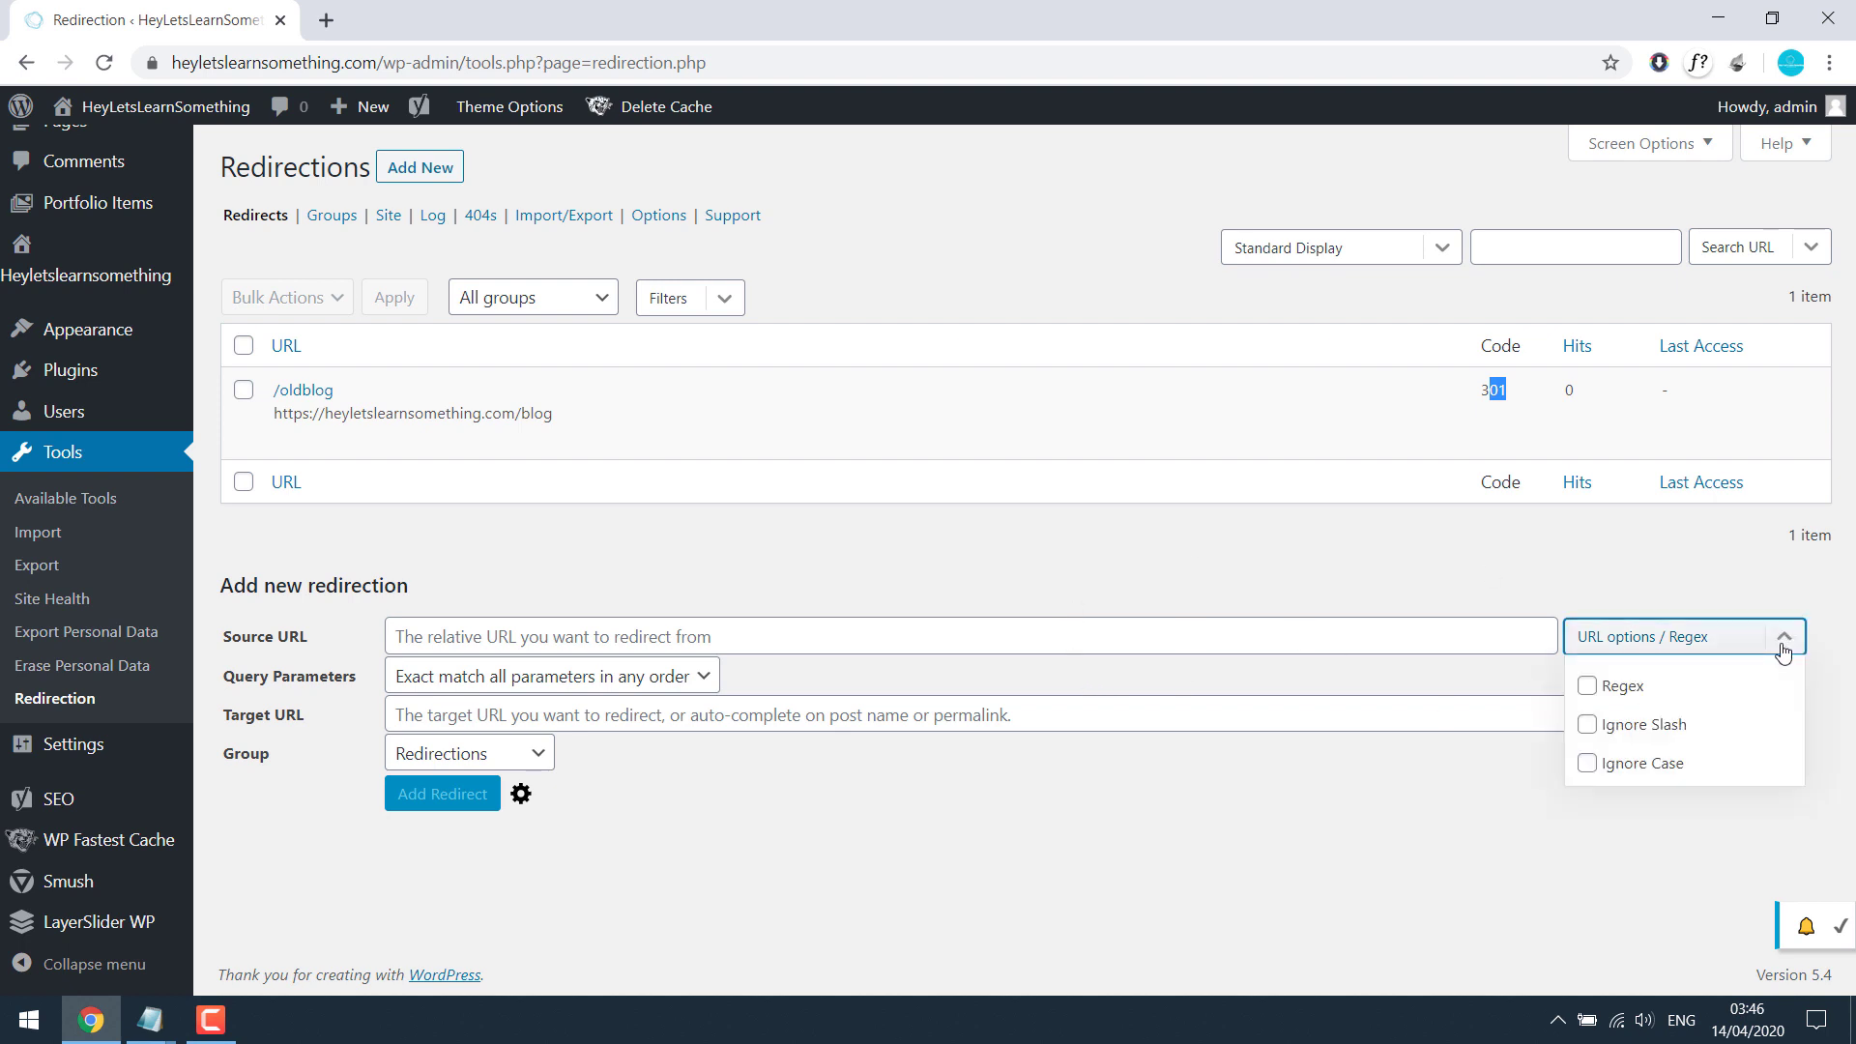
pyautogui.click(1586, 763)
pyautogui.click(1587, 725)
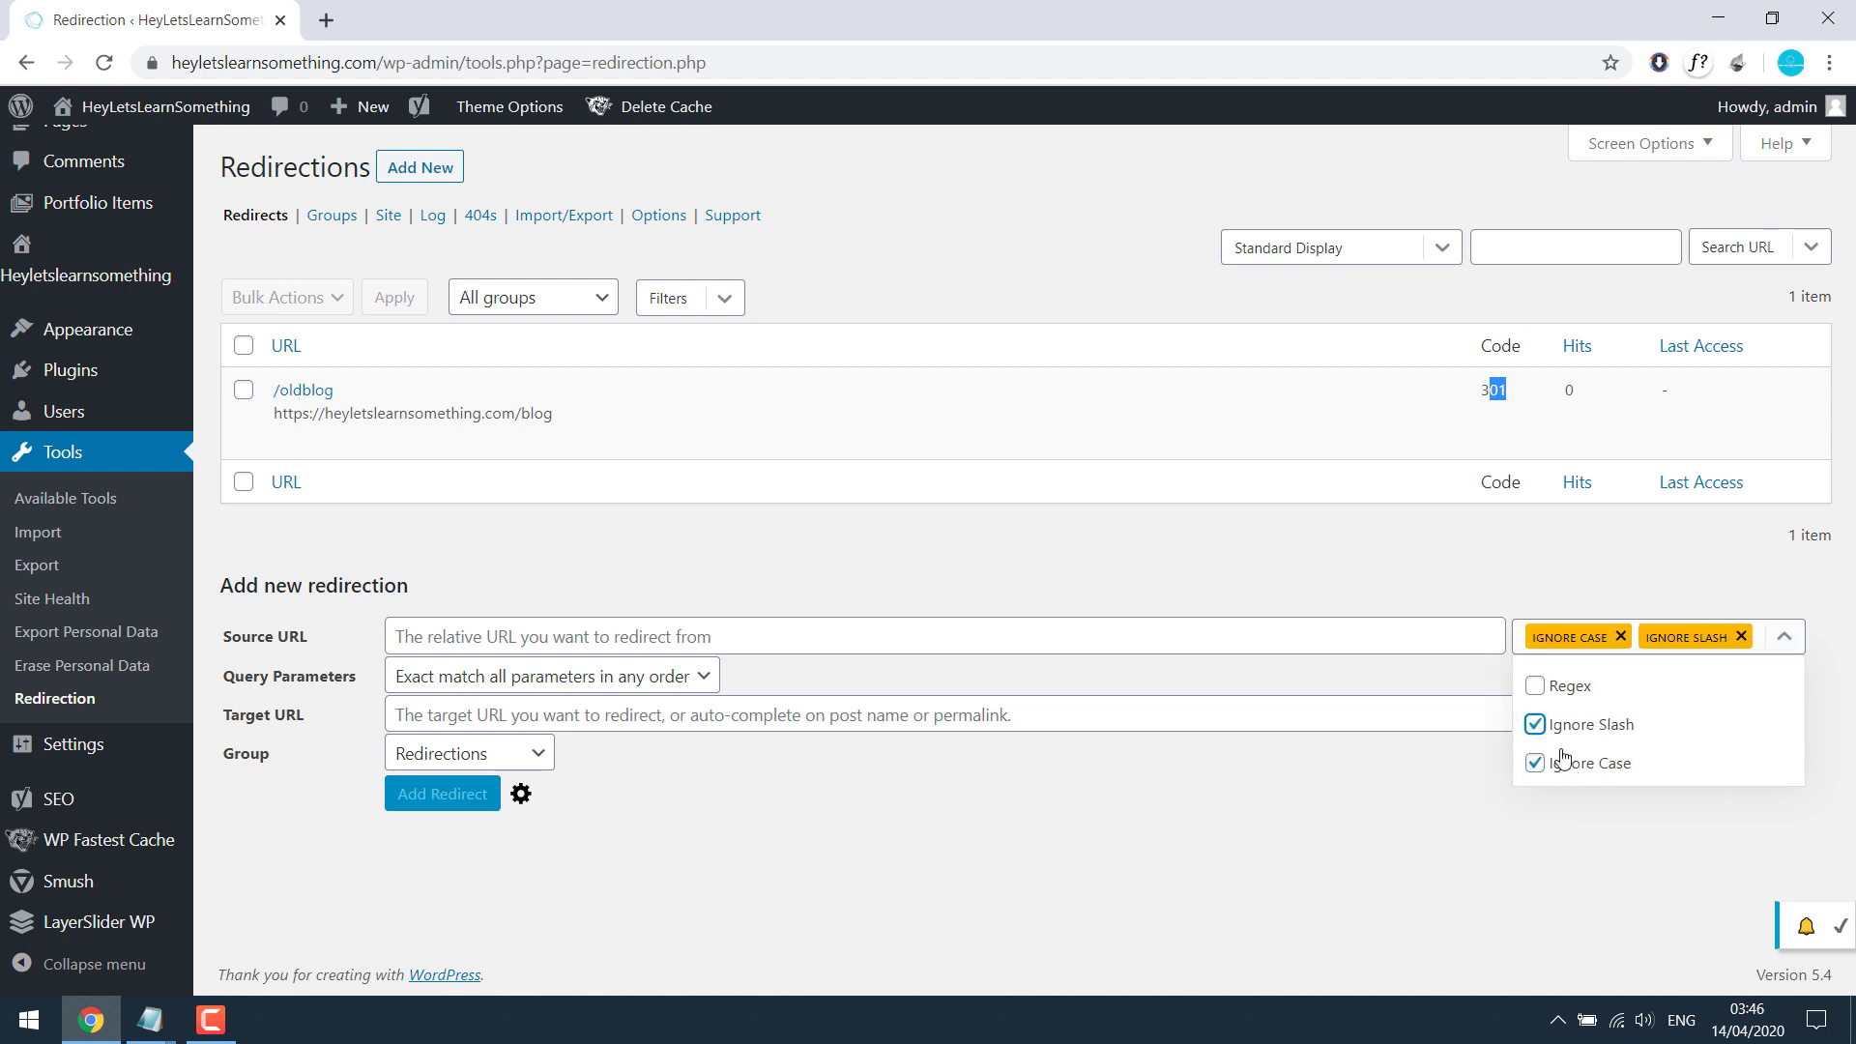
pyautogui.click(1784, 640)
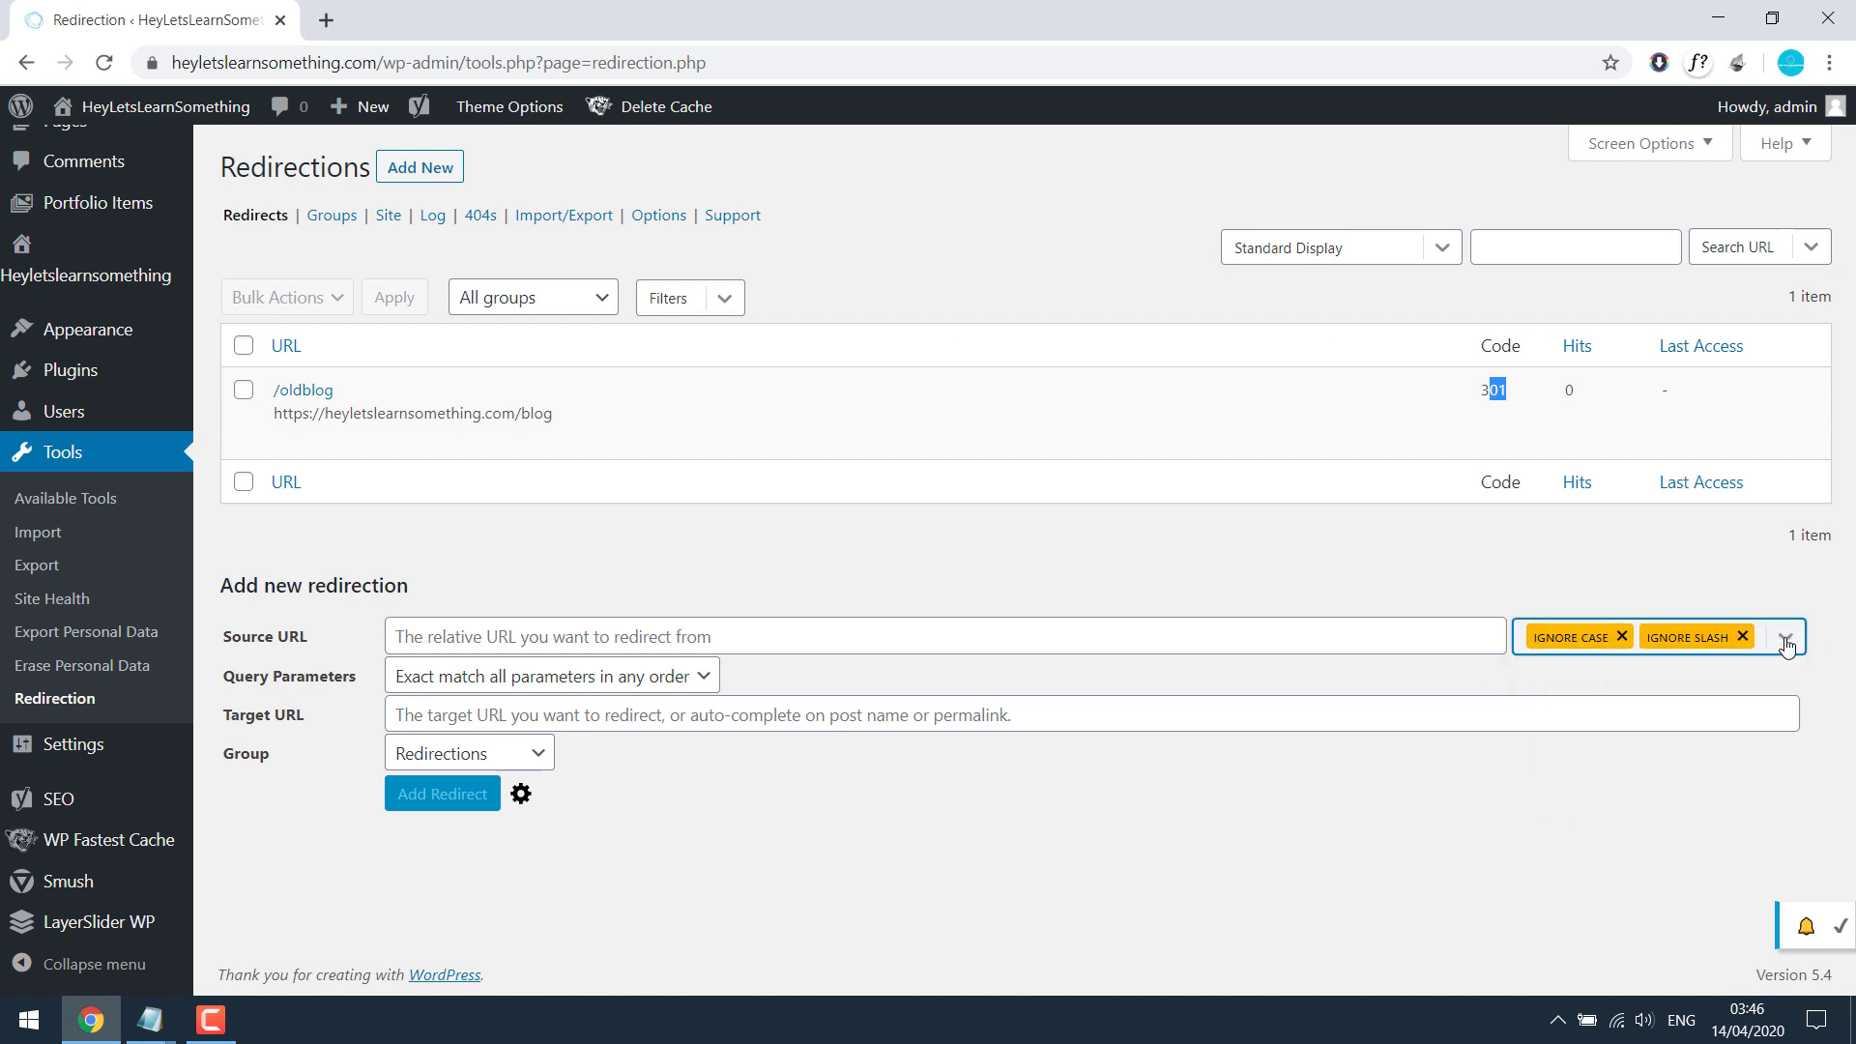
pyautogui.click(1622, 635)
pyautogui.click(1680, 635)
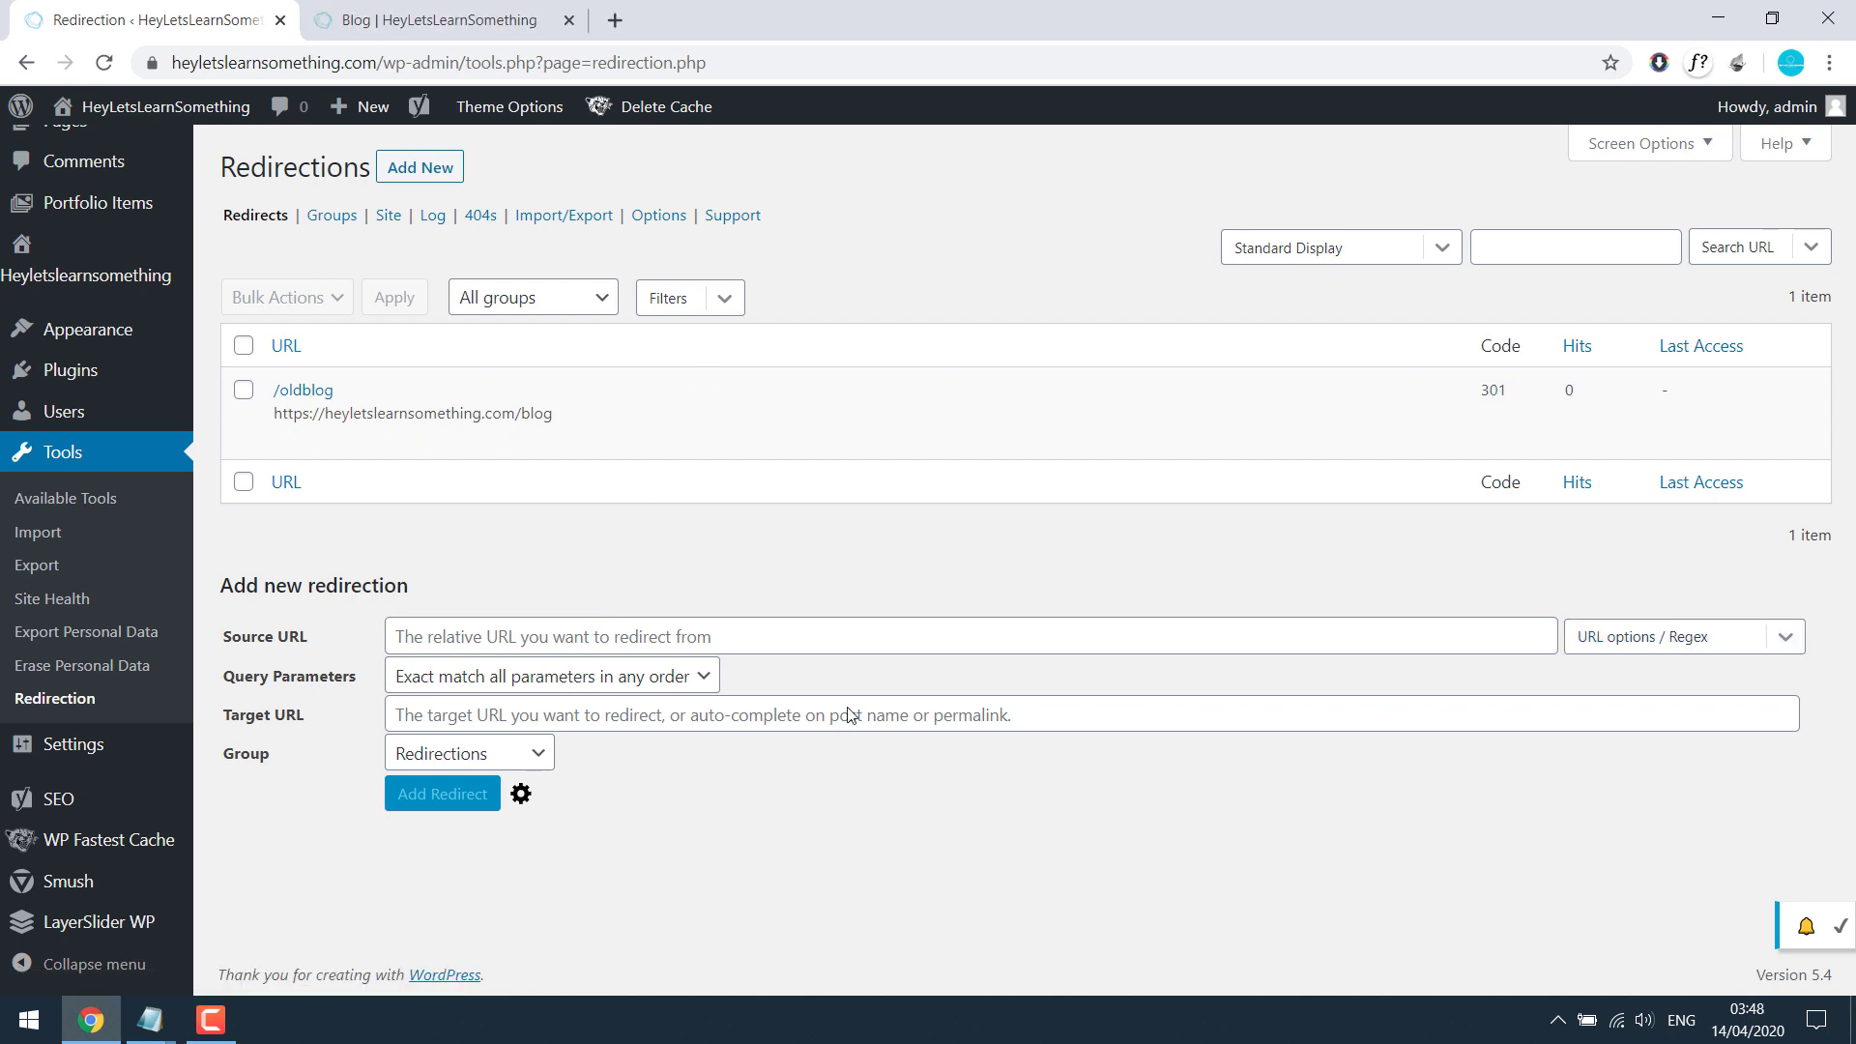
# Step: Add a 301 redirect from /youtube to the YouTube channel URL, then clear all cache
pyautogui.click(572, 633)
pyautogui.write('https://heyletslearnsomething.com/blog')
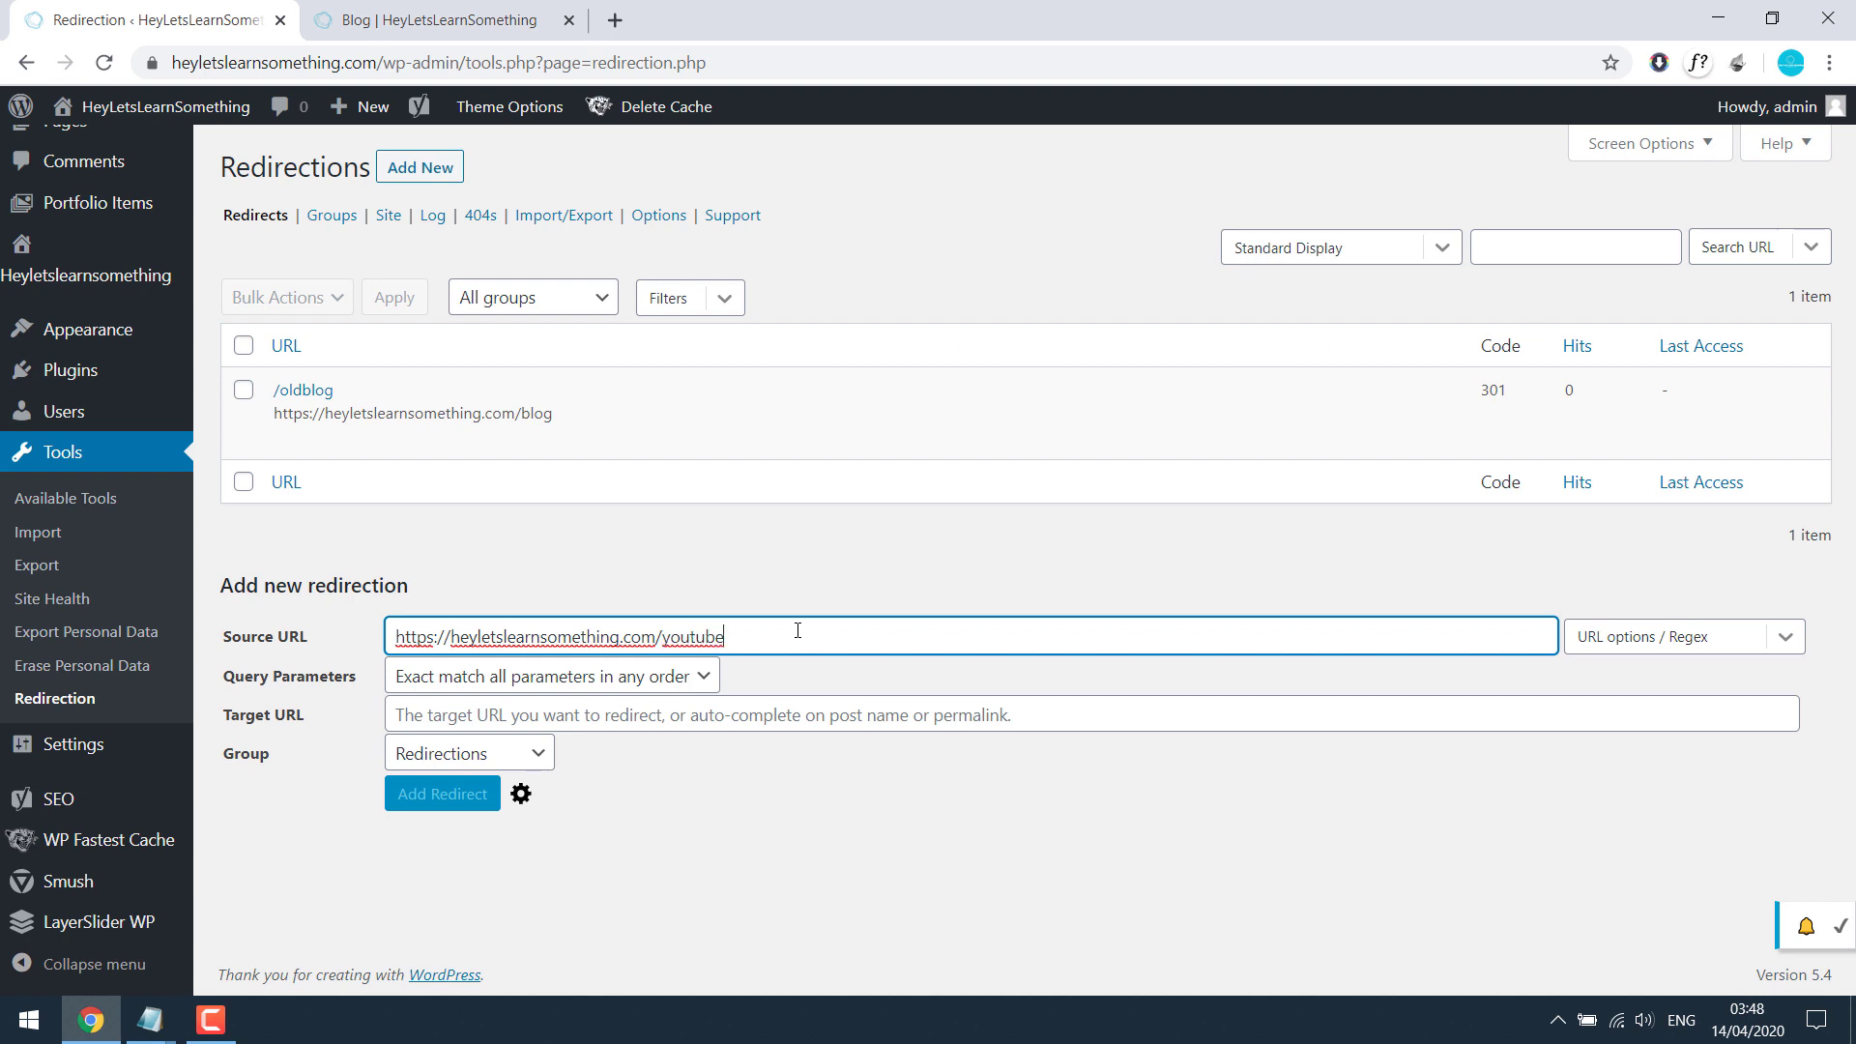
pyautogui.moveTo(663, 635); pyautogui.dragTo(779, 631)
pyautogui.click(629, 716)
pyautogui.hotkey('ctrl', 'v')
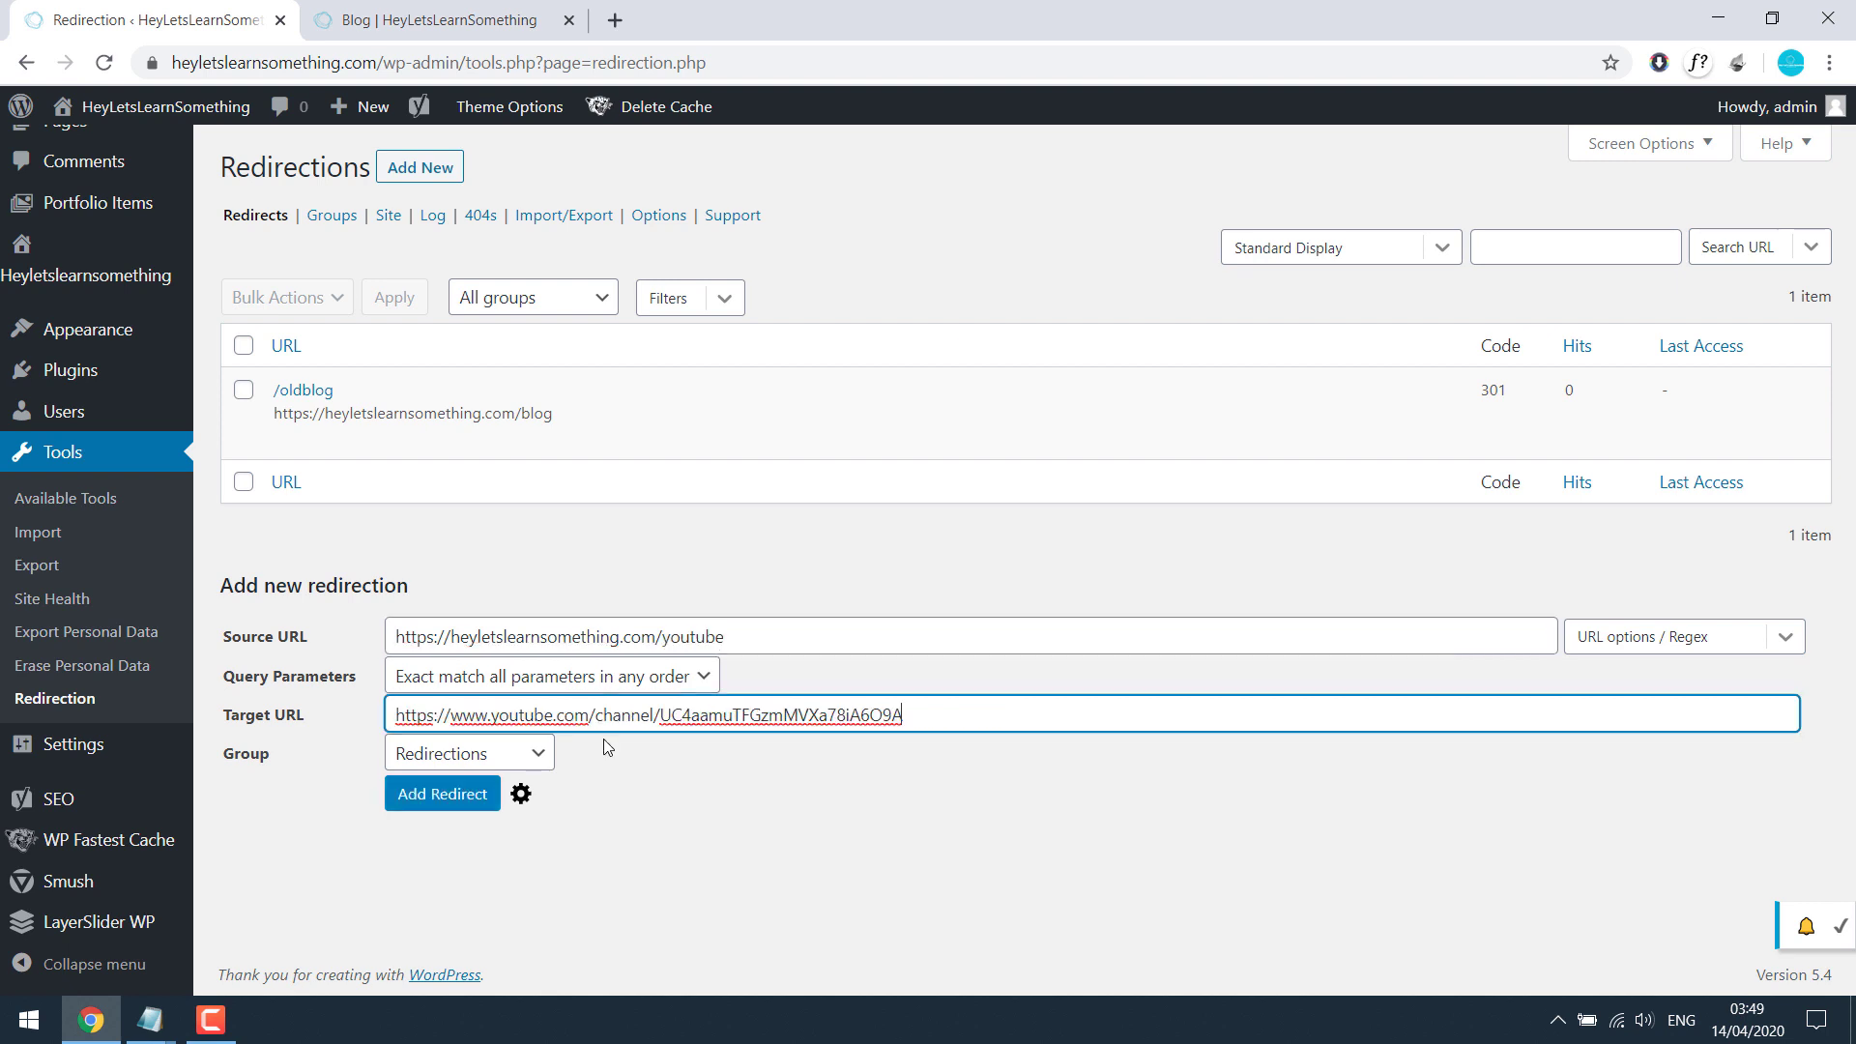
pyautogui.click(434, 805)
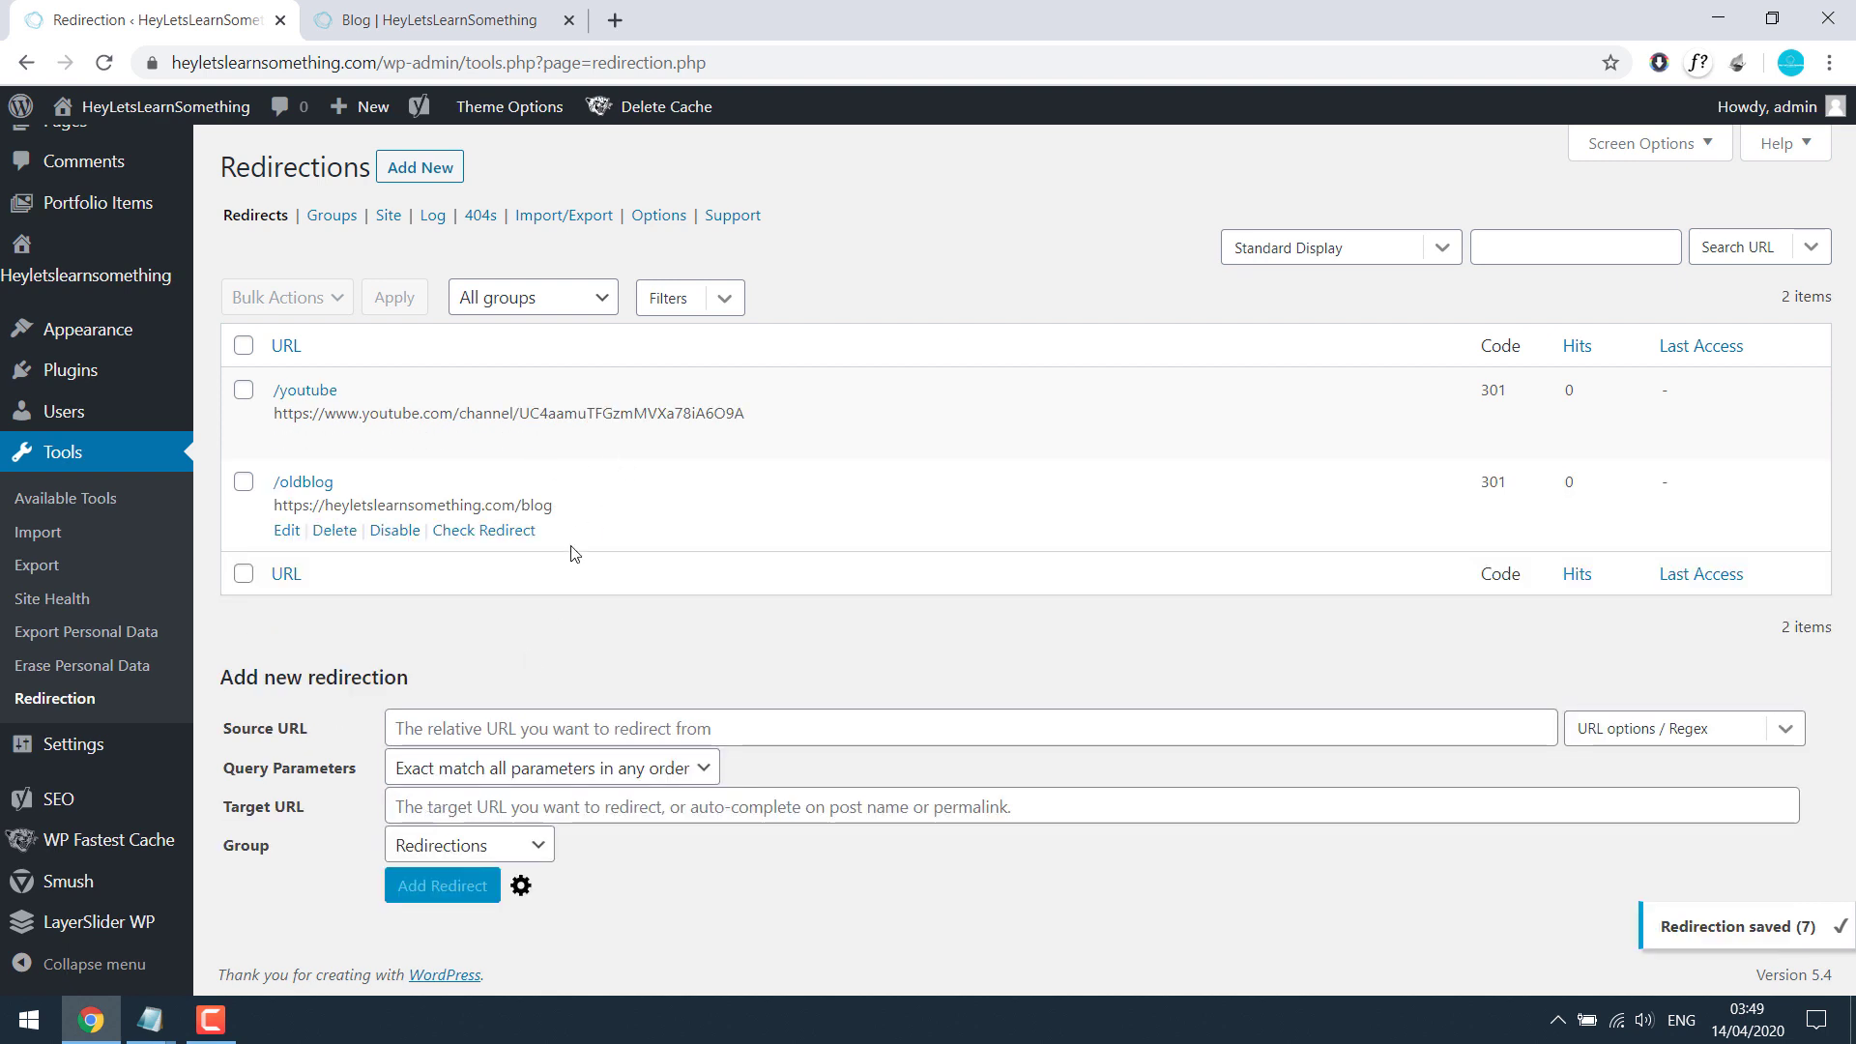
pyautogui.click(670, 140)
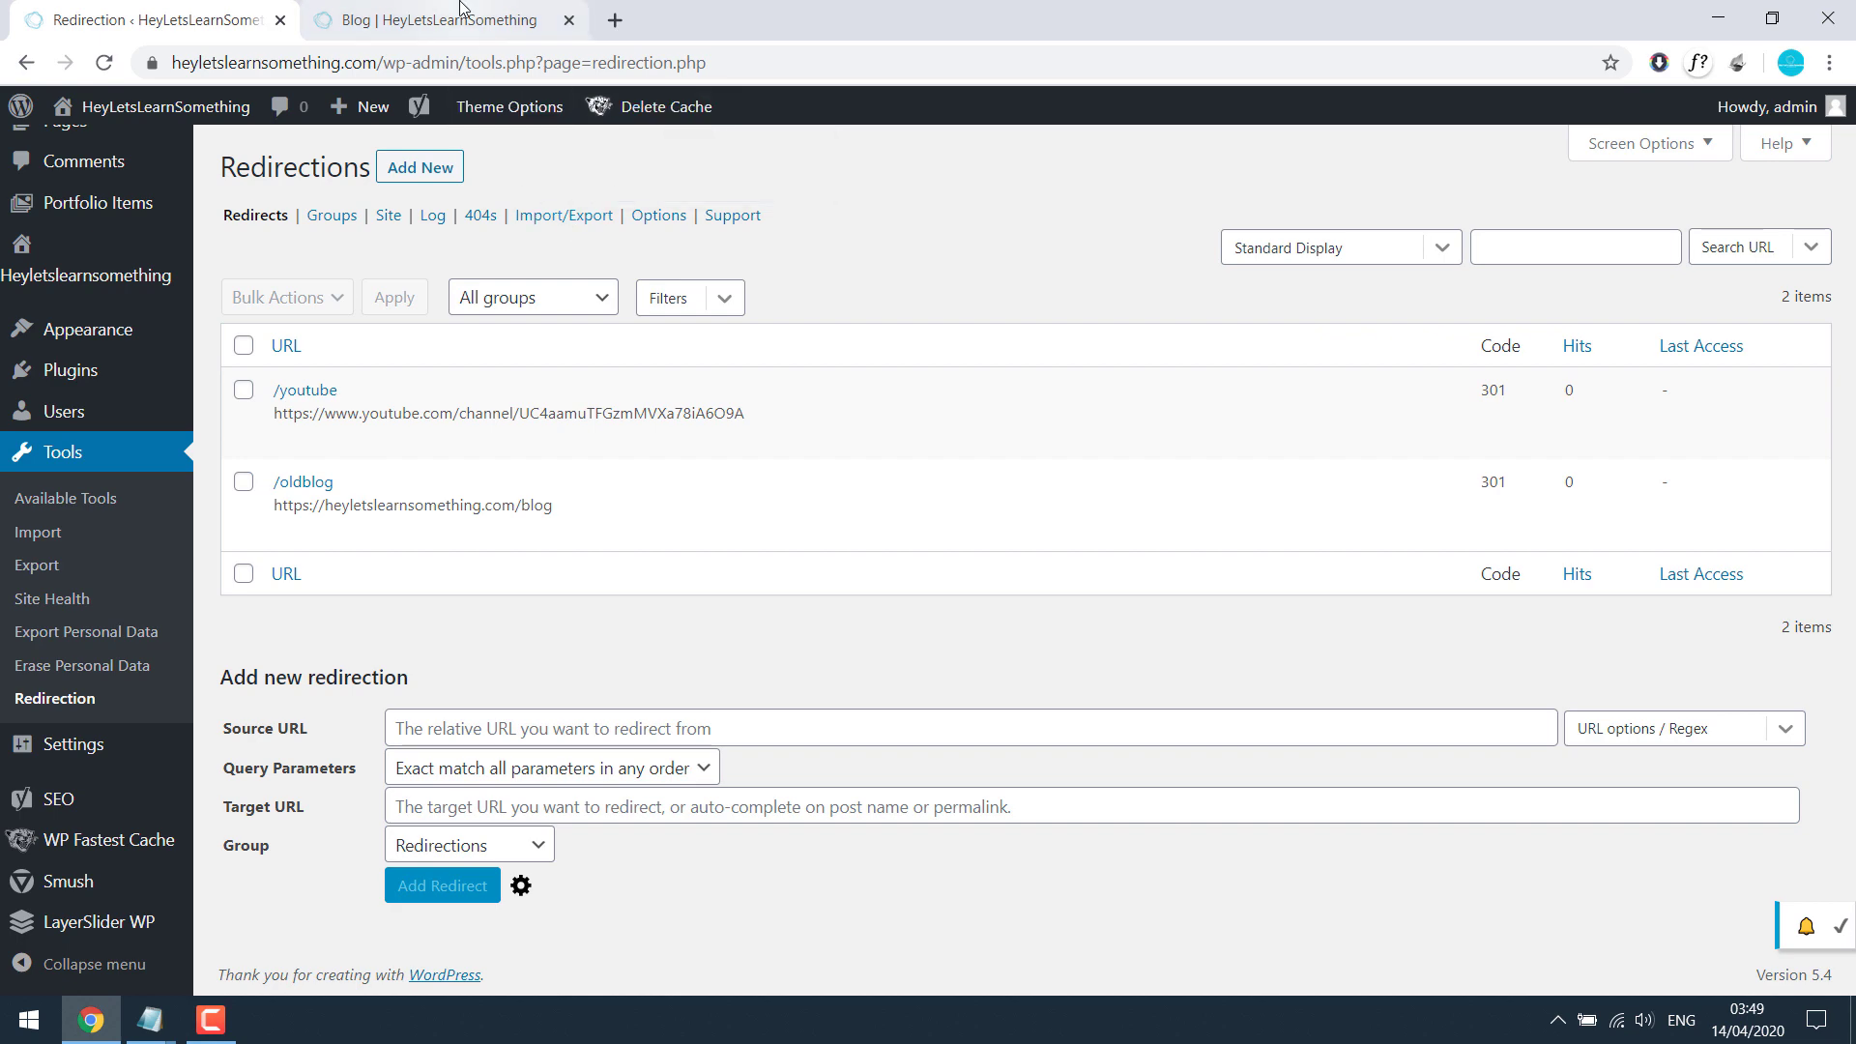
# Step: Change the Blog tab's address to /youtube and check it reaches the YouTube channel
pyautogui.click(445, 19)
pyautogui.doubleClick(392, 63)
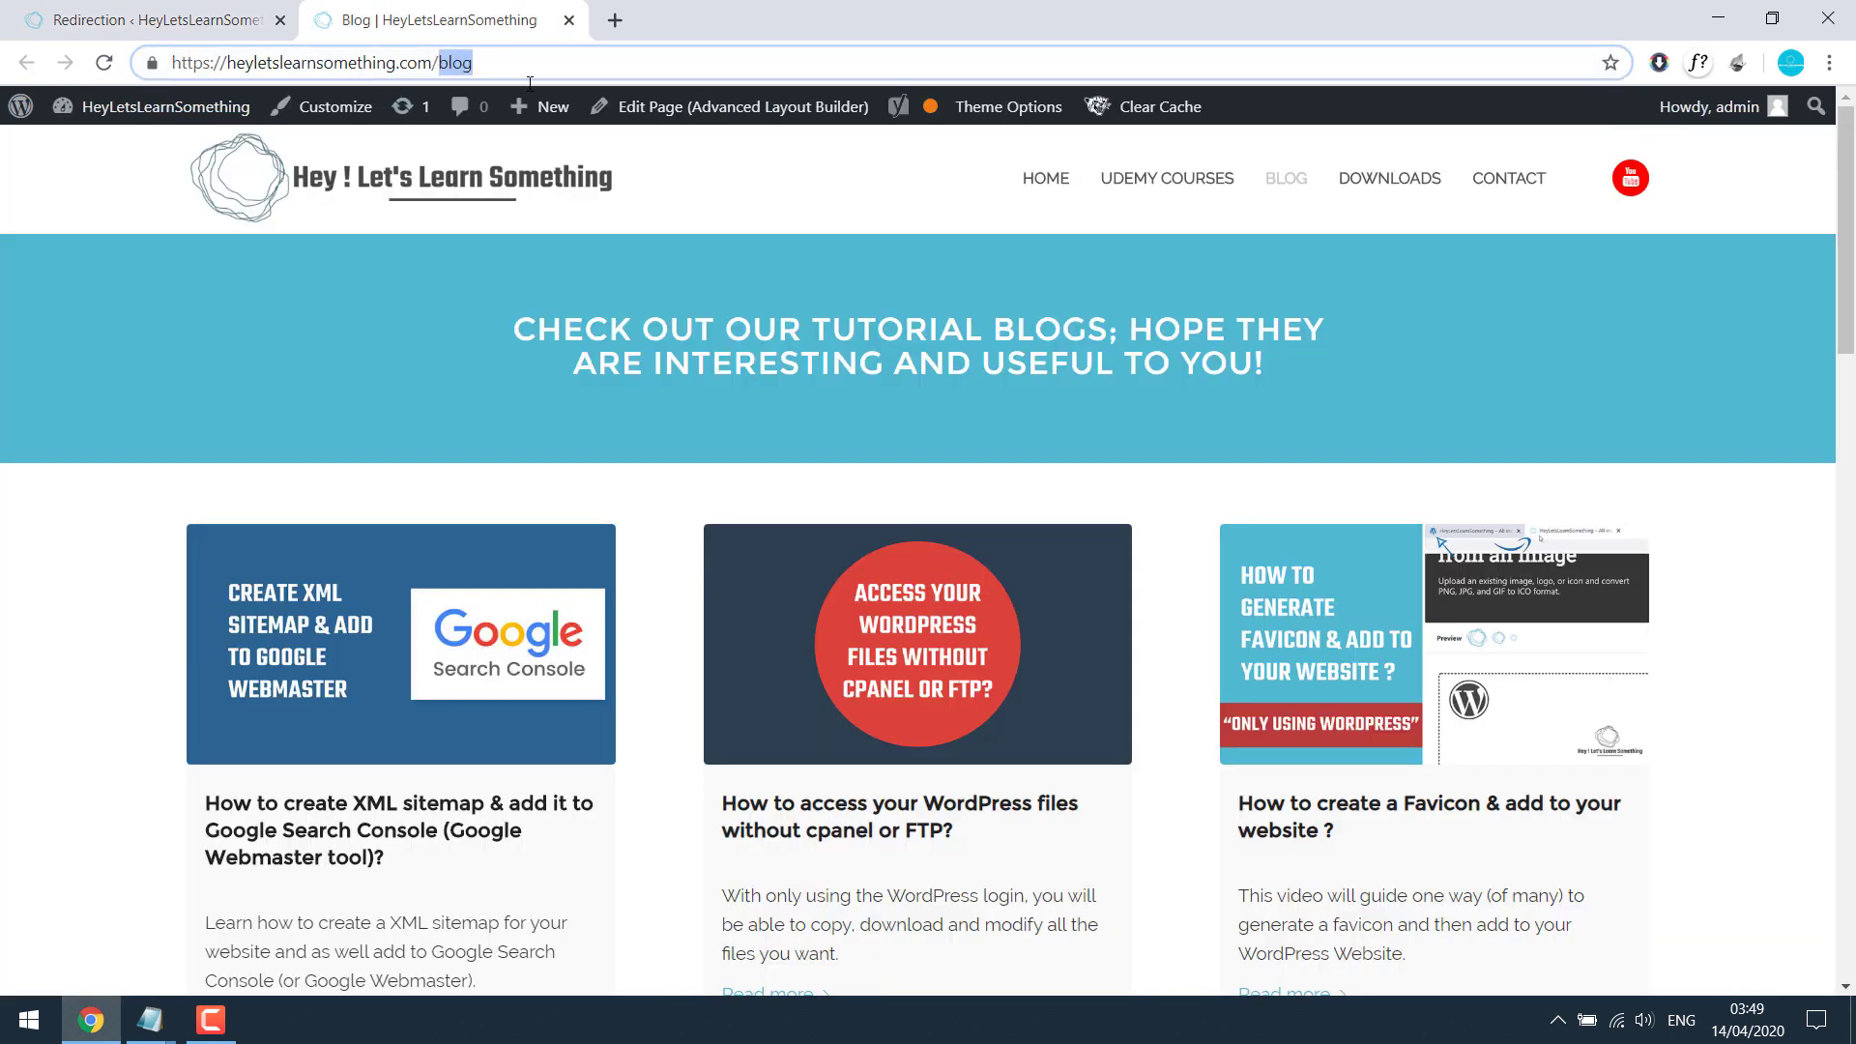
pyautogui.write('youtube')
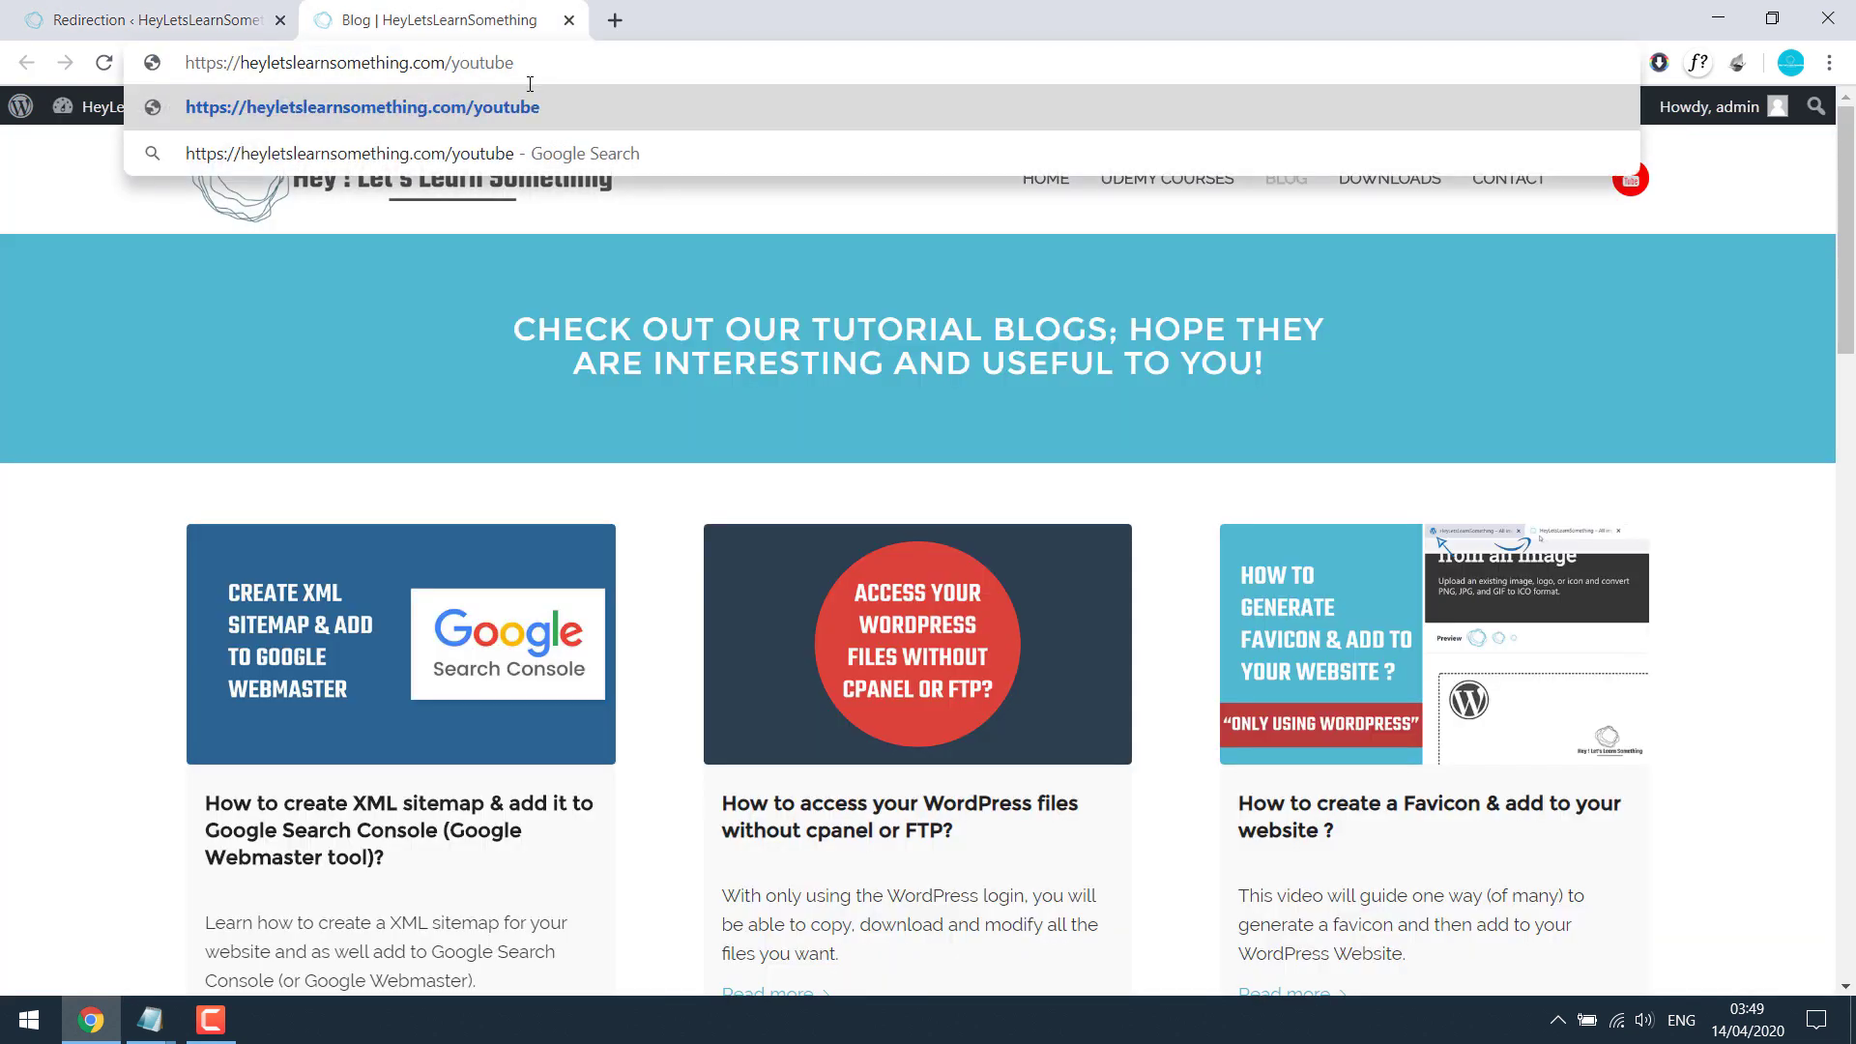
pyautogui.press('Return')
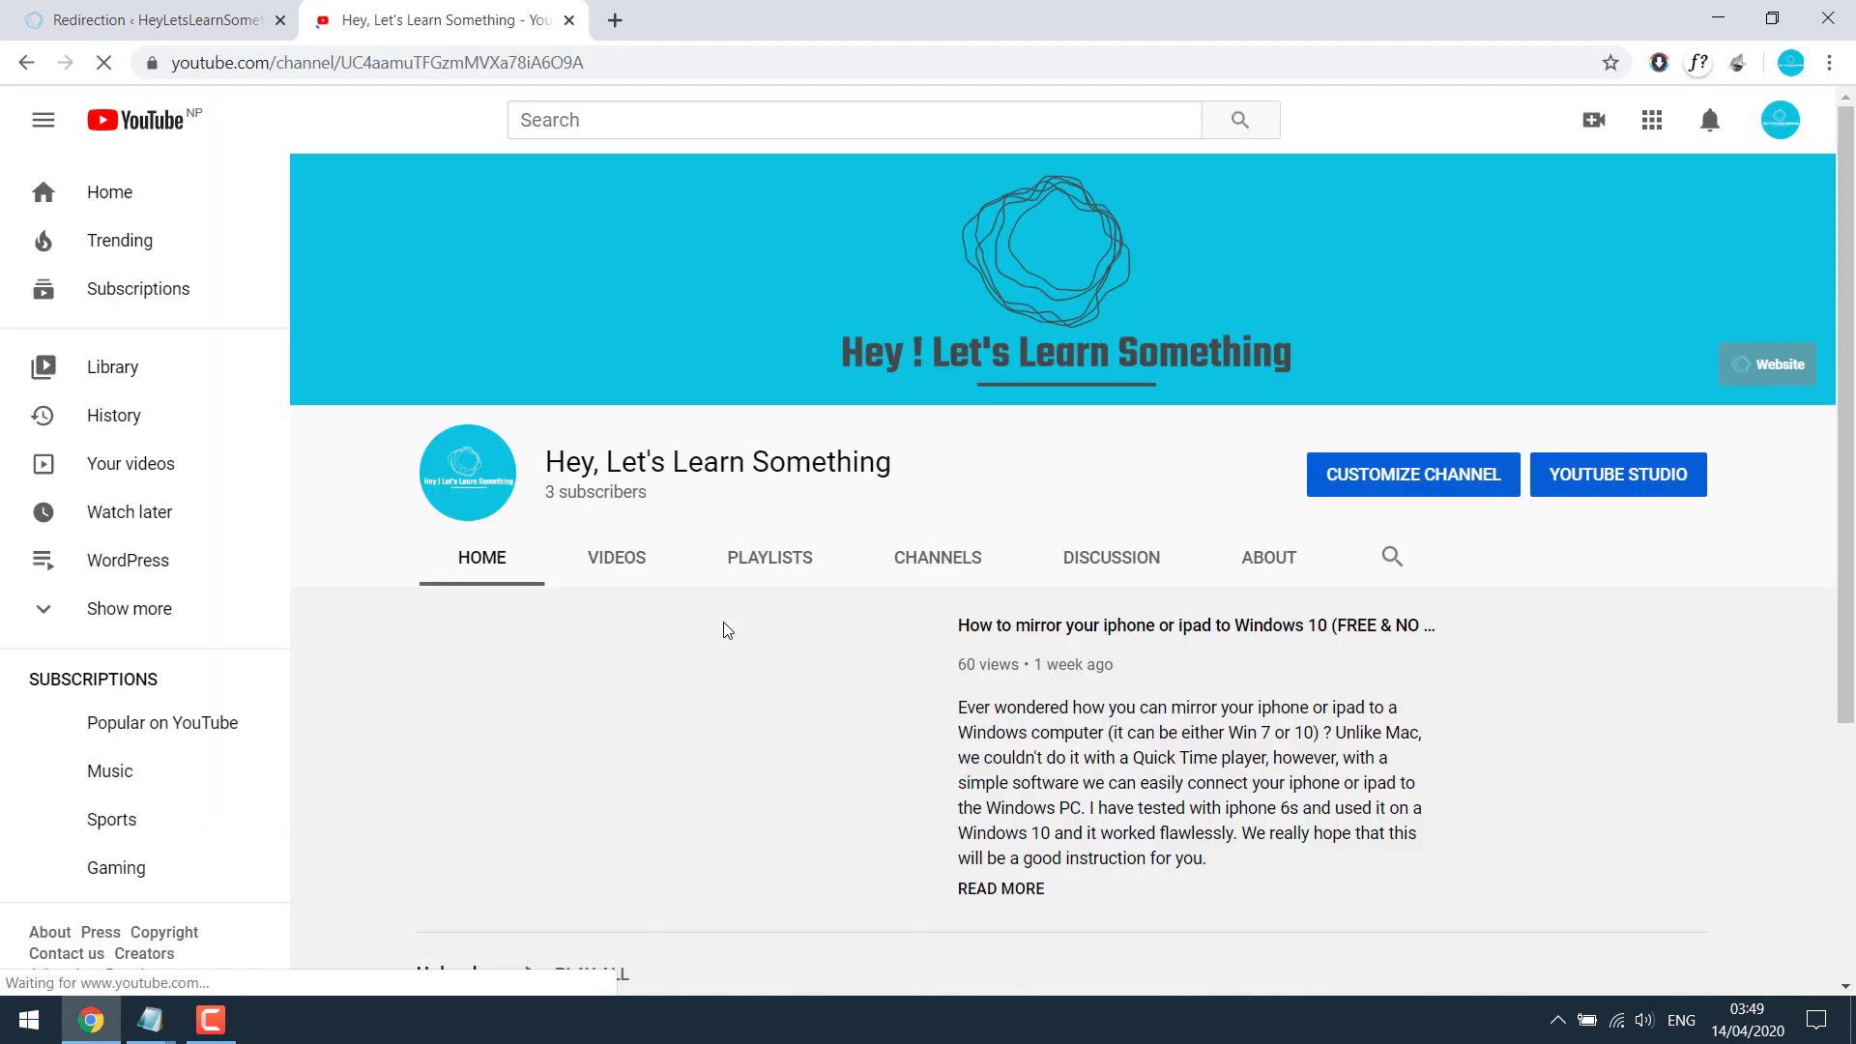
pyautogui.scroll(-3, 727, 631)
pyautogui.scroll(3, 725, 626)
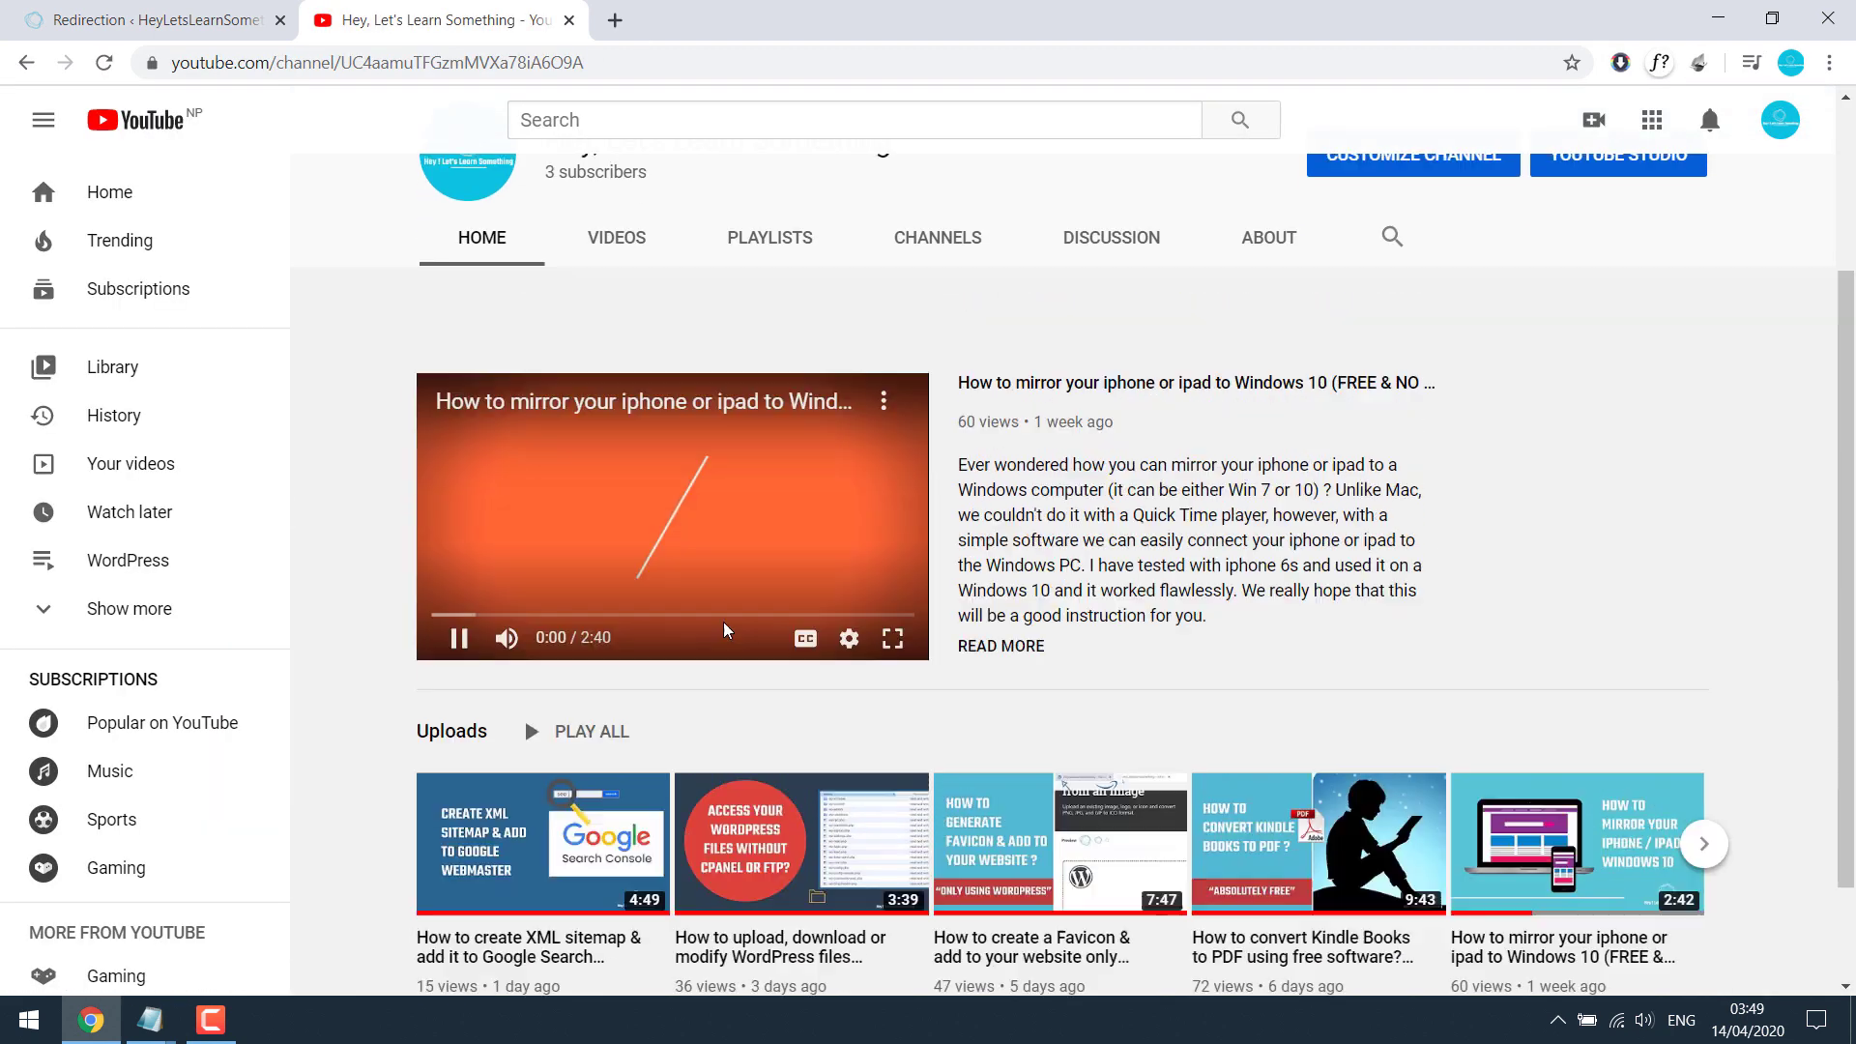
# Step: Retest /youtube in a private window, then close that window and the YouTube tab
pyautogui.hotkey('ctrl', 'shift', 'n')
pyautogui.write('he')
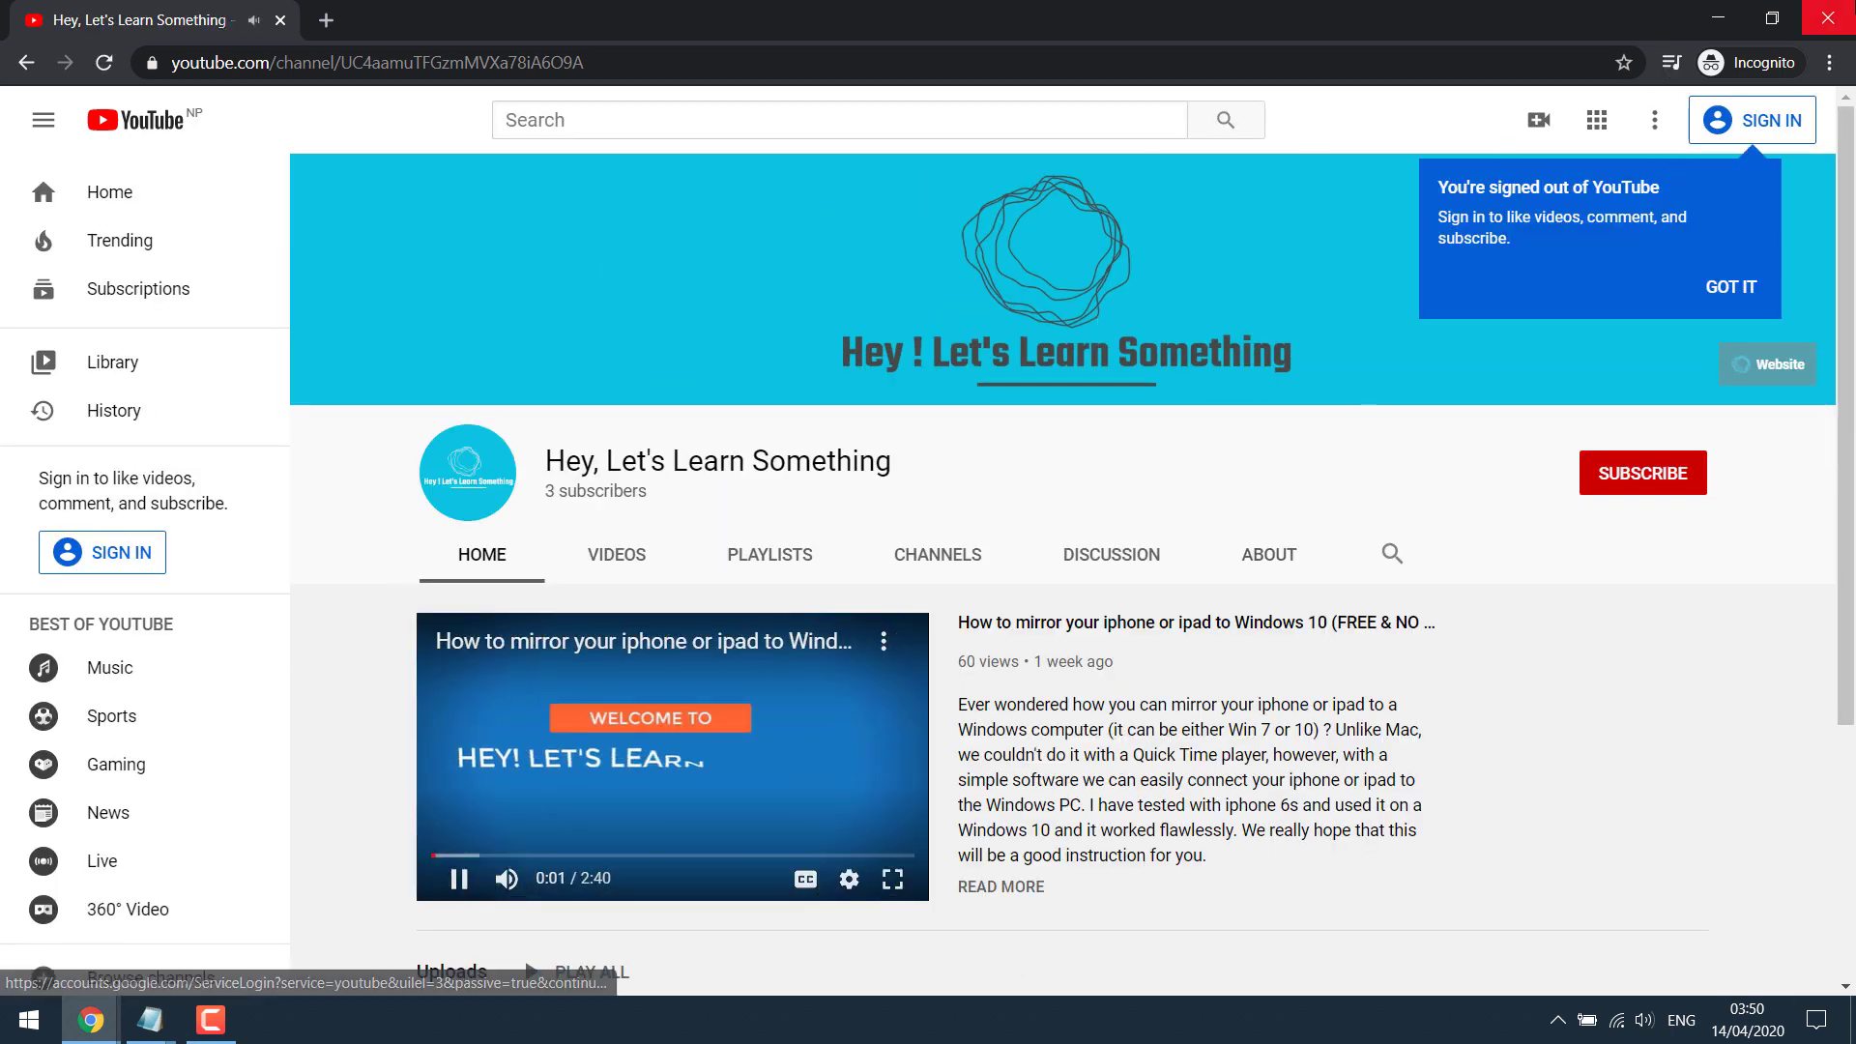
pyautogui.click(1826, 17)
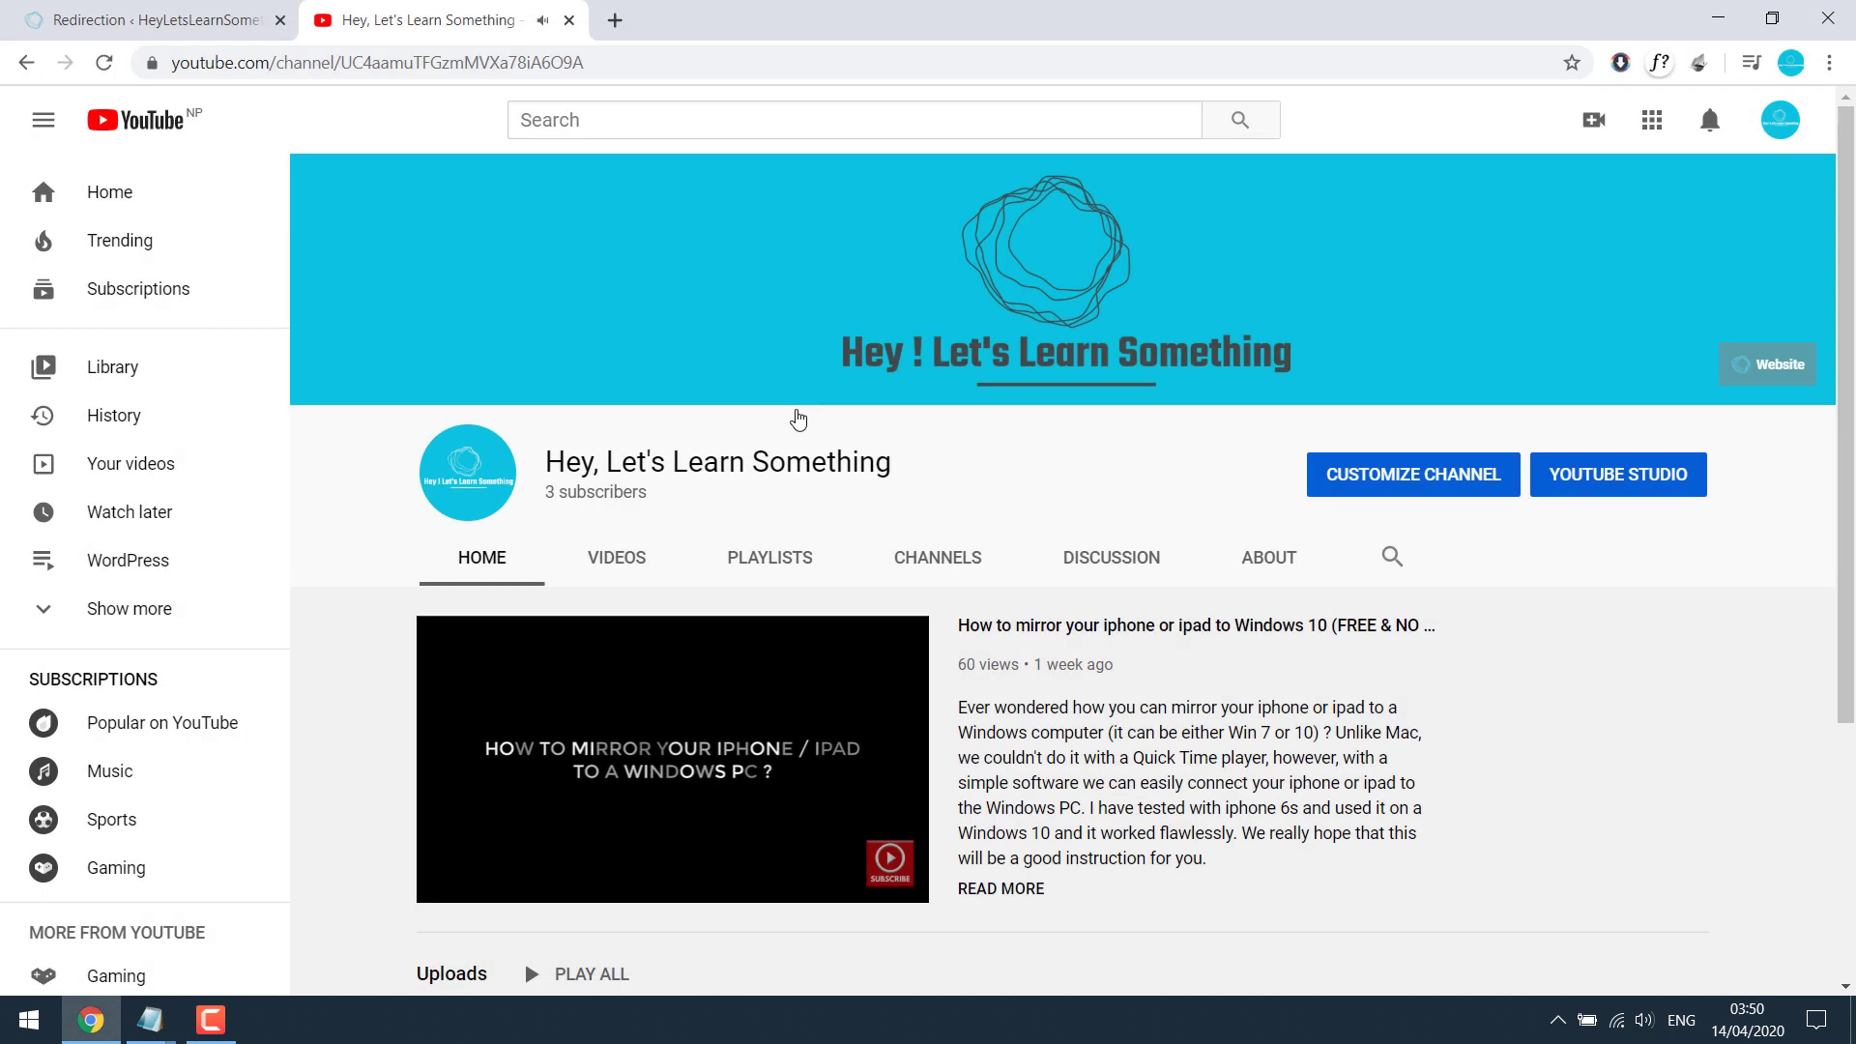
pyautogui.click(569, 20)
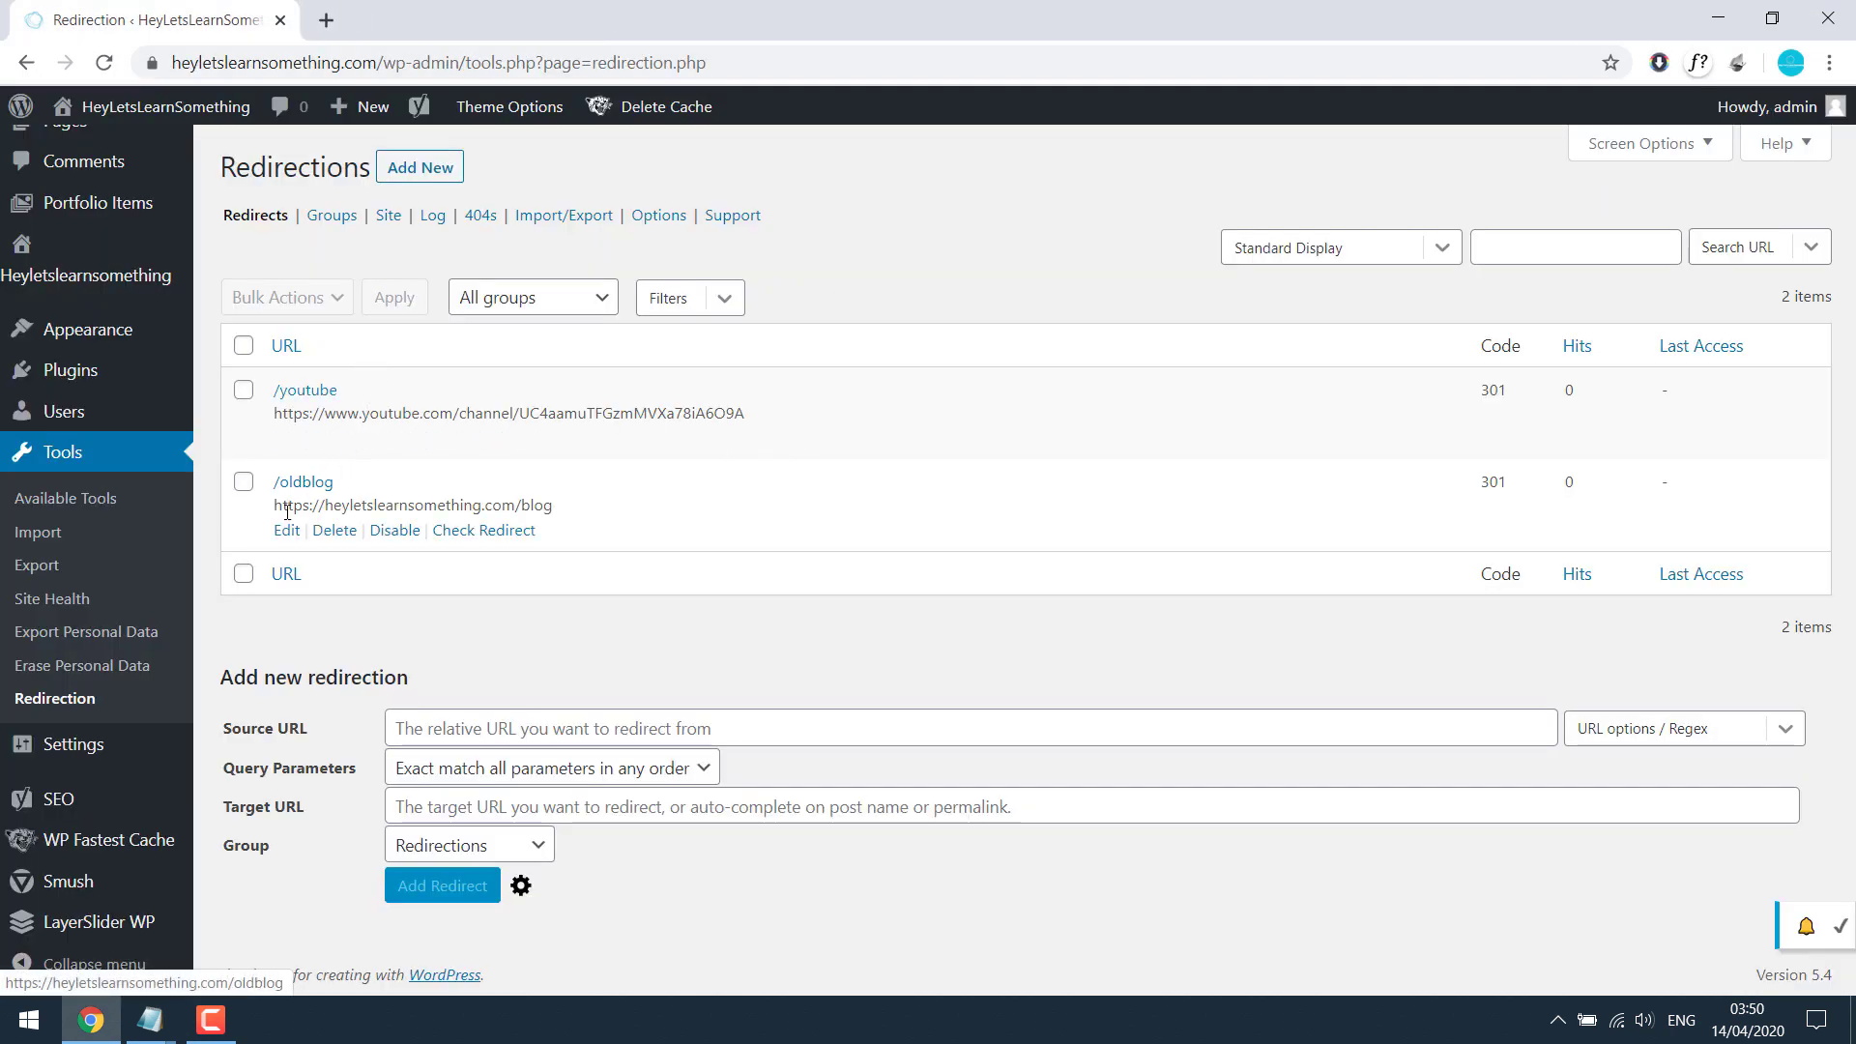
# Step: Bulk-delete both redirects from the Redirections list and reload the page
pyautogui.click(244, 345)
pyautogui.click(298, 298)
pyautogui.click(307, 350)
pyautogui.click(394, 298)
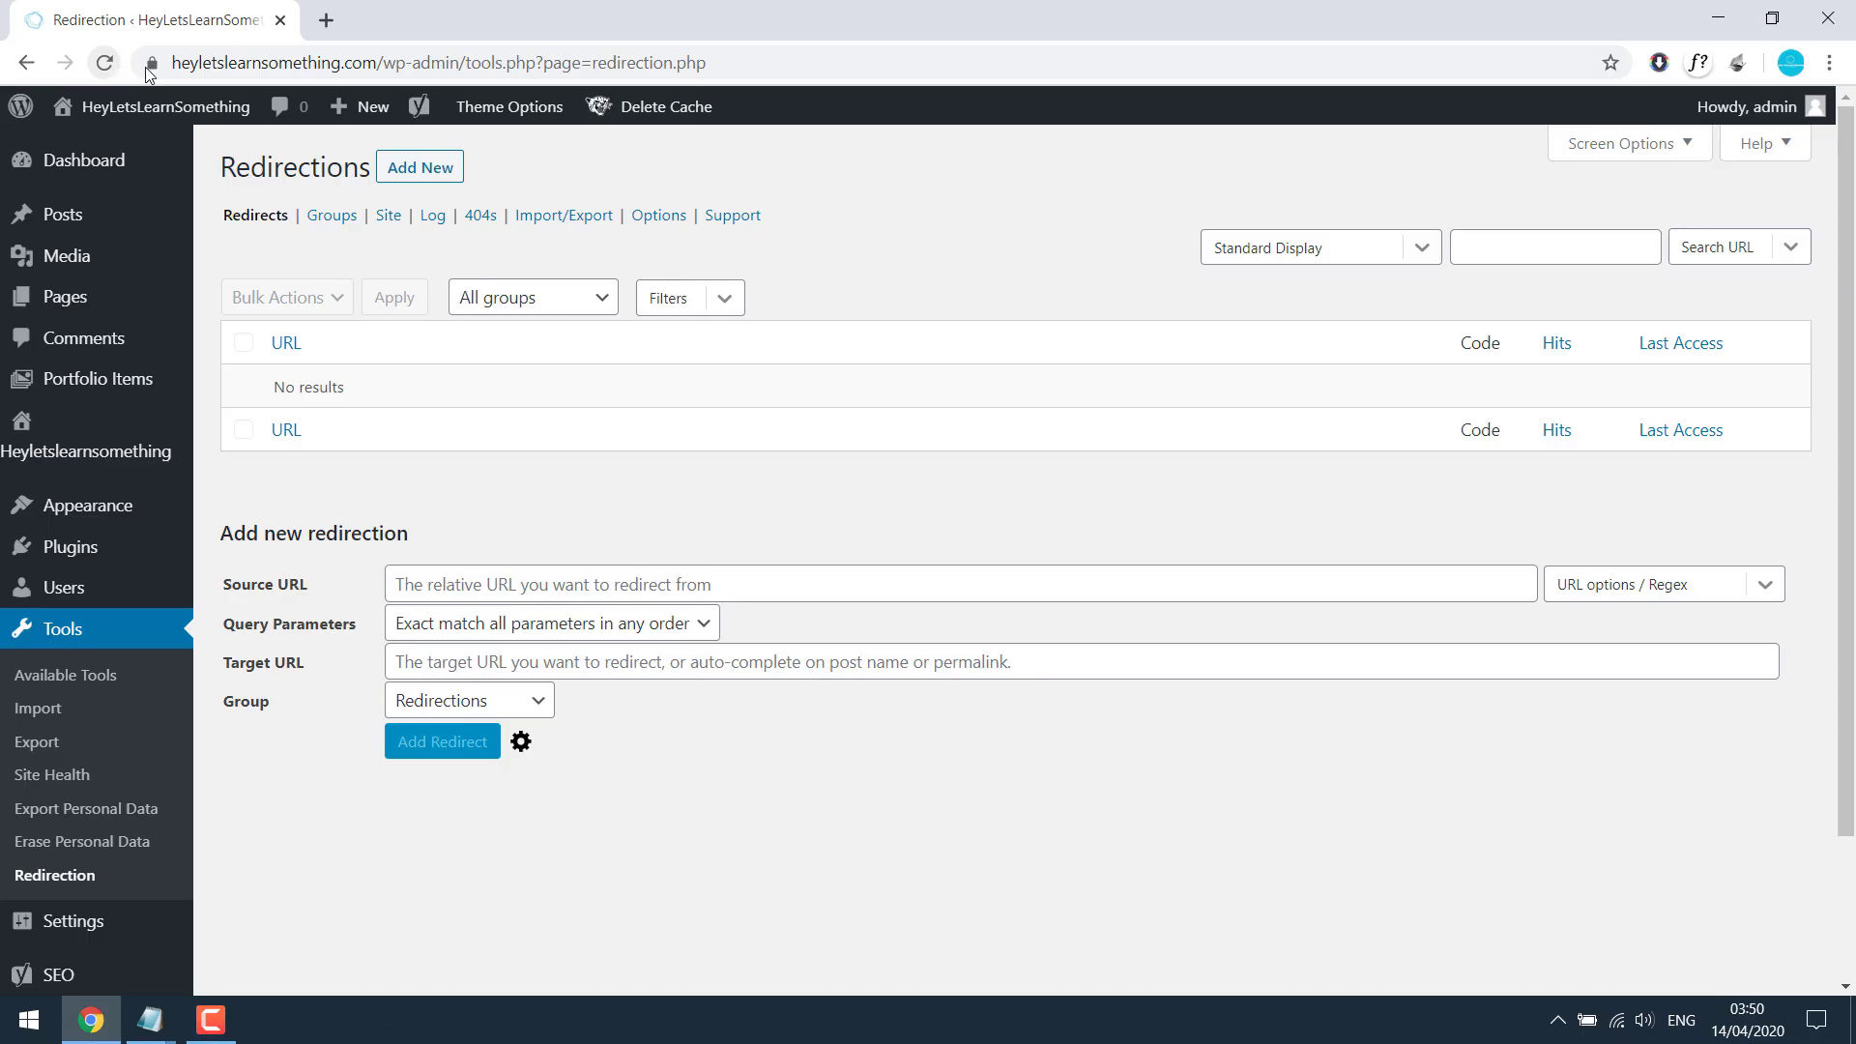
pyautogui.click(104, 62)
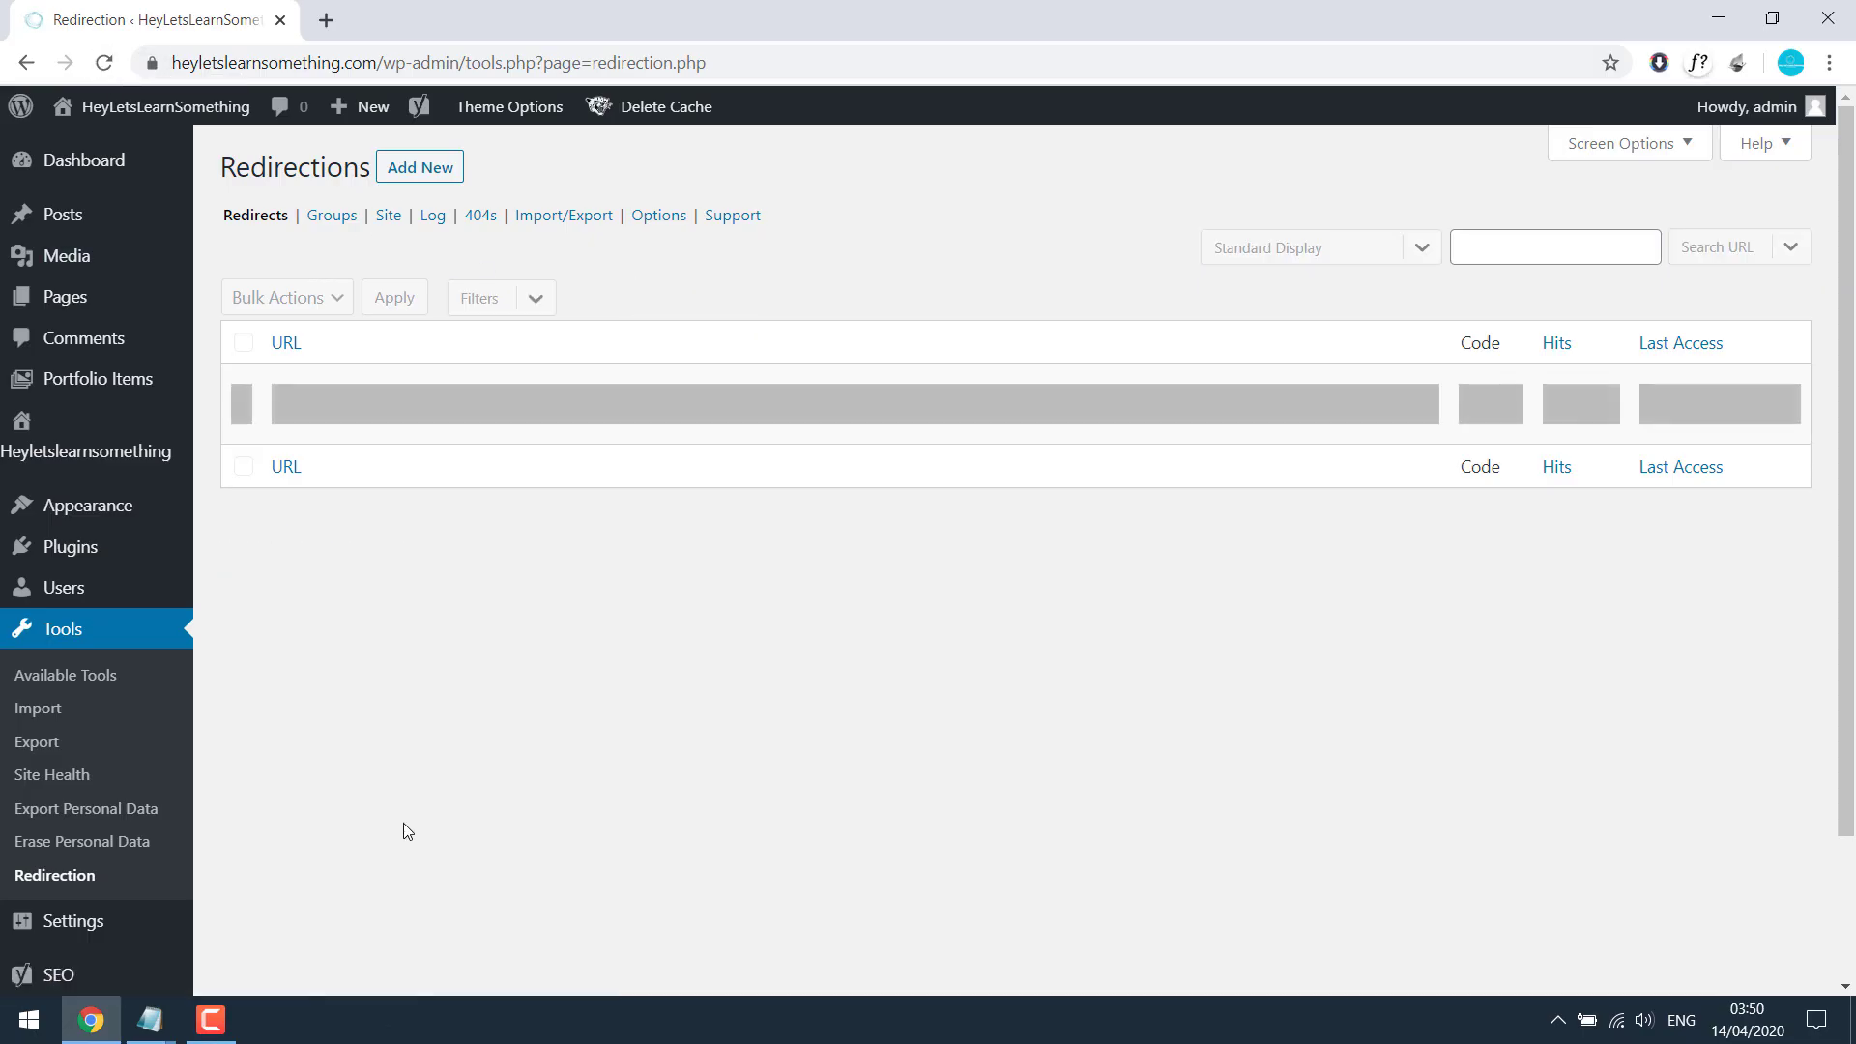
# Step: Create a new page titled 'Test page' with body text 'This is a test page you will be redirected shortly :'
pyautogui.moveTo(117, 302)
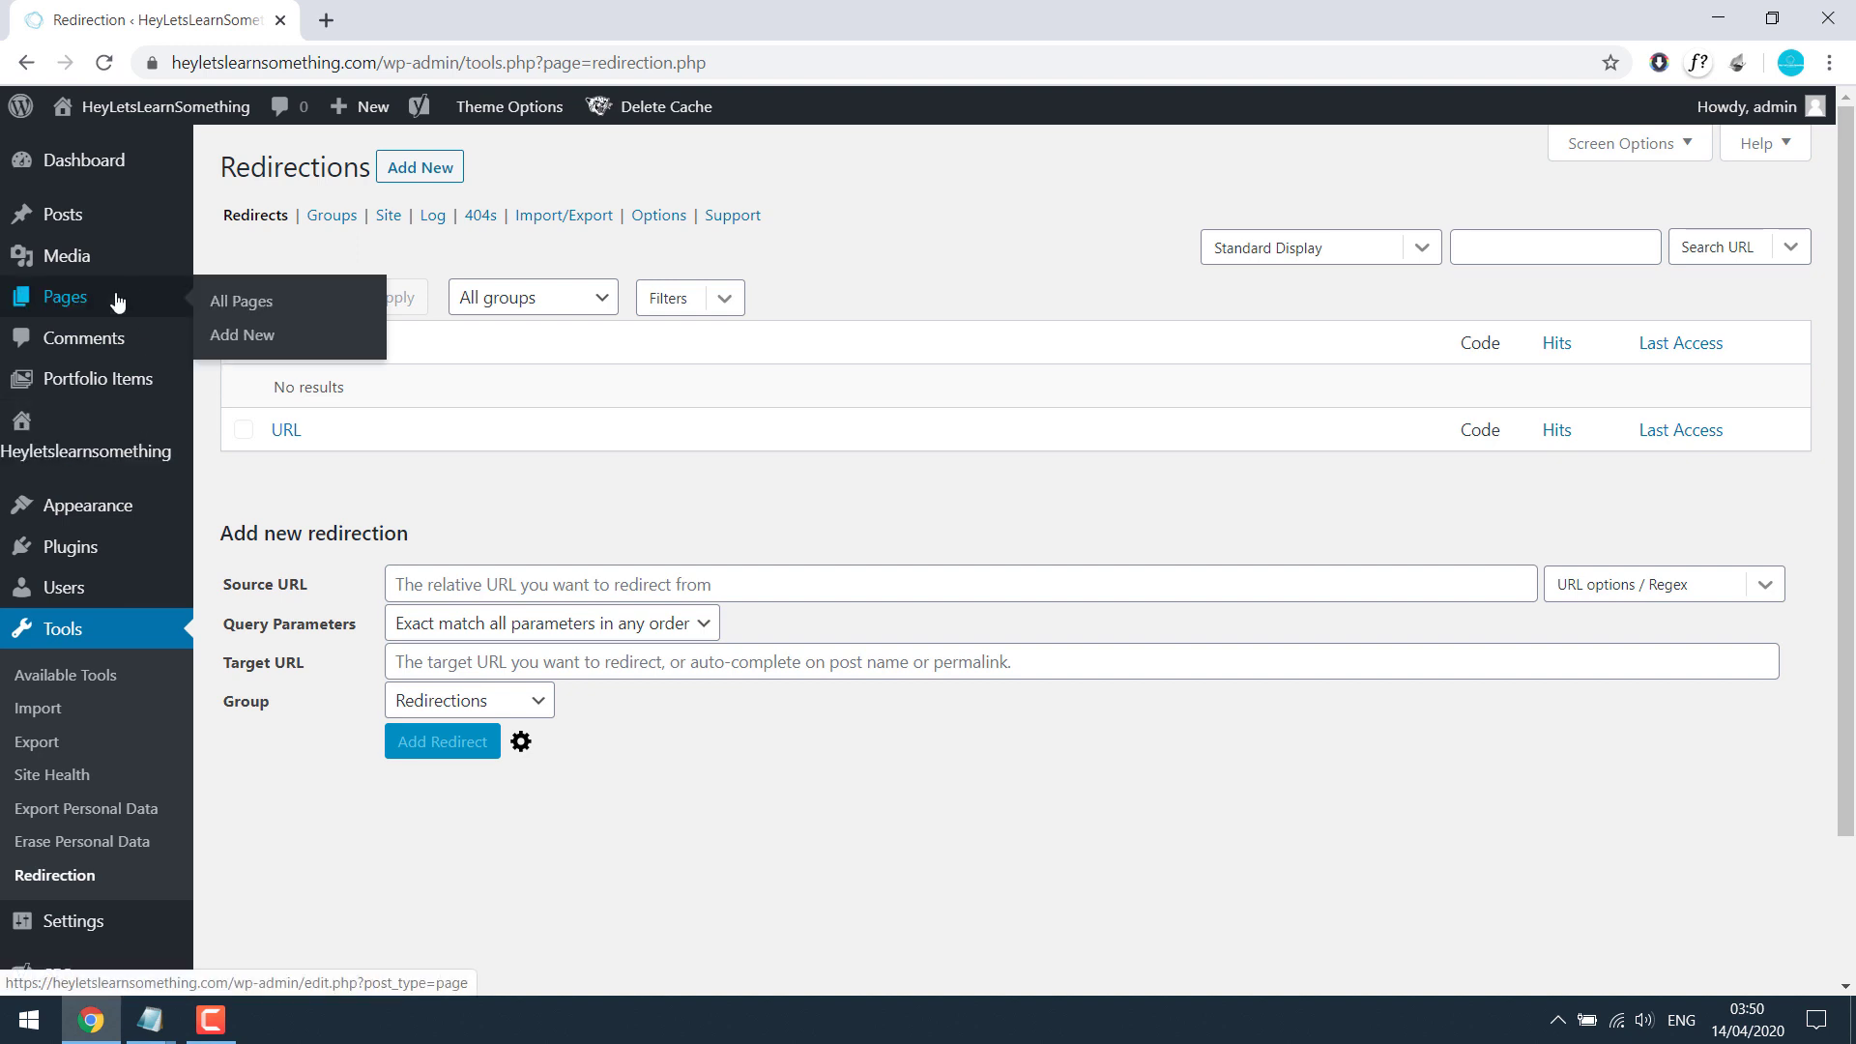
pyautogui.click(234, 336)
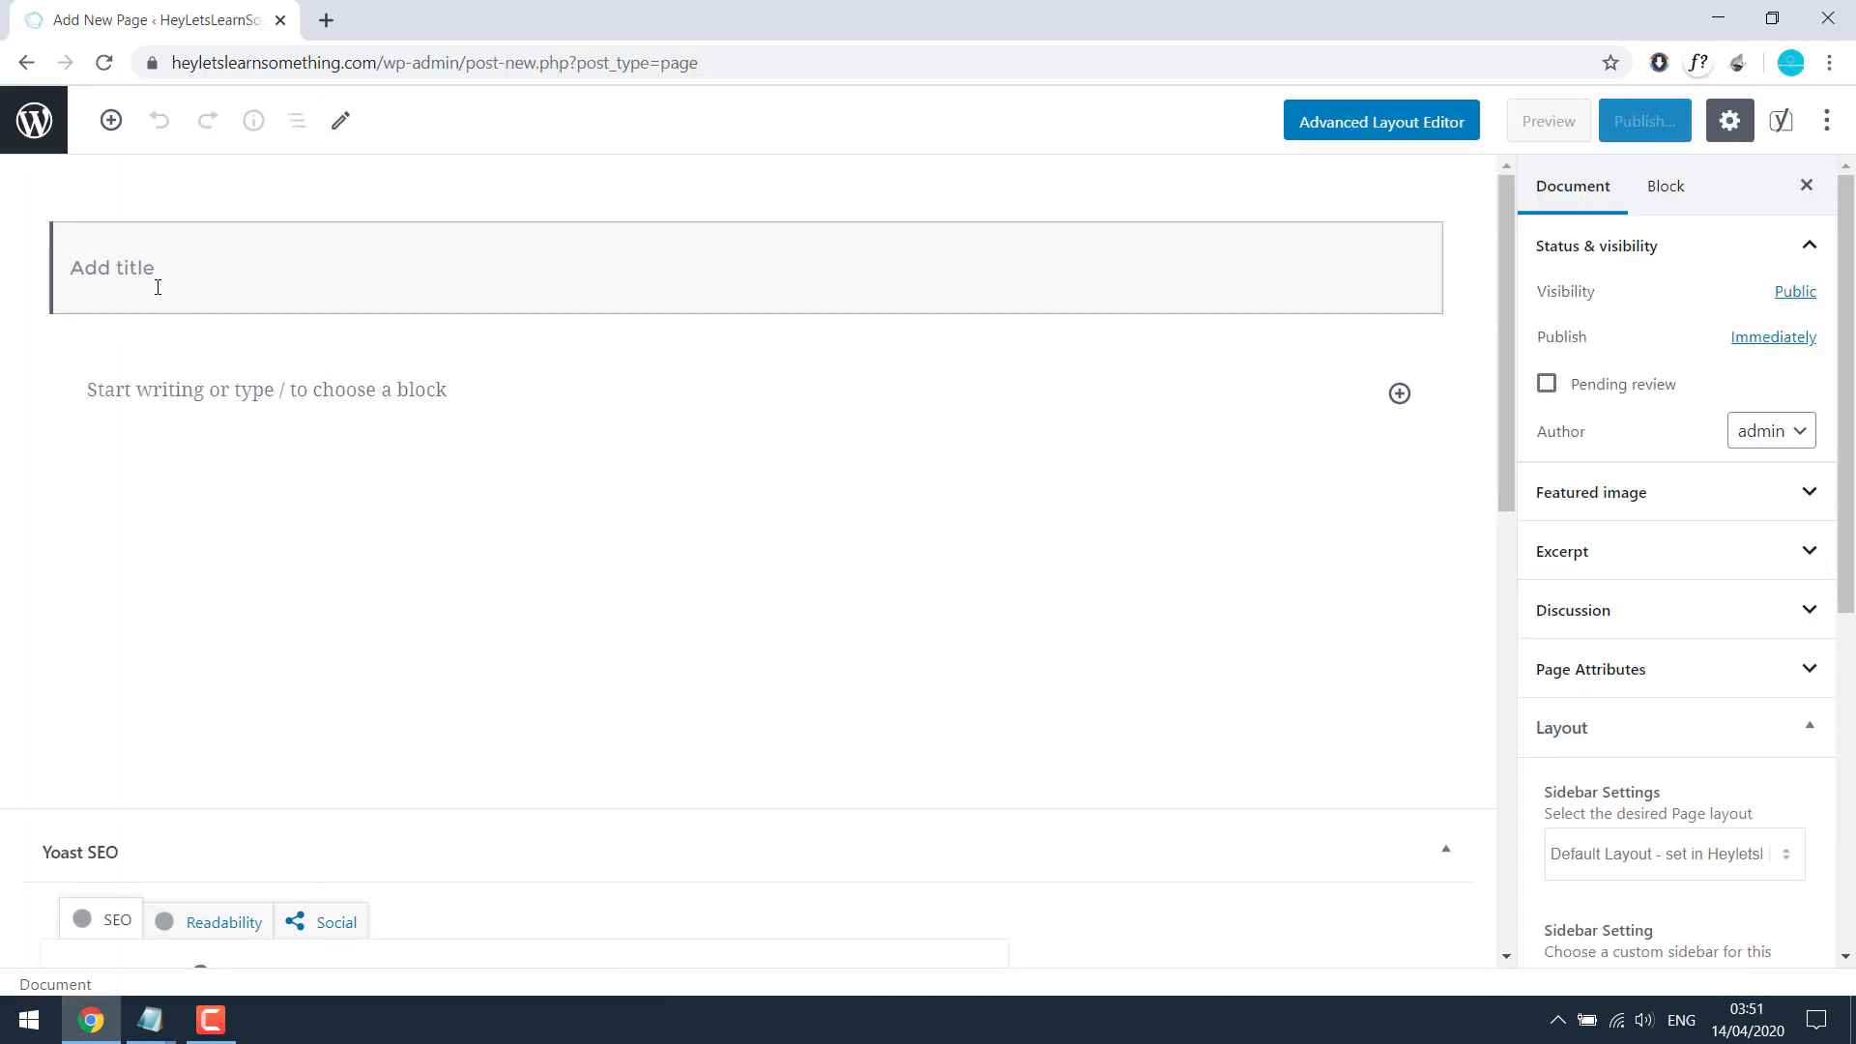
pyautogui.write('Test page')
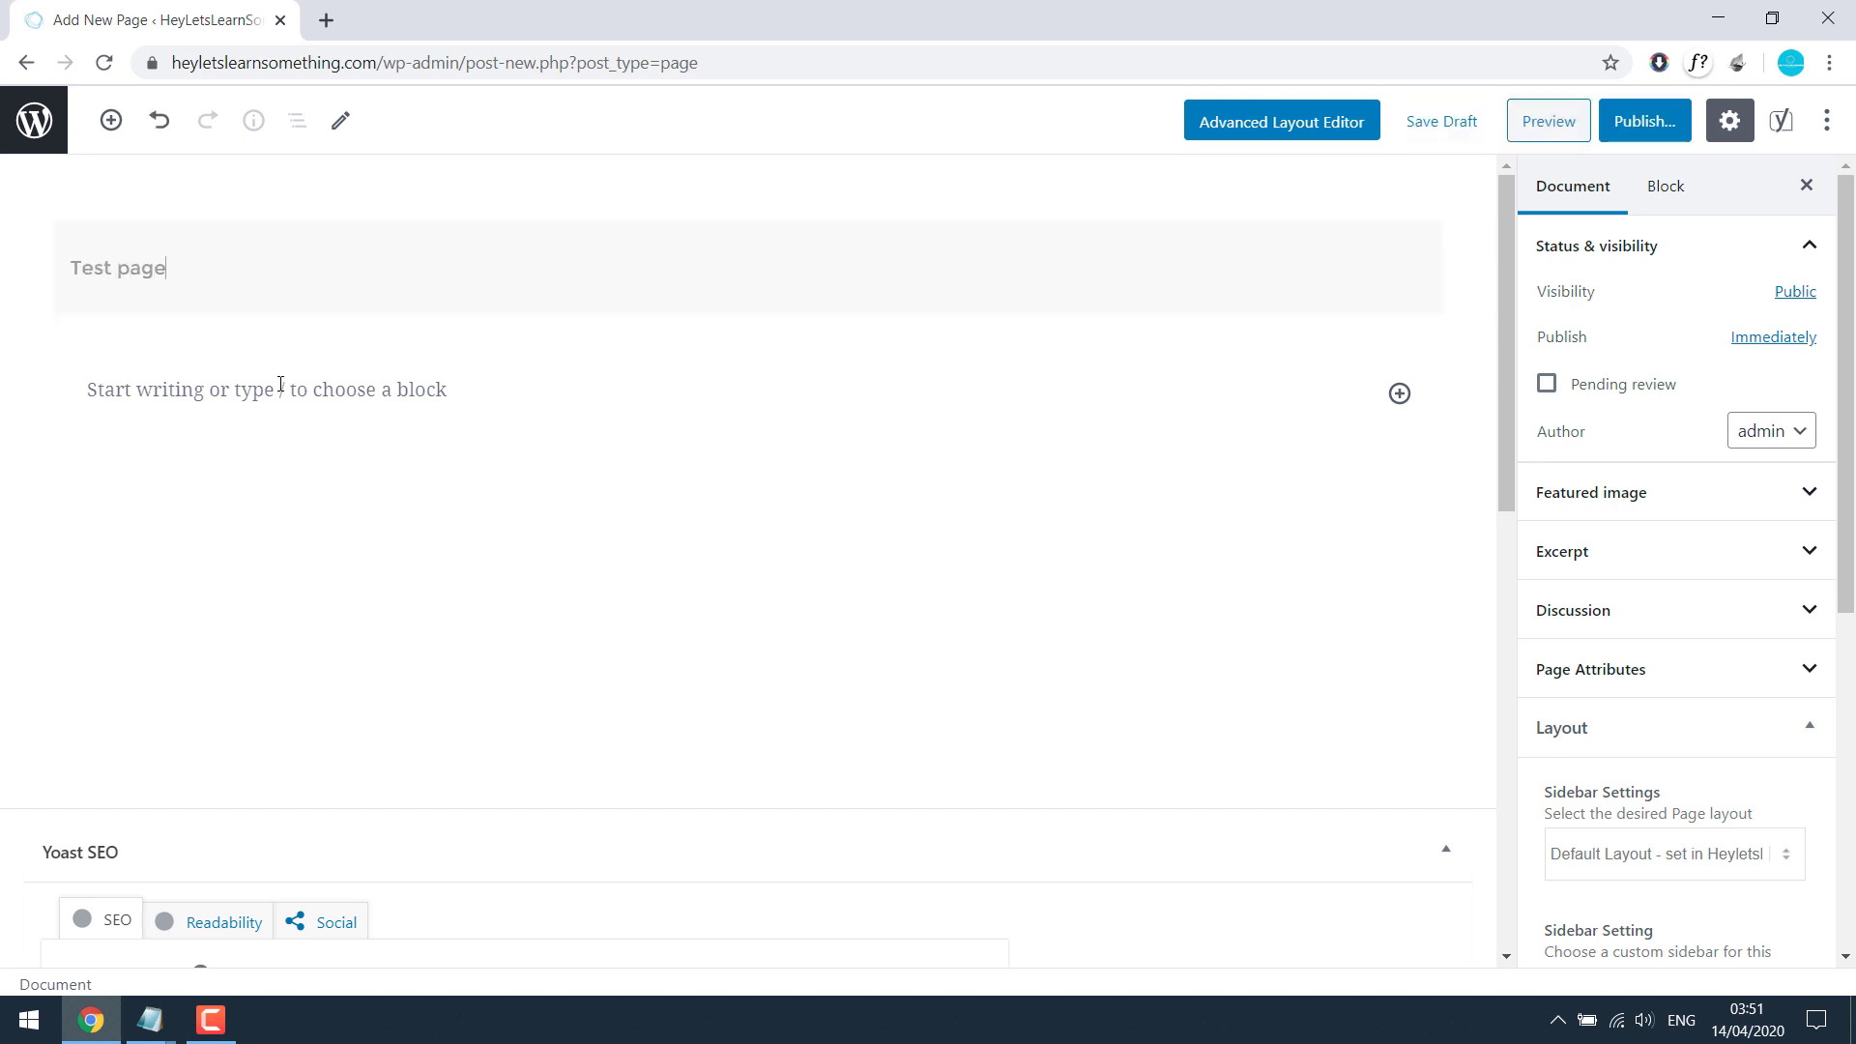
pyautogui.click(280, 384)
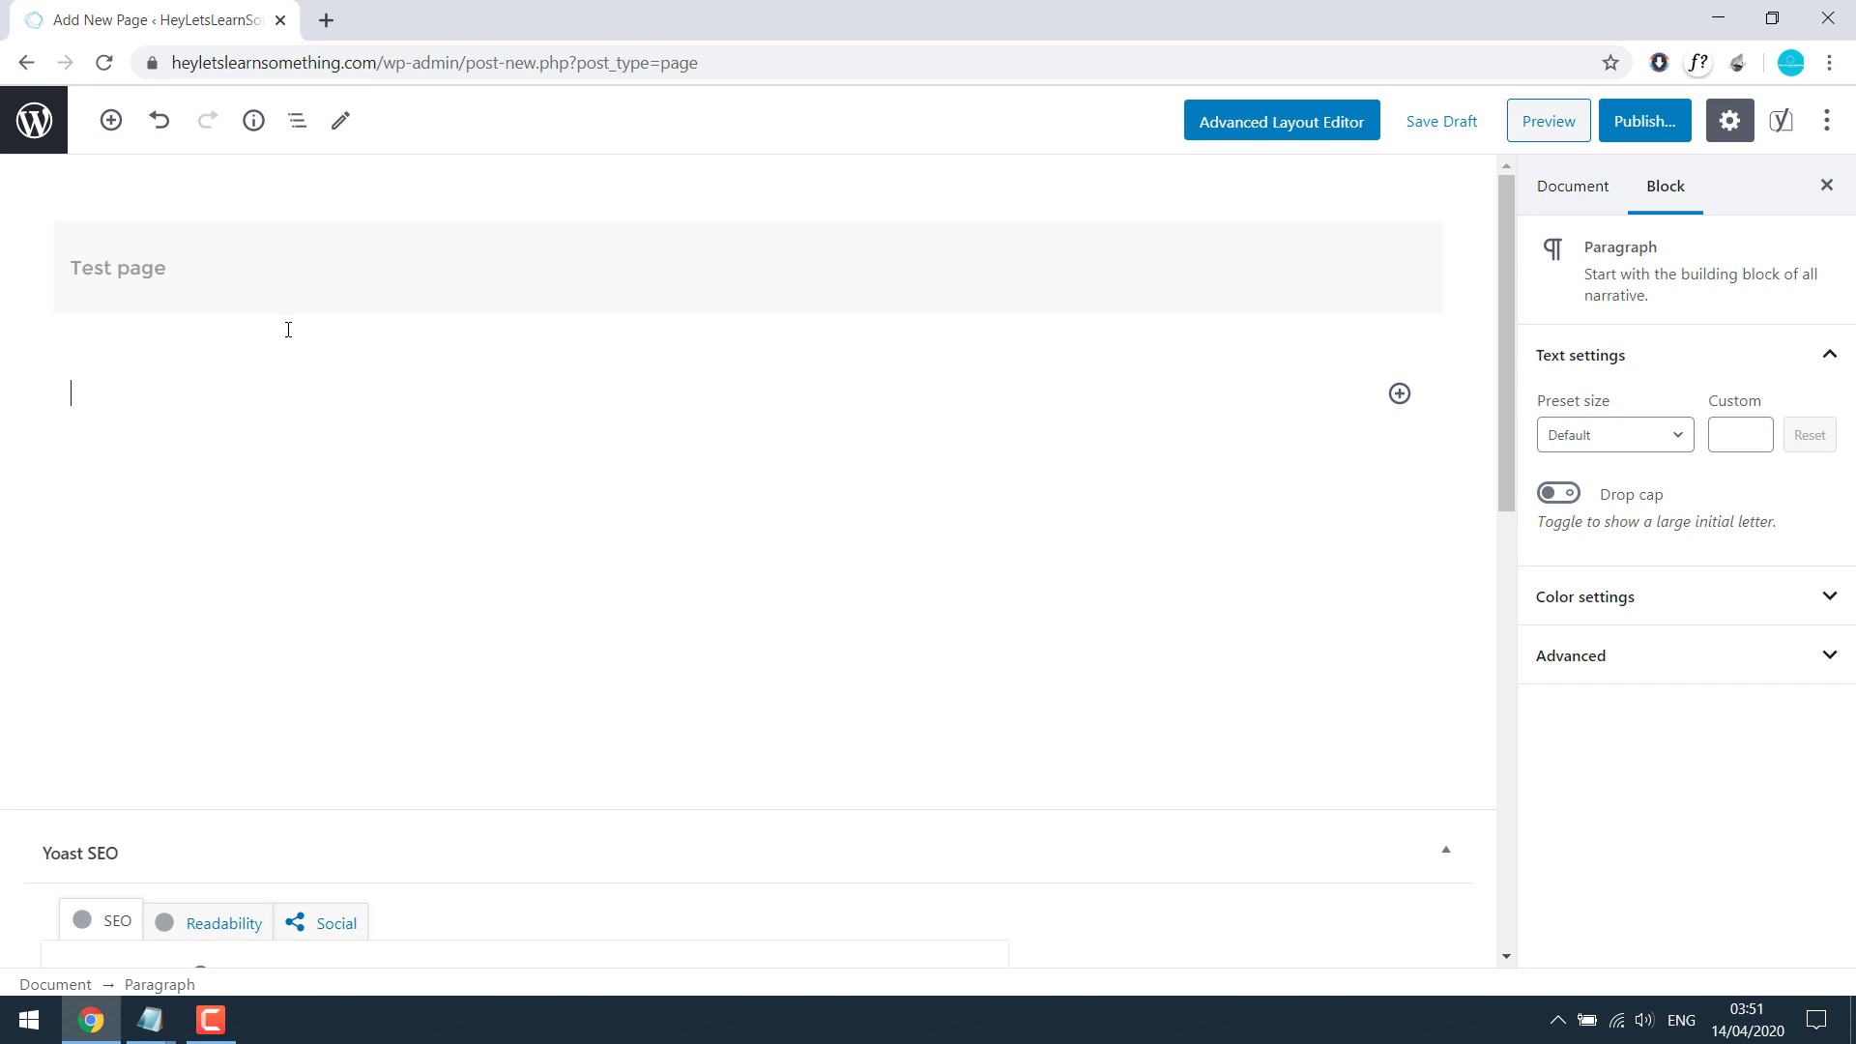
pyautogui.write('Thi s is a test page you will')
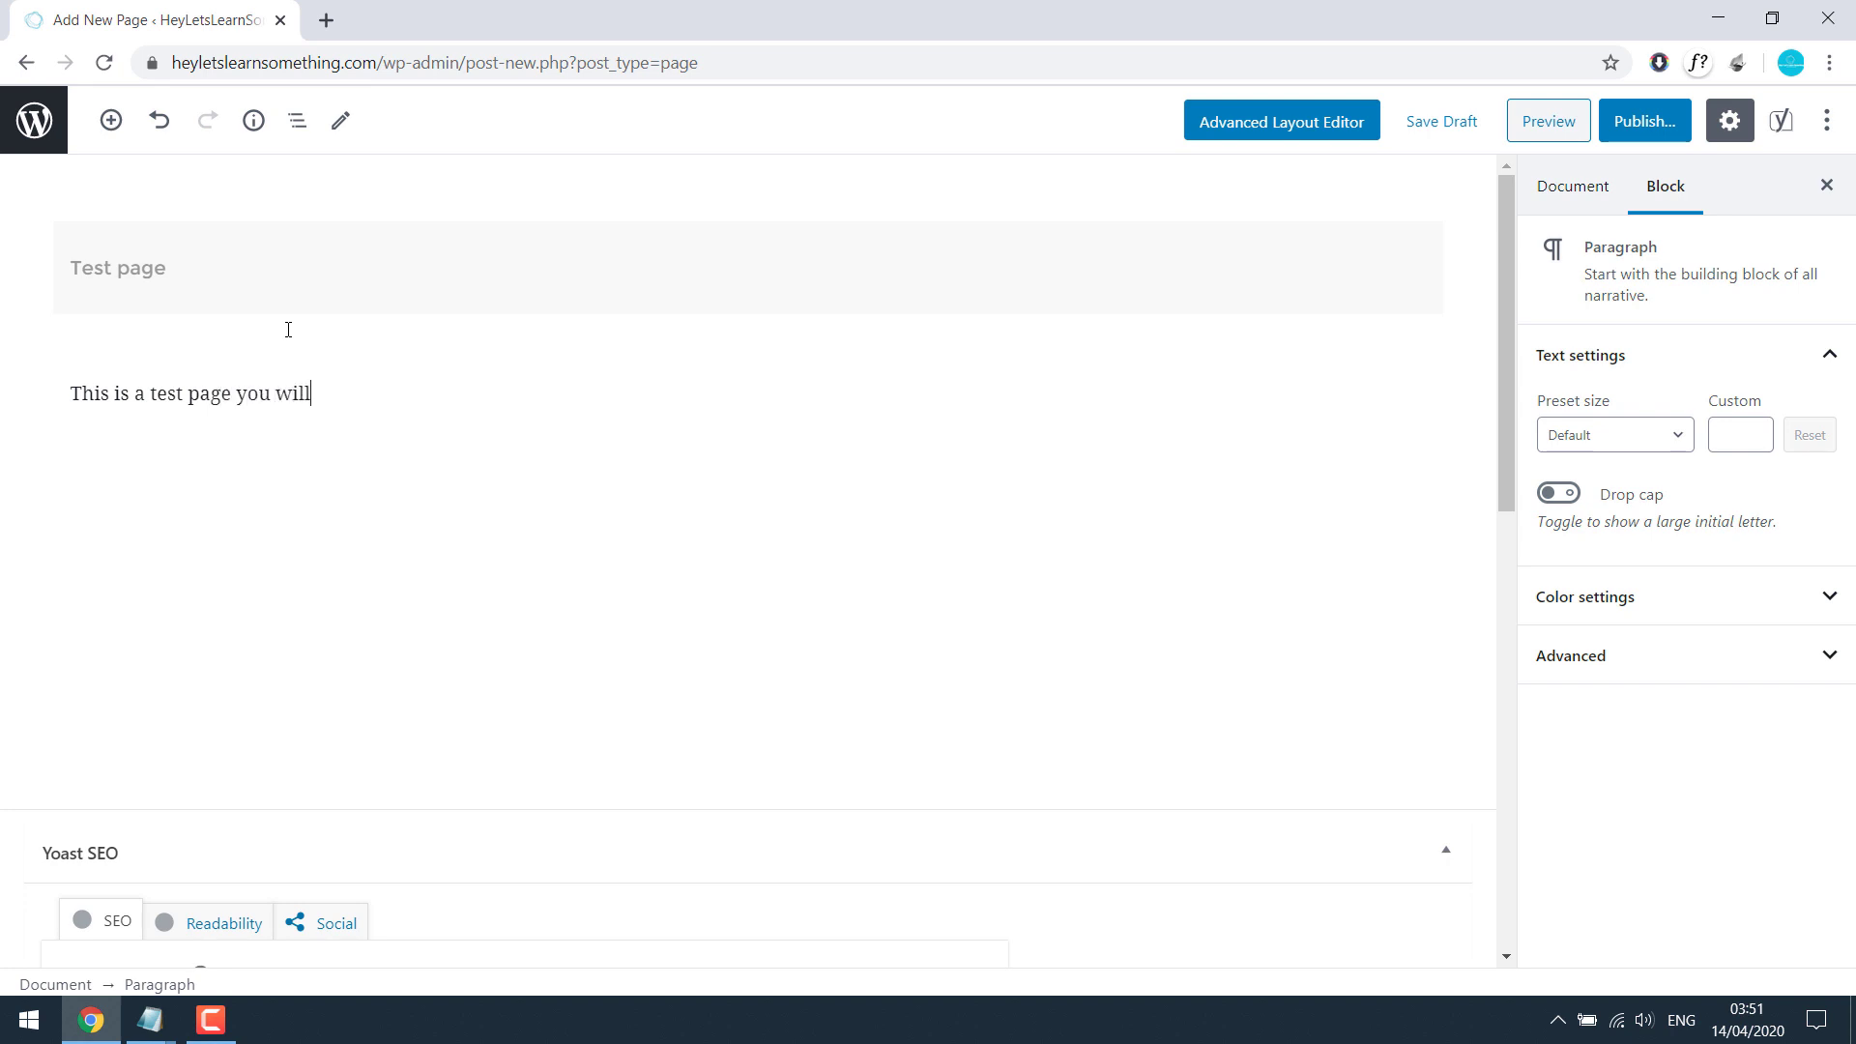
pyautogui.write(' be redirected shortly :')
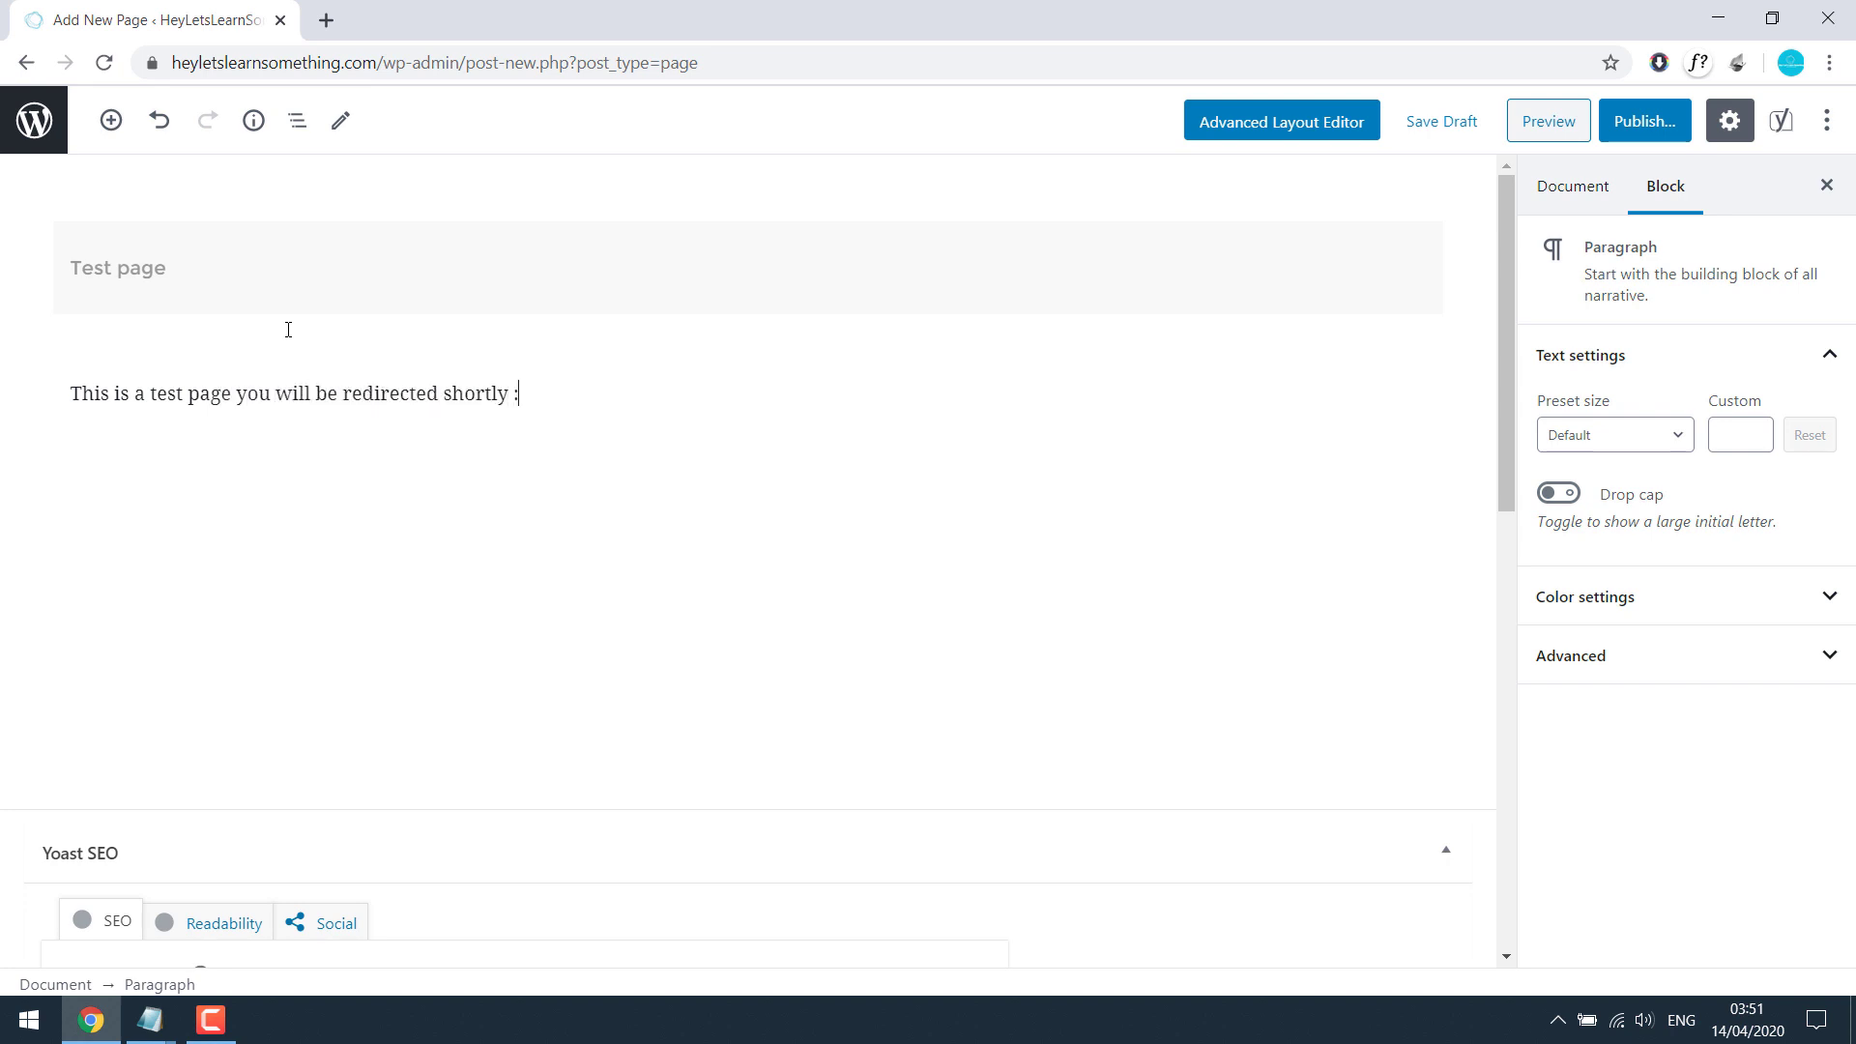
pyautogui.click(351, 259)
# Step: Insert a Shortcode block below the paragraph
pyautogui.click(400, 395)
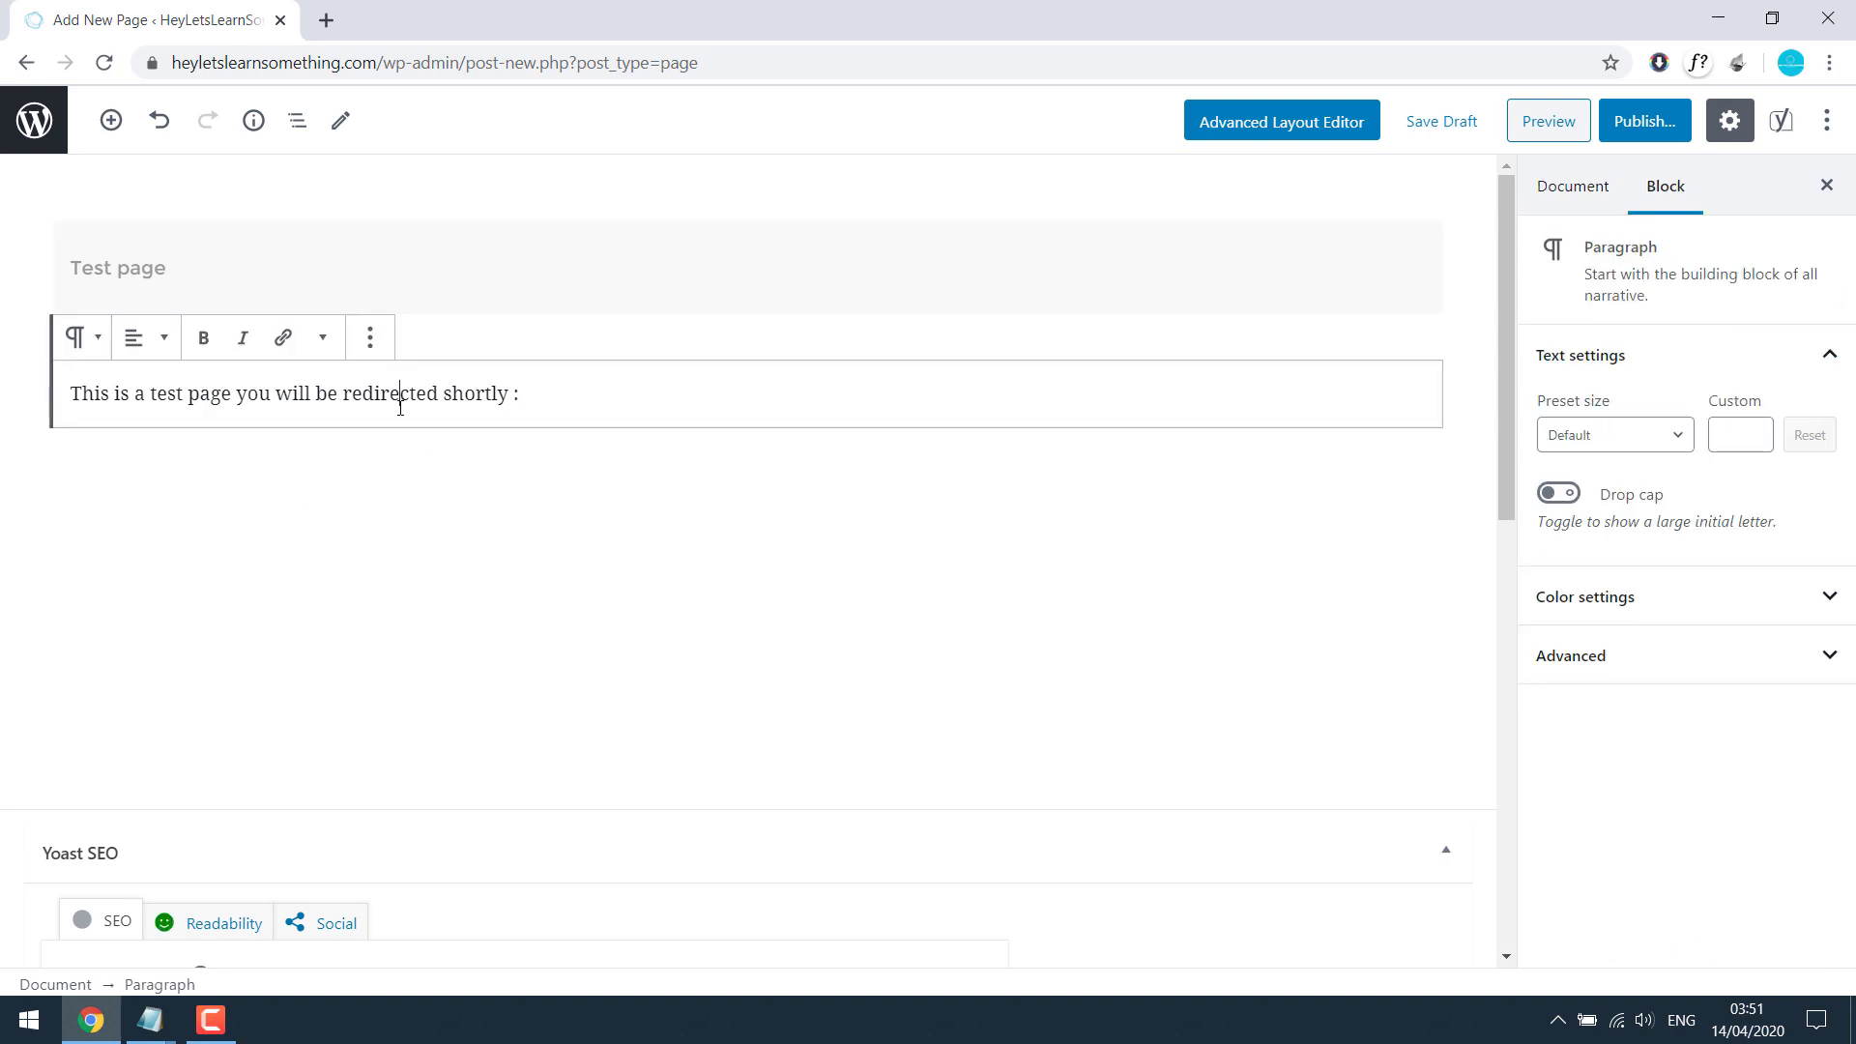
pyautogui.click(370, 338)
pyautogui.click(111, 120)
pyautogui.click(445, 379)
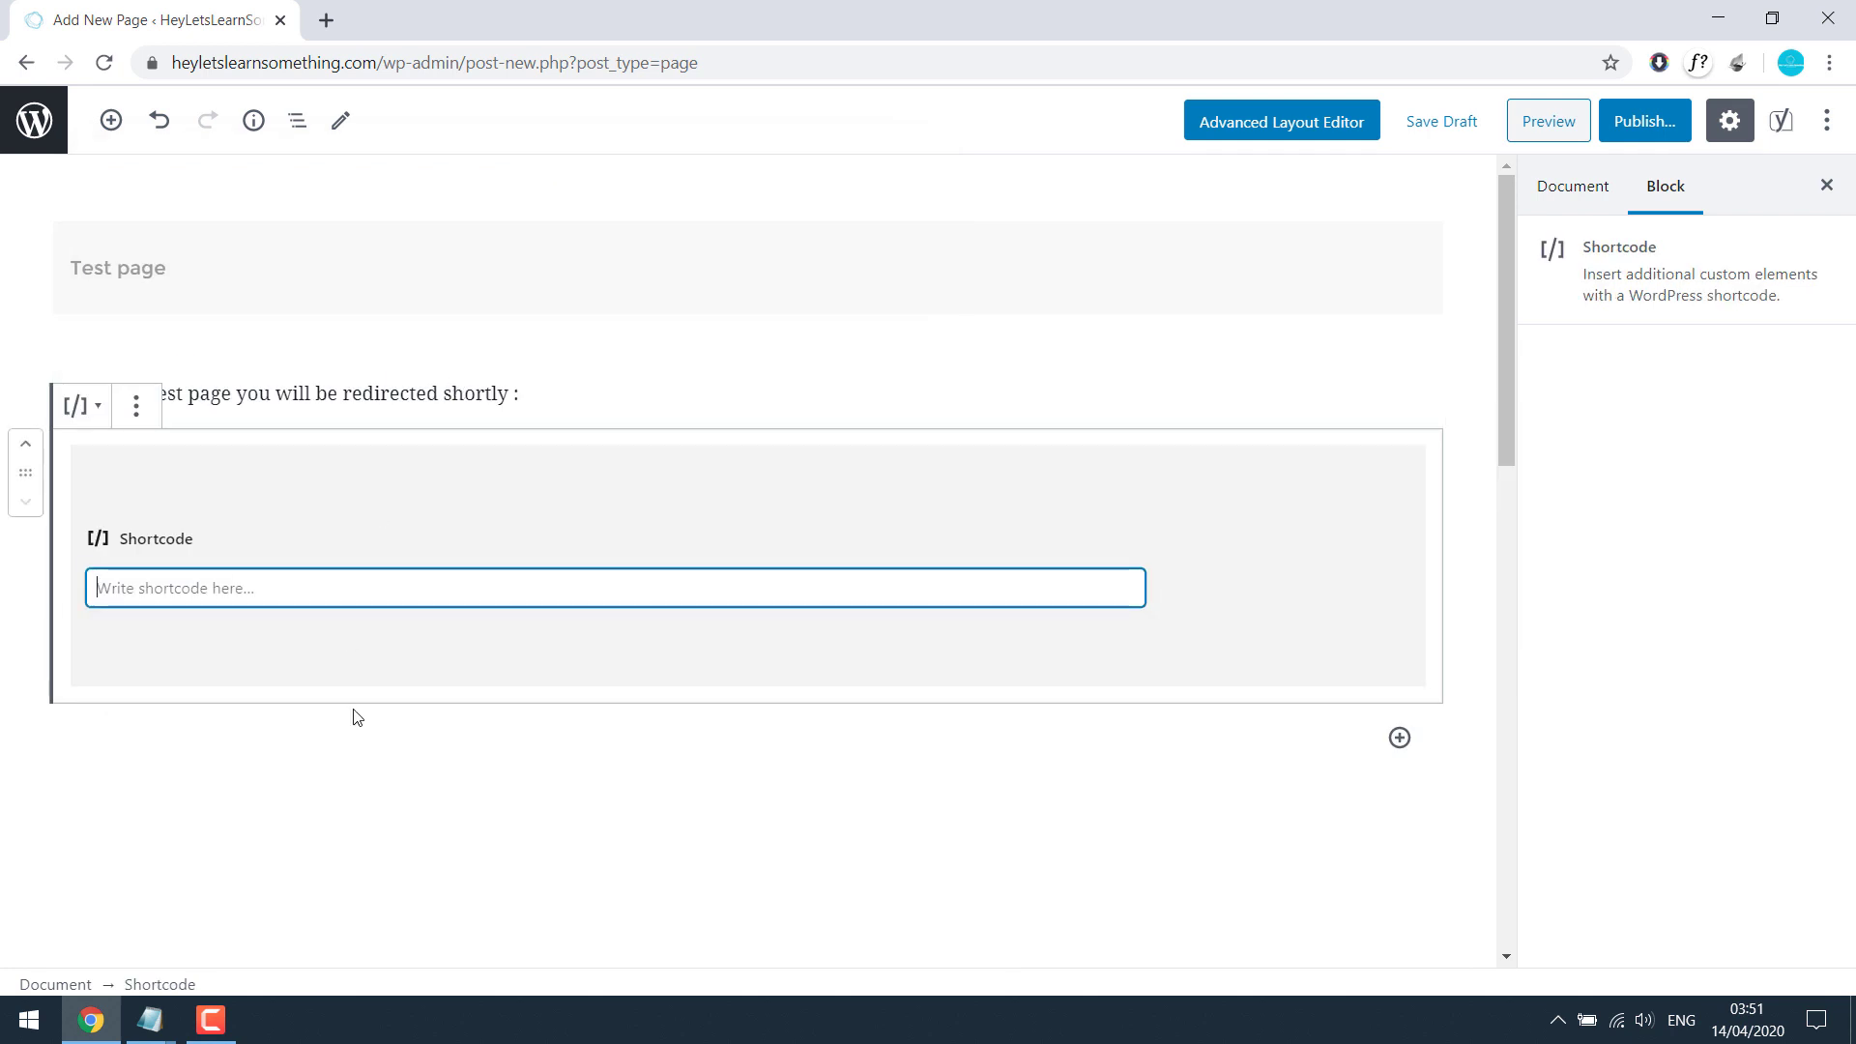
# Step: Paste the meta-refresh tag pointing to the YouTube channel into the shortcode and publish the page
pyautogui.click(150, 1016)
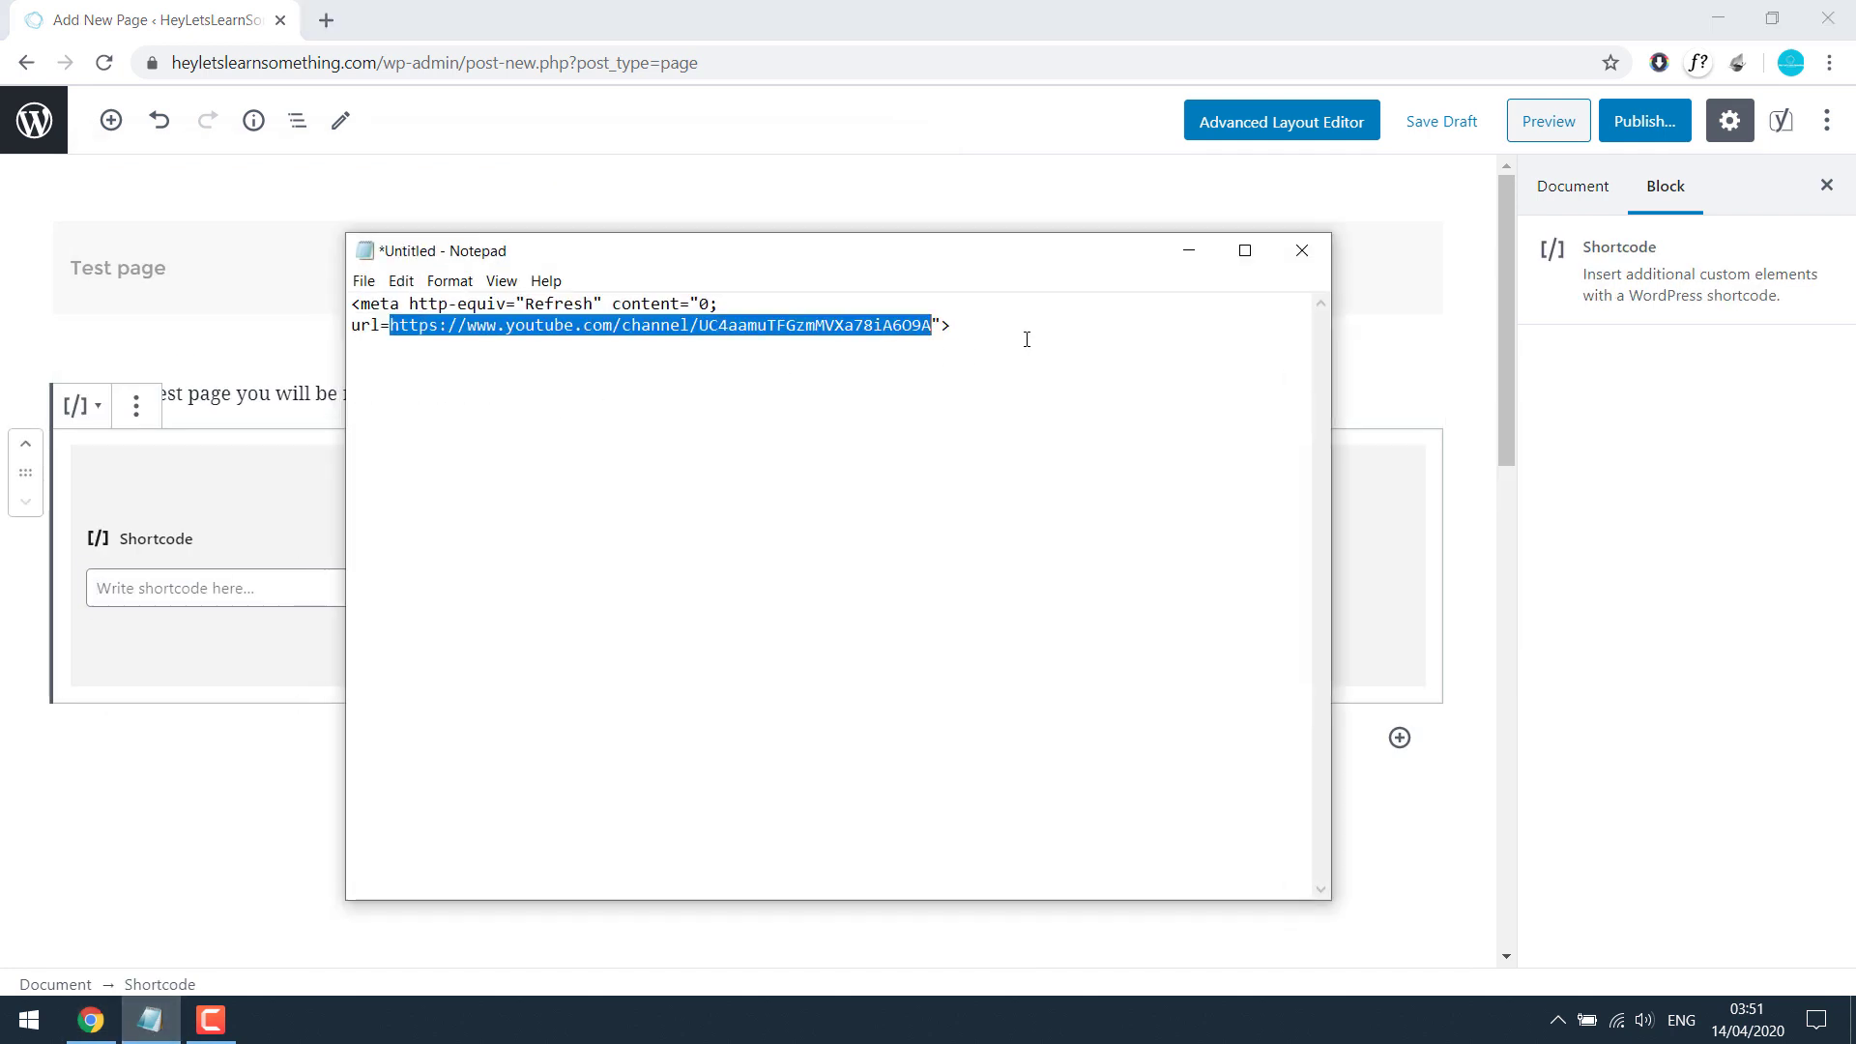
pyautogui.click(1027, 338)
pyautogui.hotkey('ctrl', 'a')
pyautogui.hotkey('ctrl', 'c')
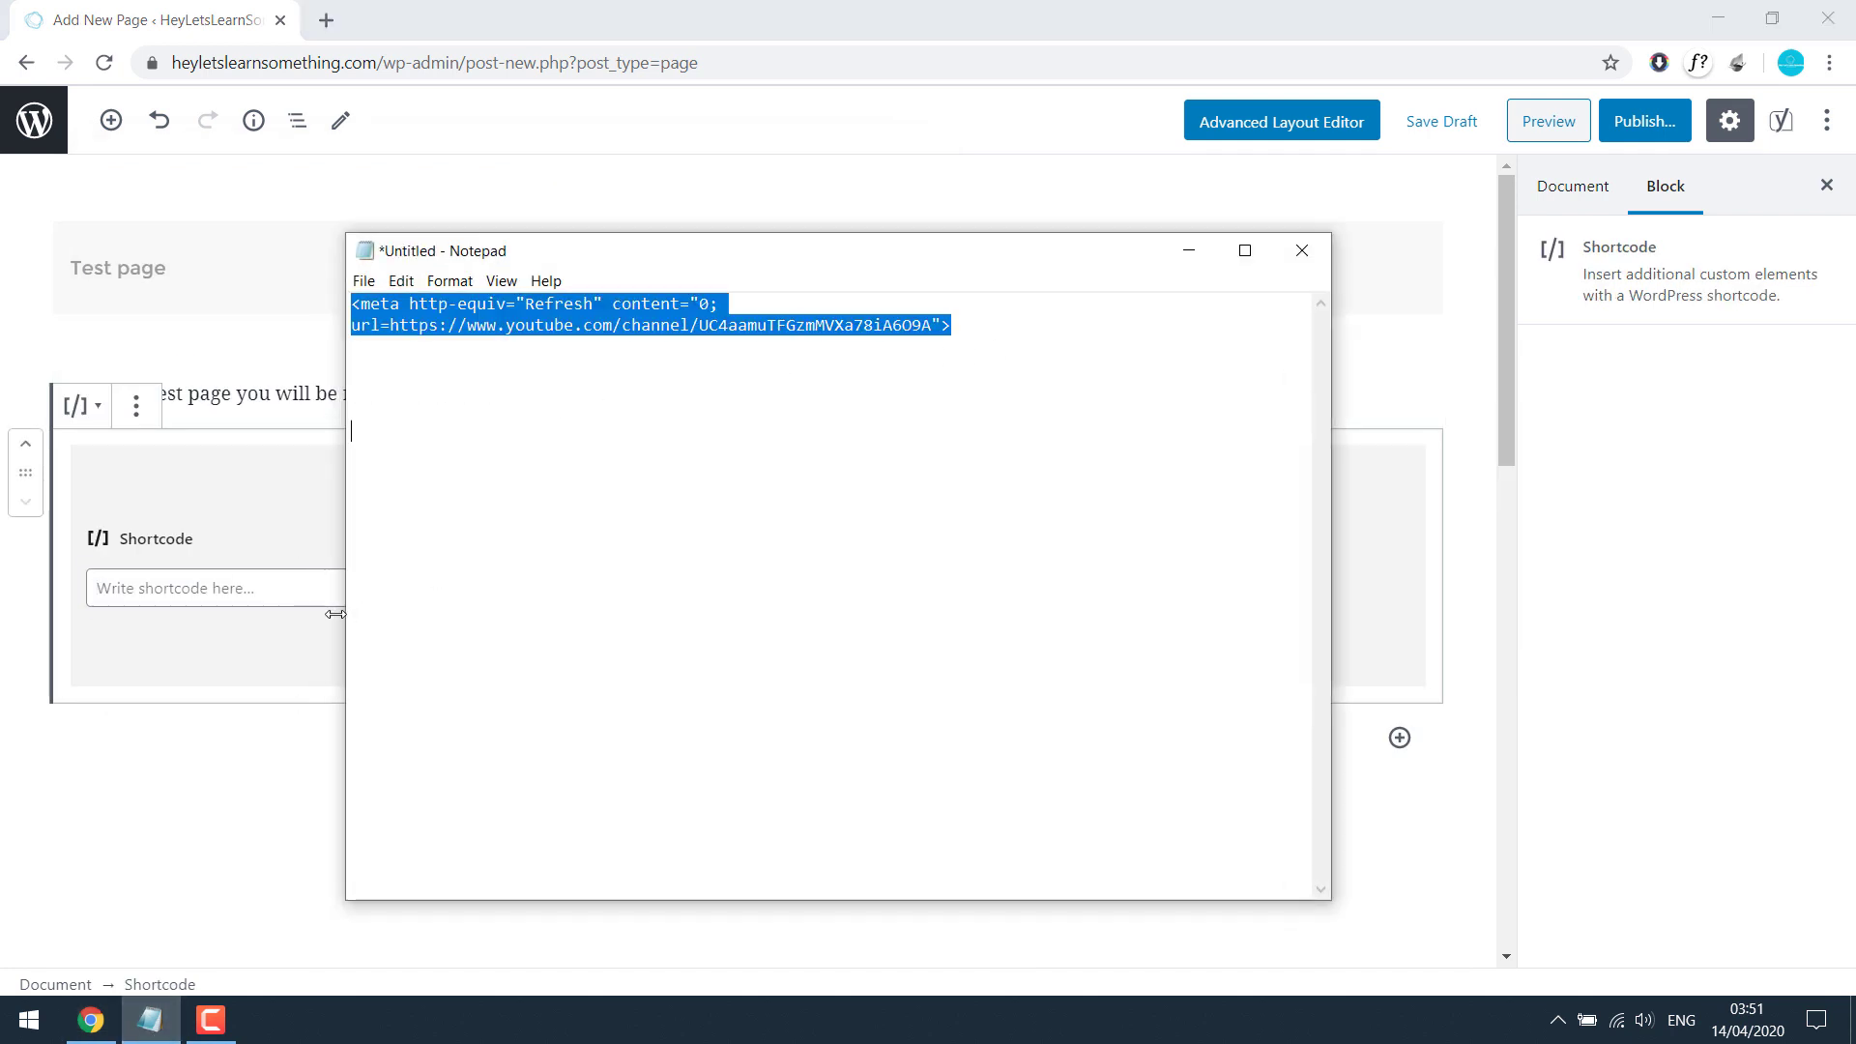
pyautogui.click(281, 584)
pyautogui.hotkey('ctrl', 'v')
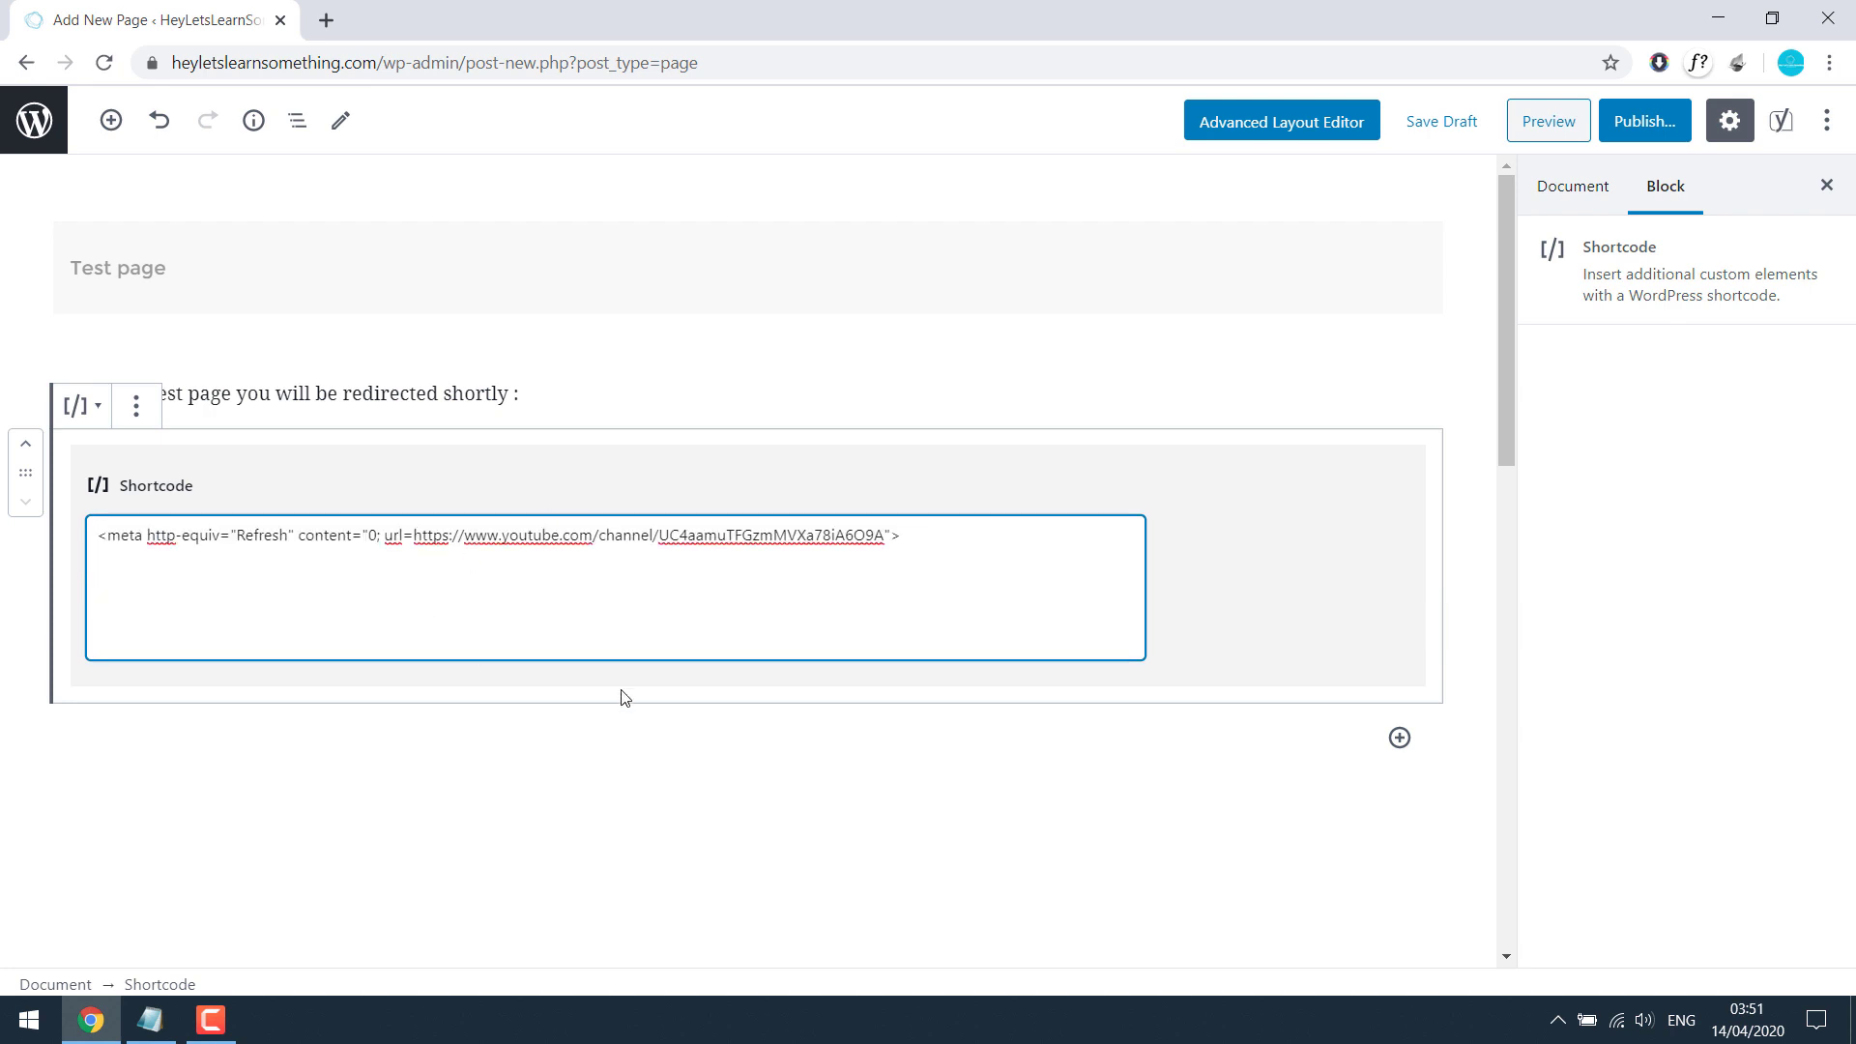
pyautogui.press('BackSpace')
pyautogui.press('BackSpace')
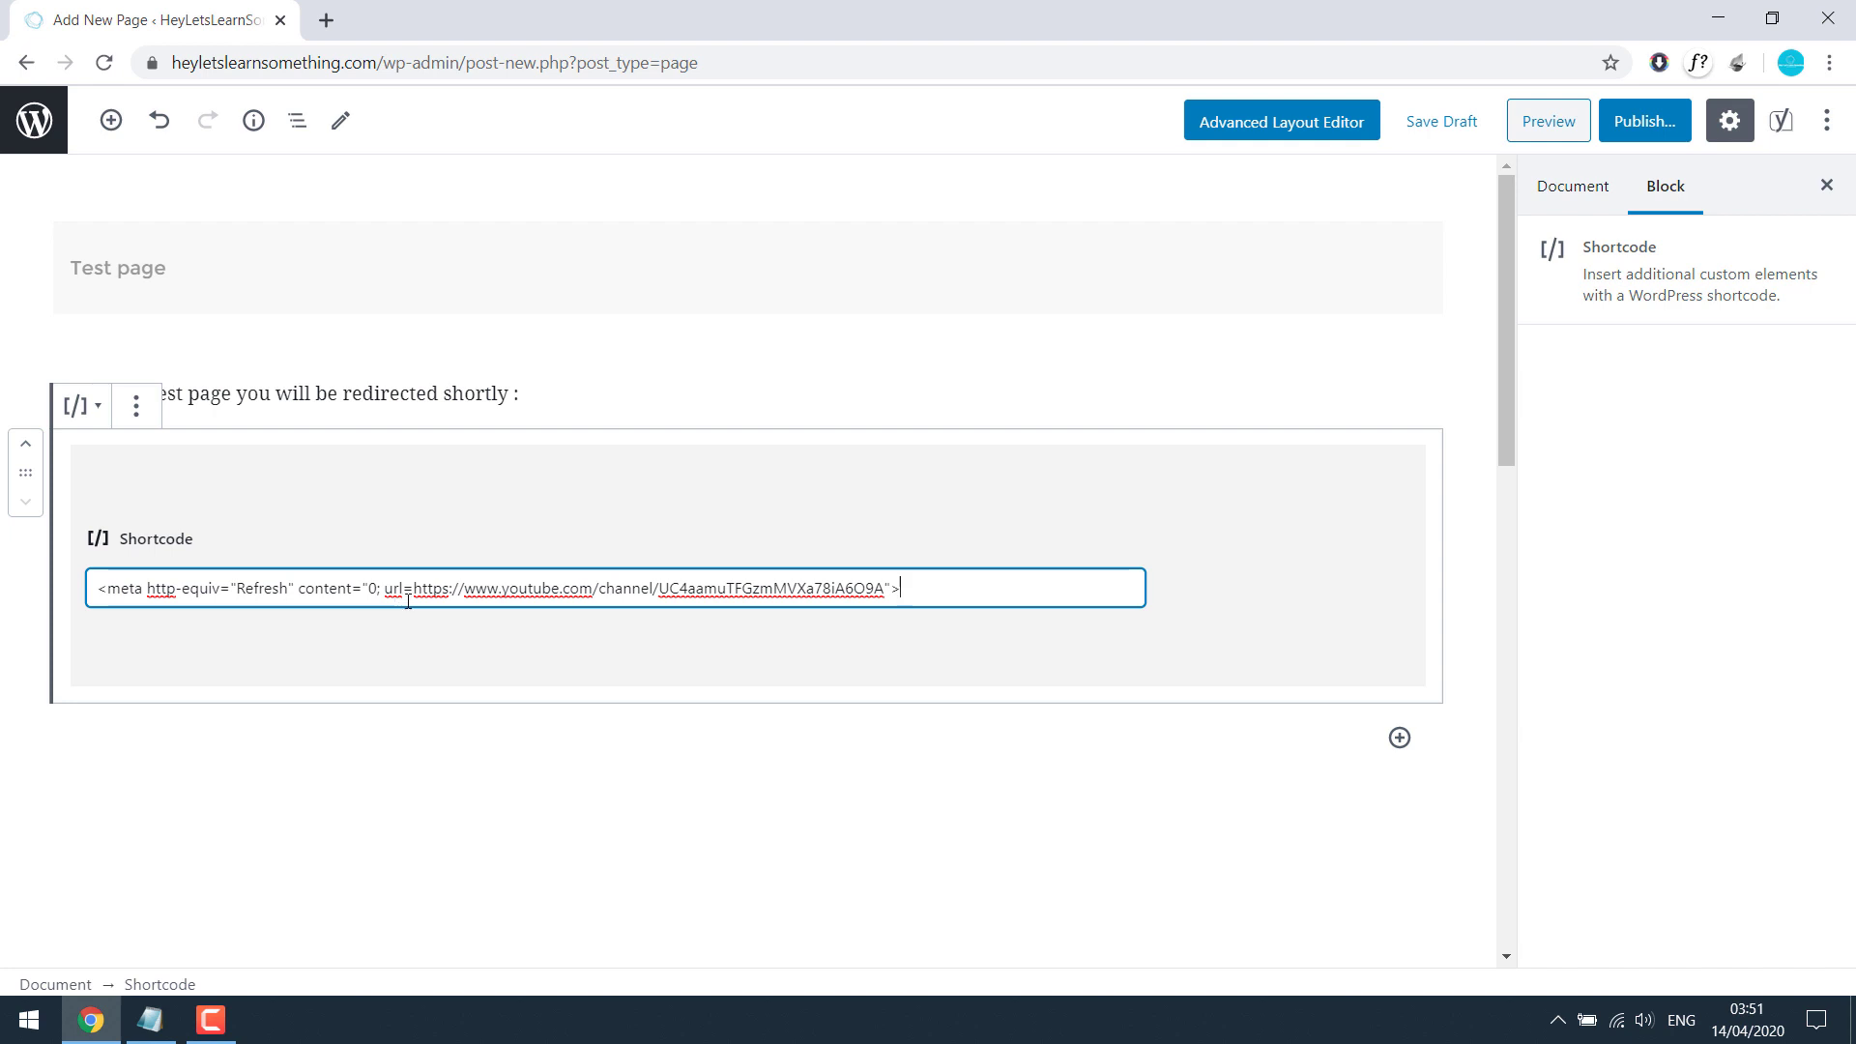
pyautogui.moveTo(413, 590); pyautogui.dragTo(885, 571)
pyautogui.click(1645, 122)
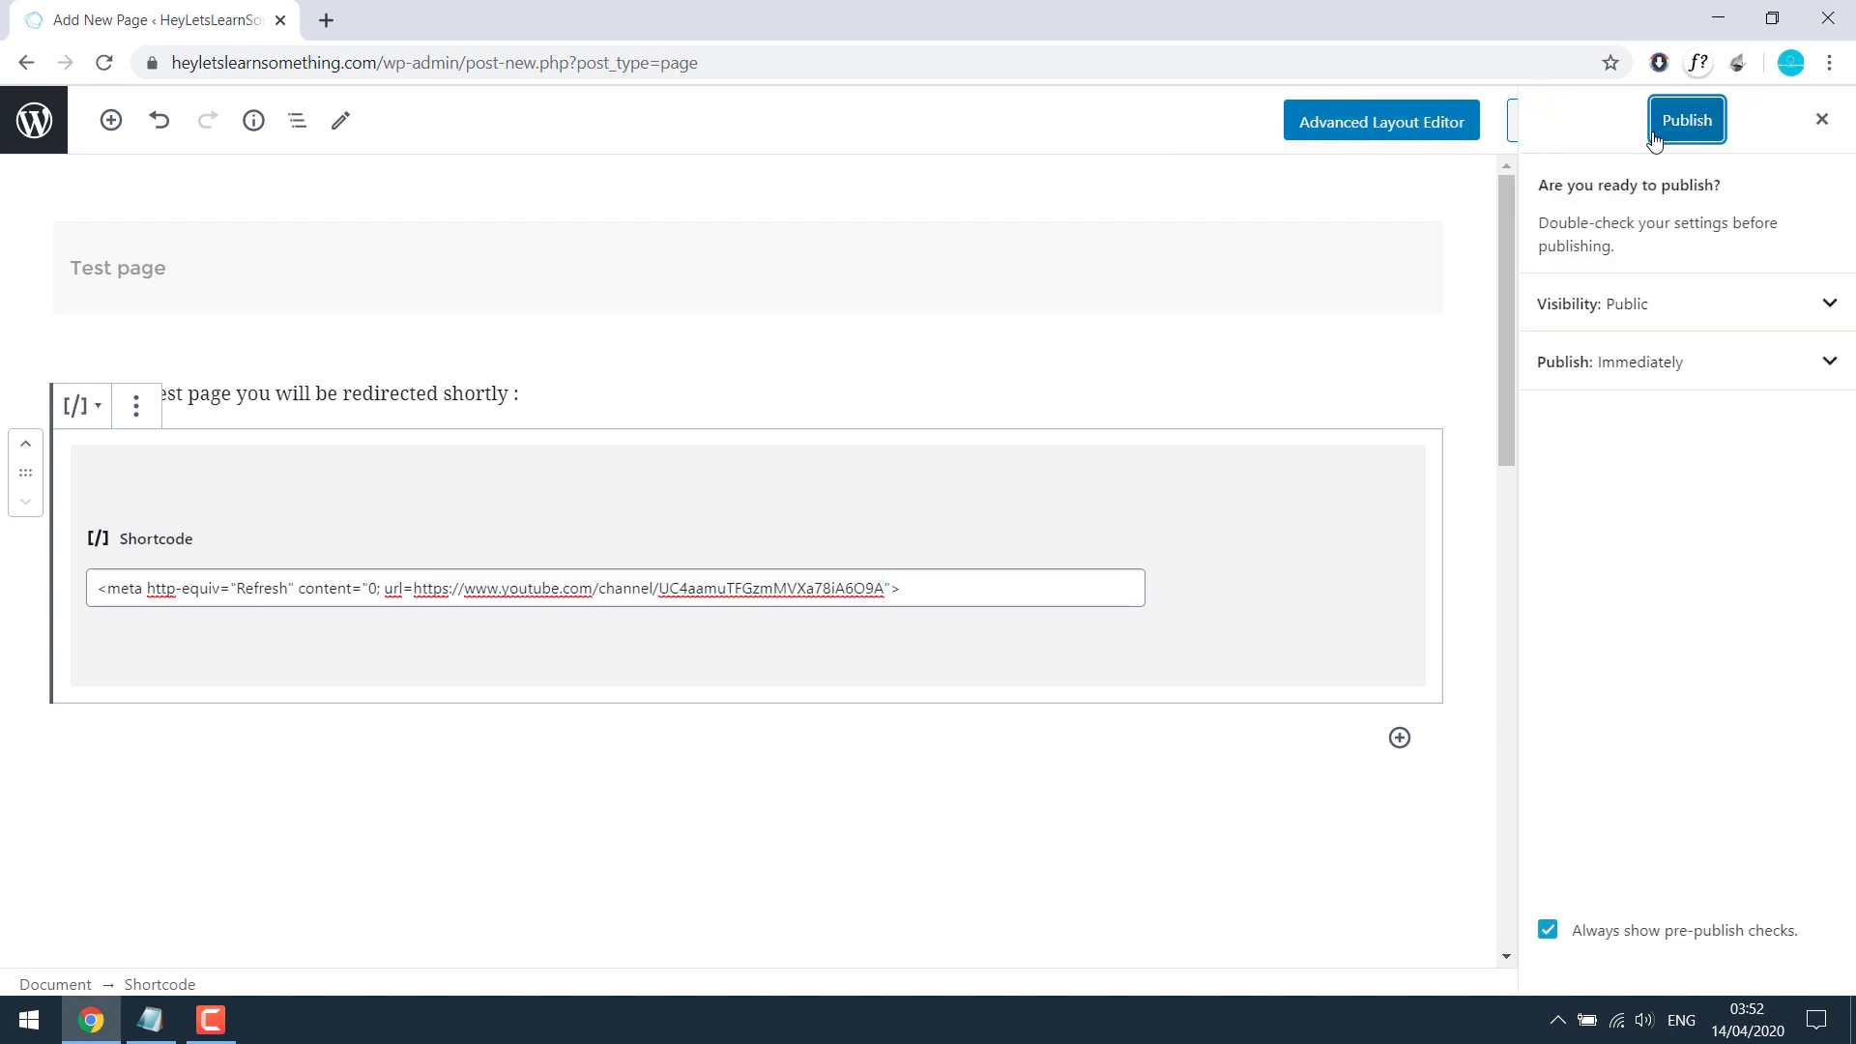
pyautogui.click(1662, 133)
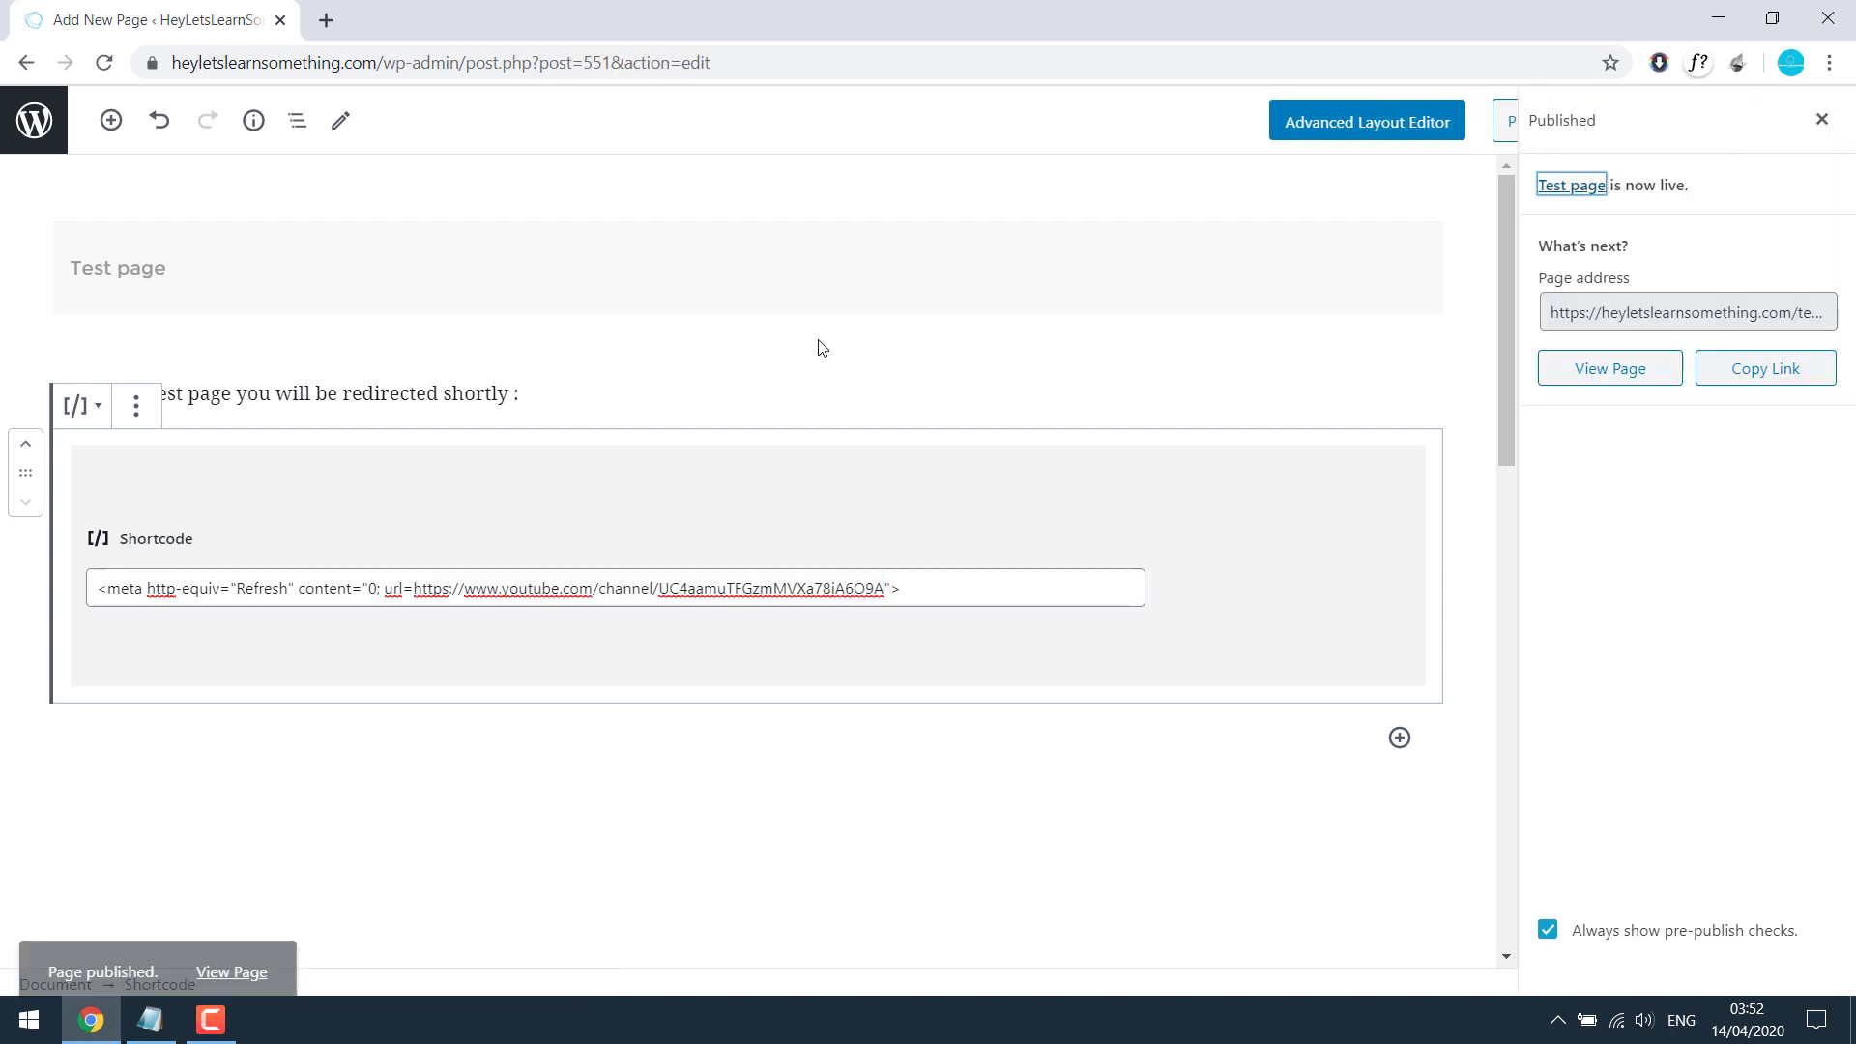
# Step: Preview the live page, then change the meta-refresh delay in the shortcode from 0 to 5
pyautogui.rightClick(257, 946)
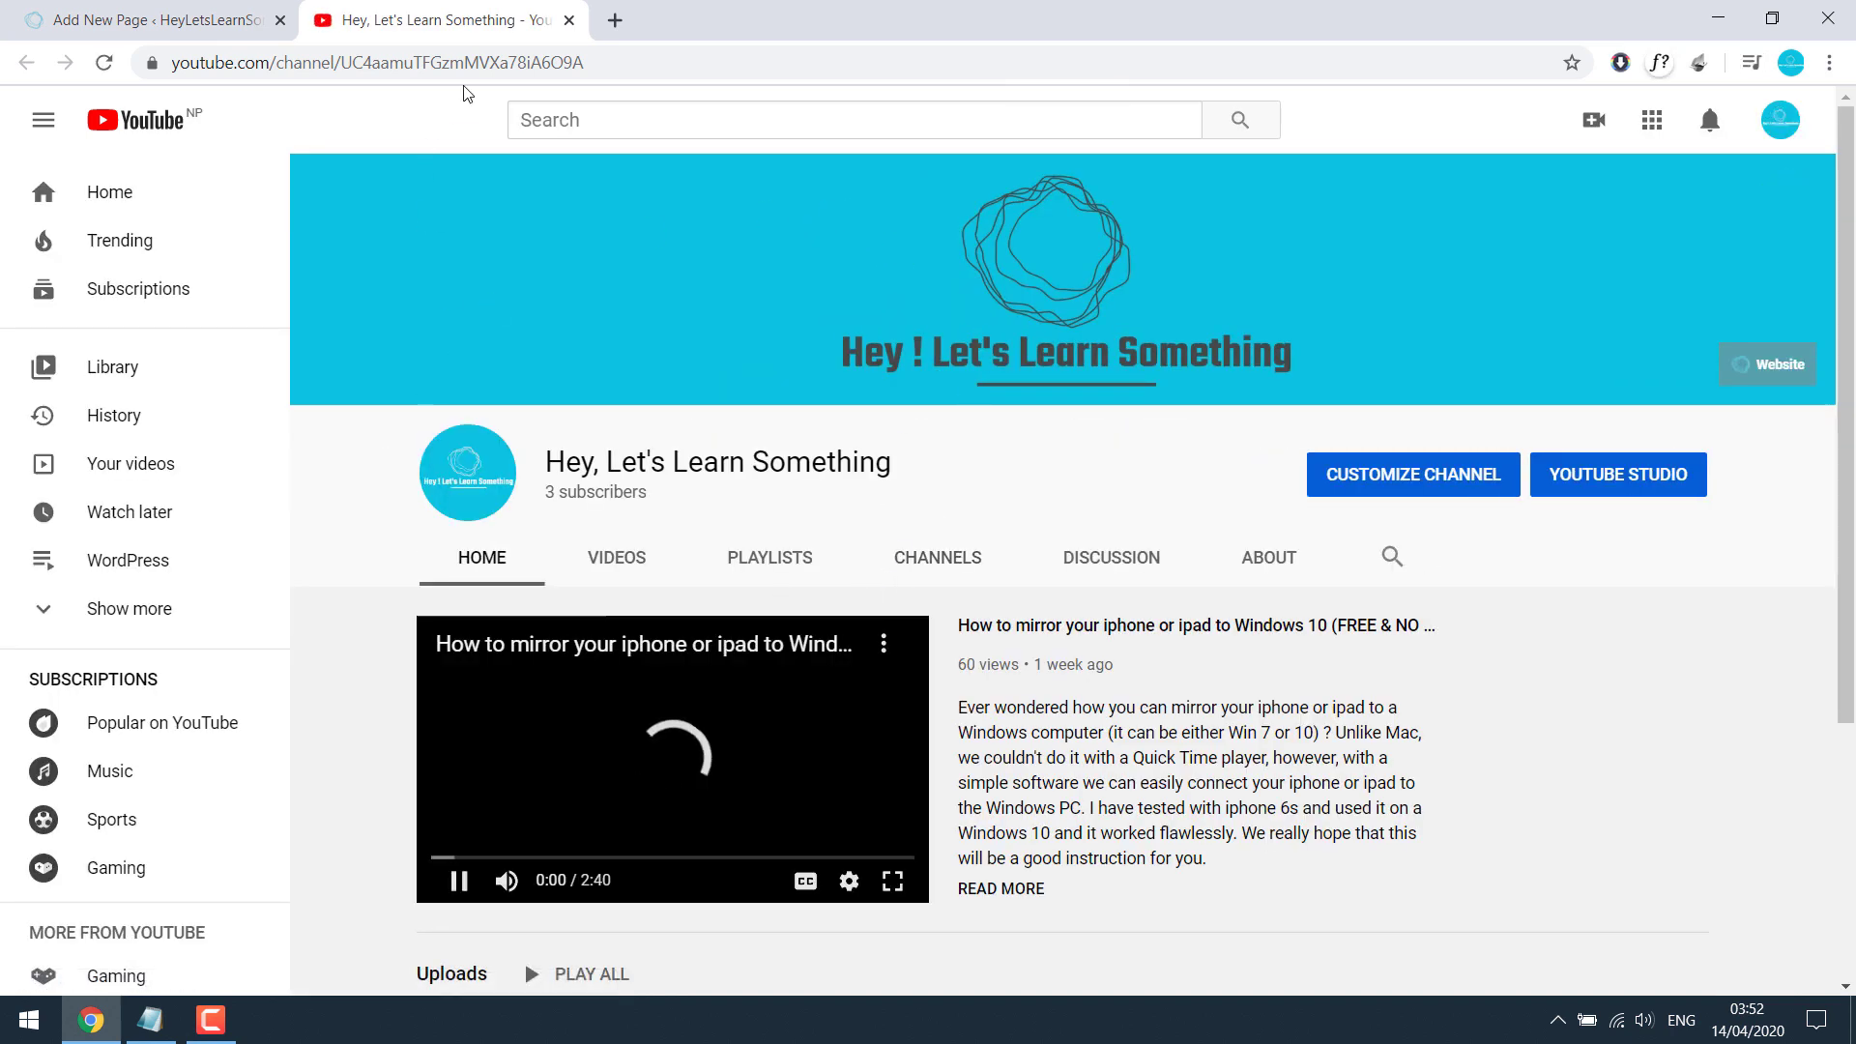
pyautogui.click(568, 19)
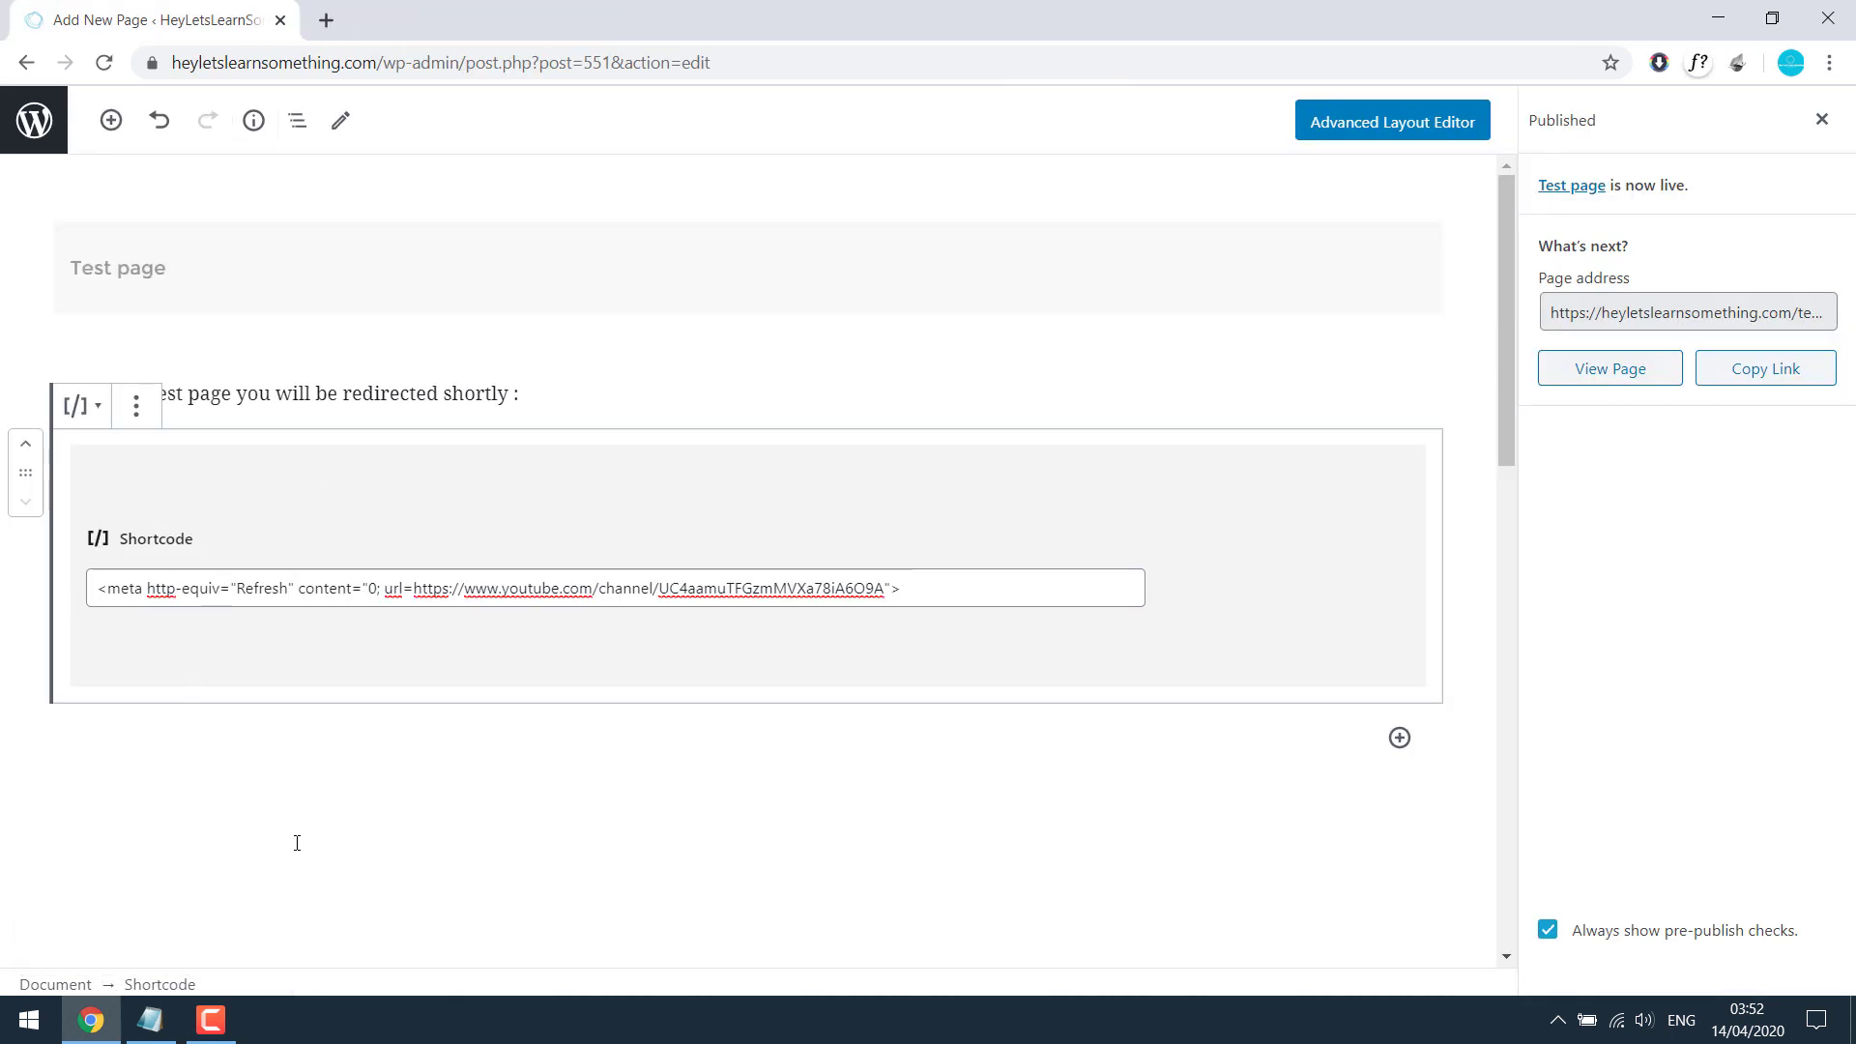
pyautogui.click(373, 587)
pyautogui.doubleClick(373, 587)
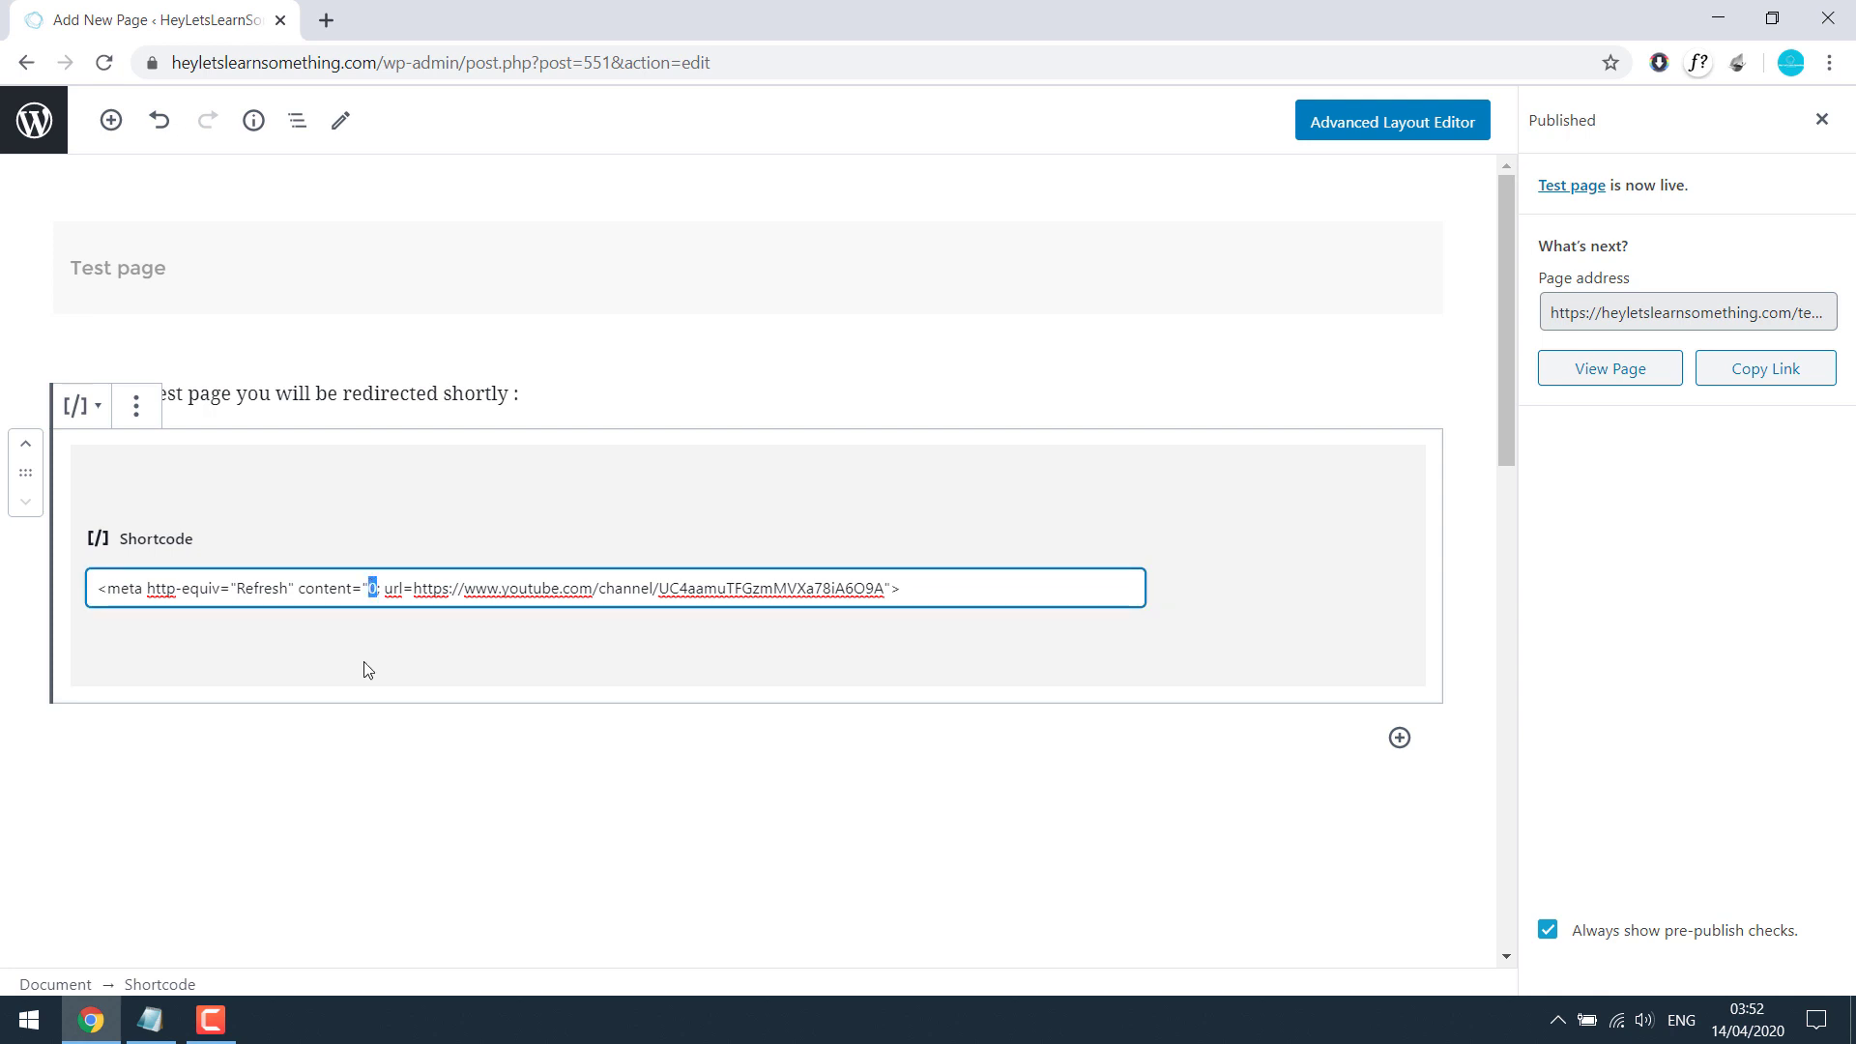
pyautogui.write('5')
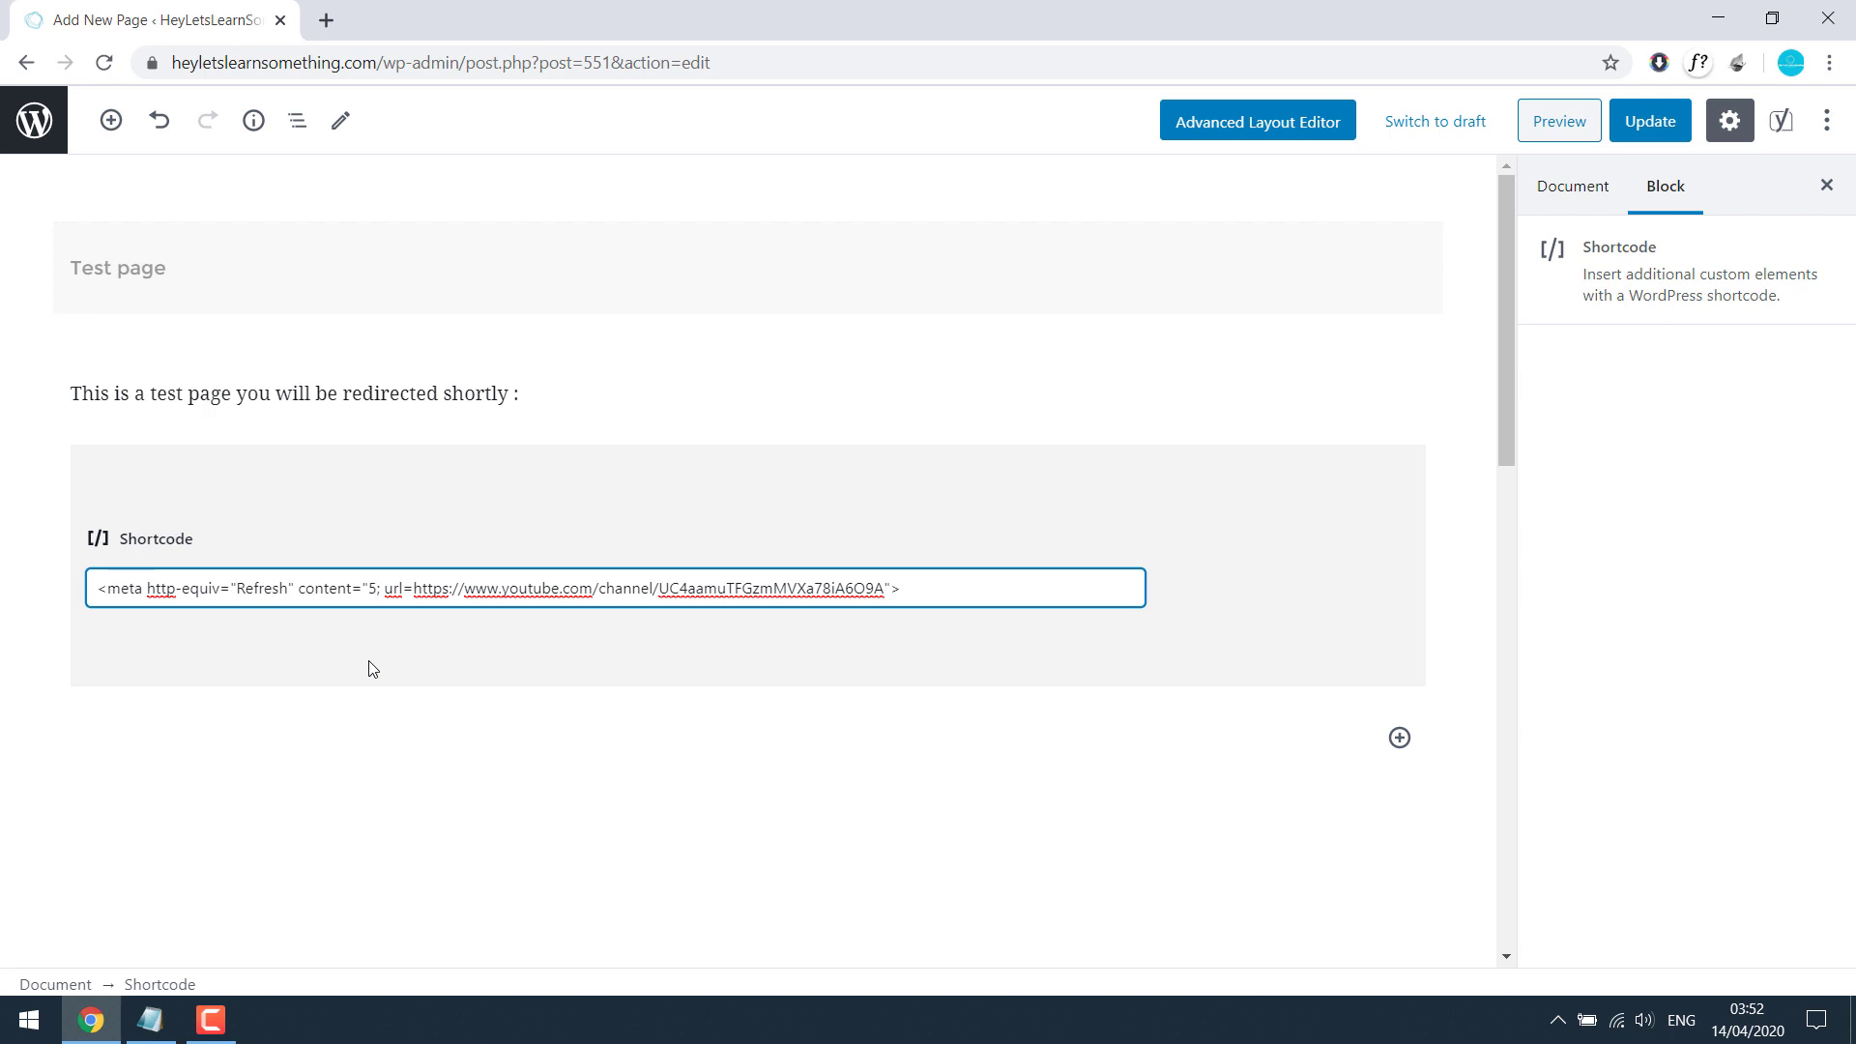
# Step: Reword the paragraph to read 'you will be redirected in 5s:'
pyautogui.click(464, 392)
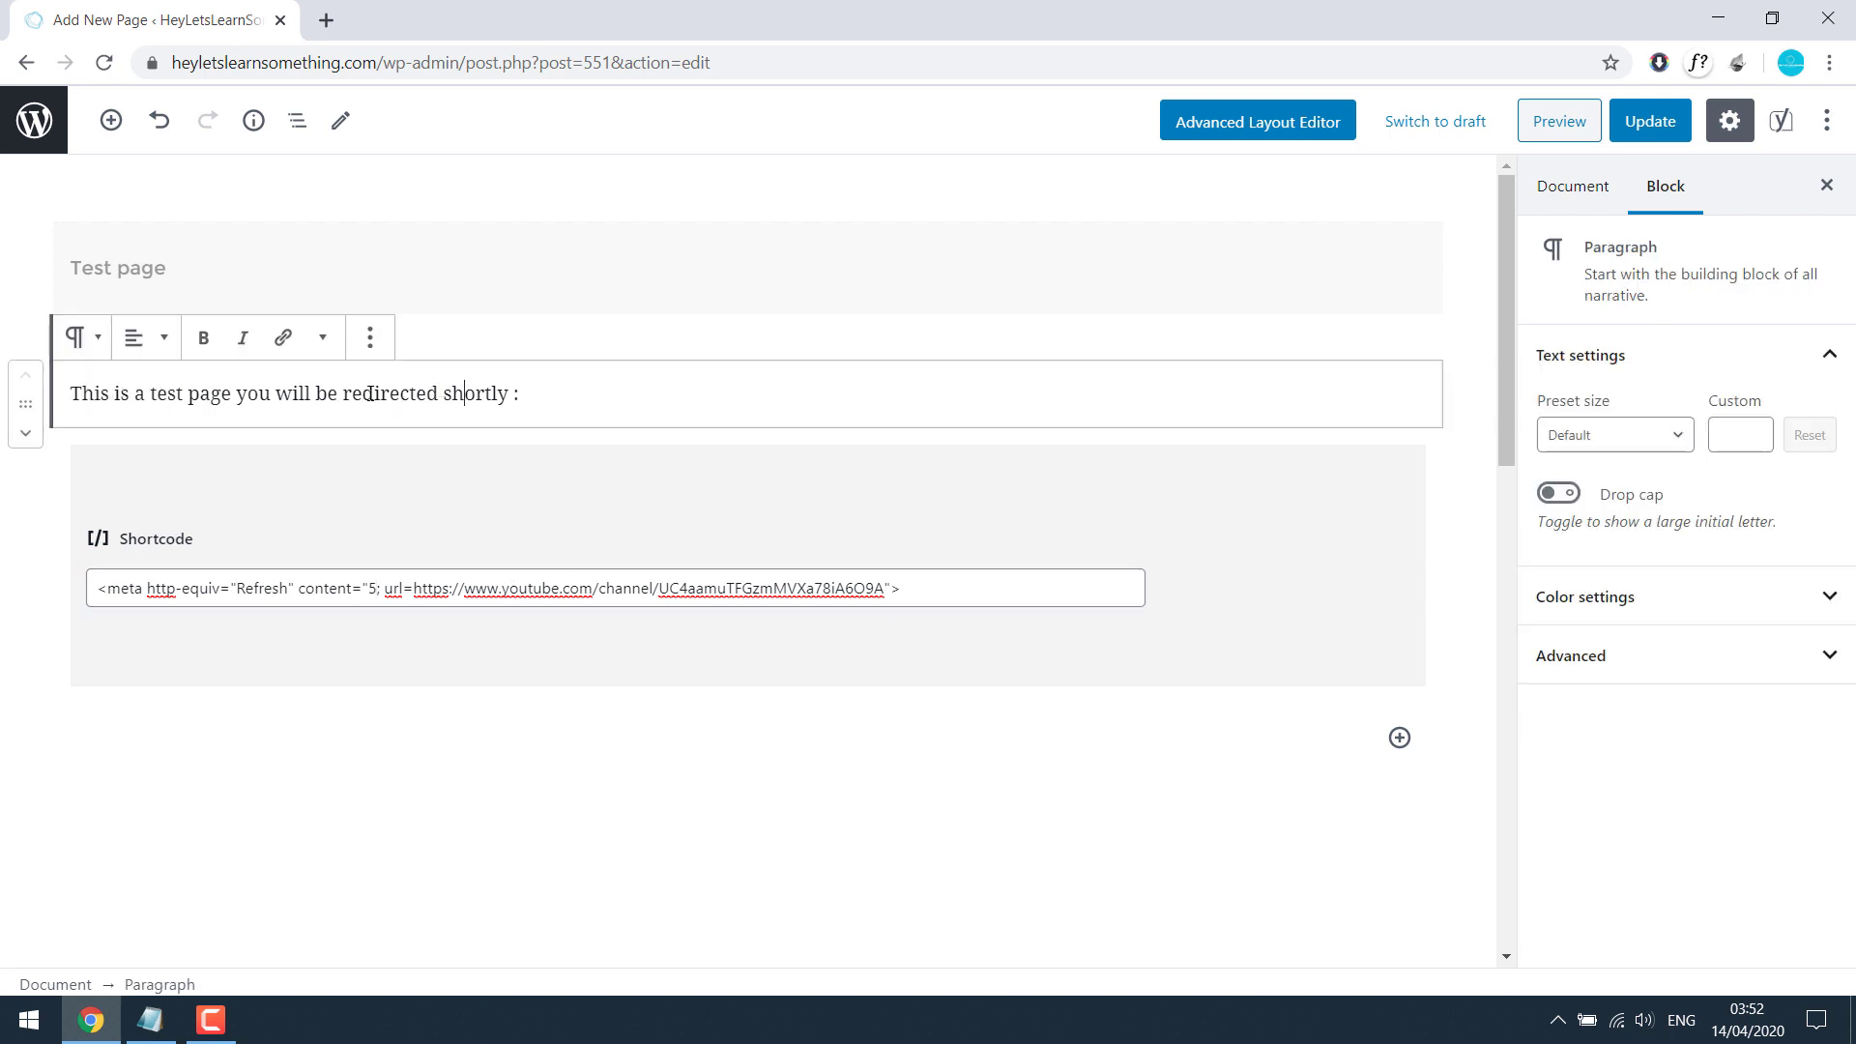
pyautogui.doubleClick(447, 393)
pyautogui.write('in 5')
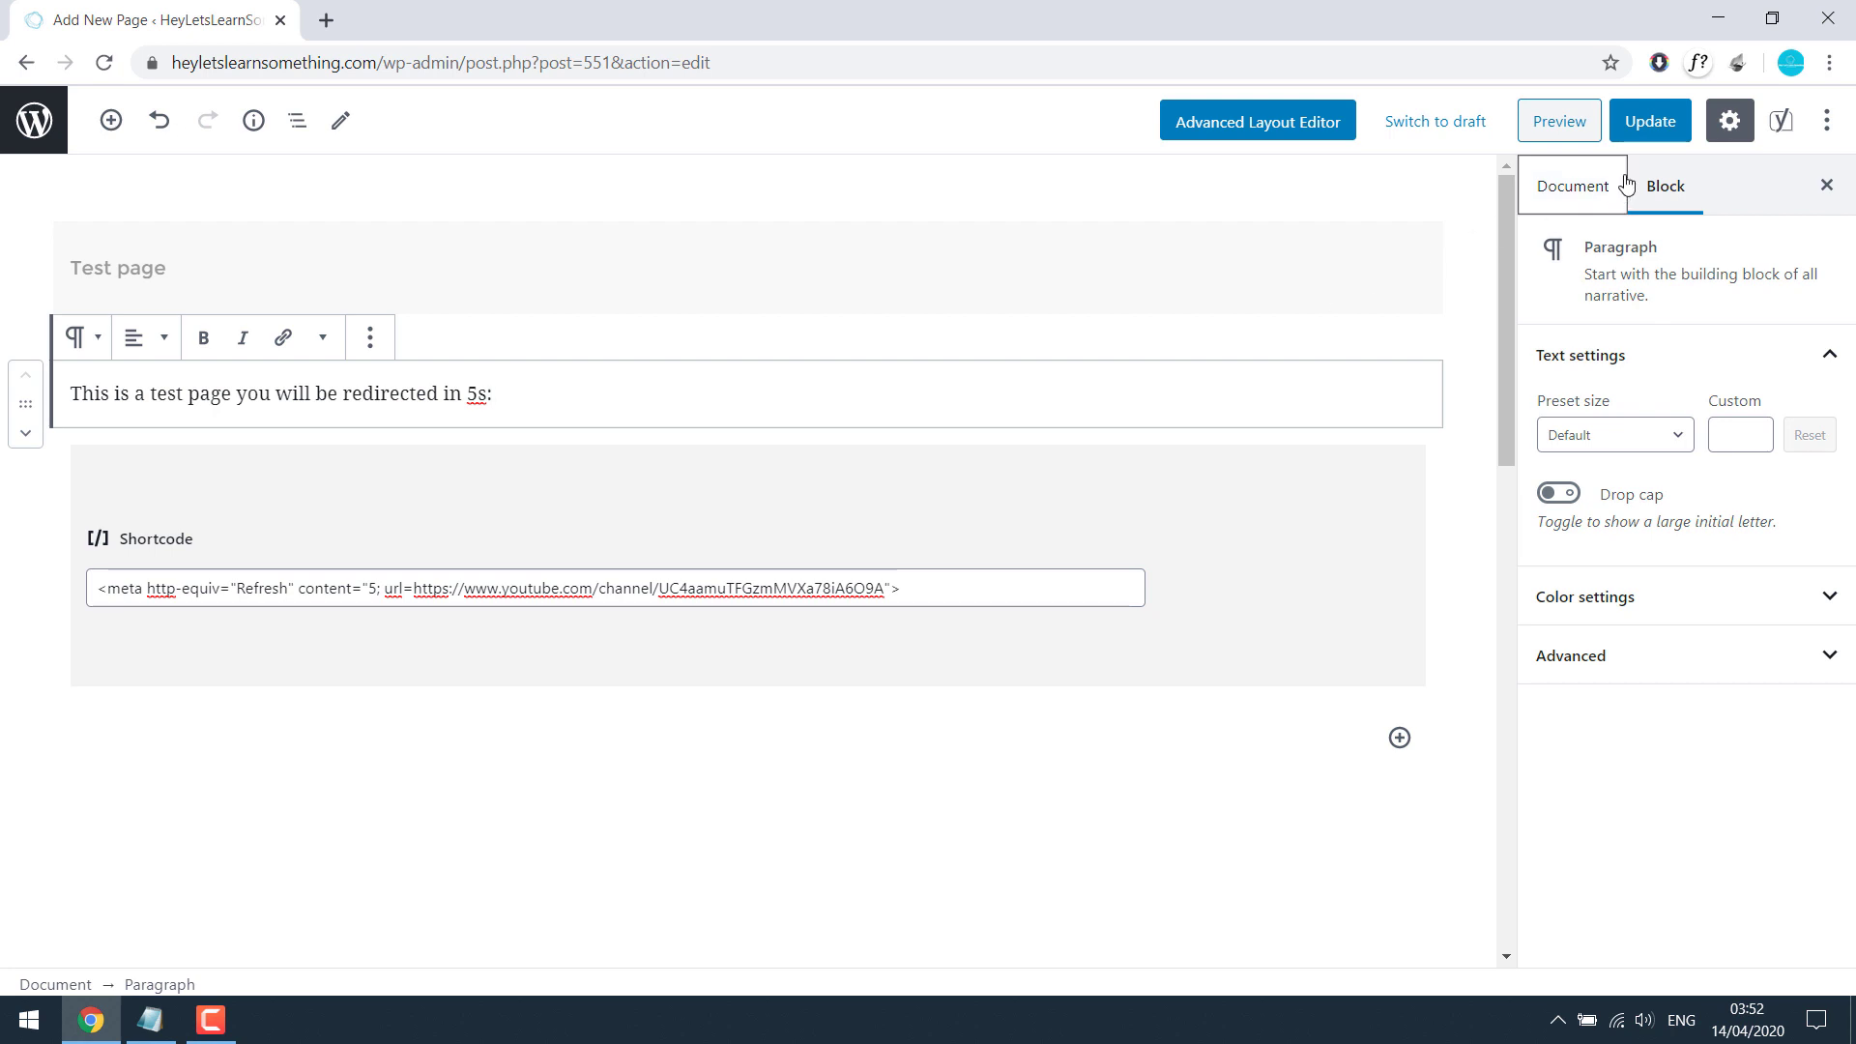
# Step: Update the Test page and open its live version in a new tab
pyautogui.click(1648, 131)
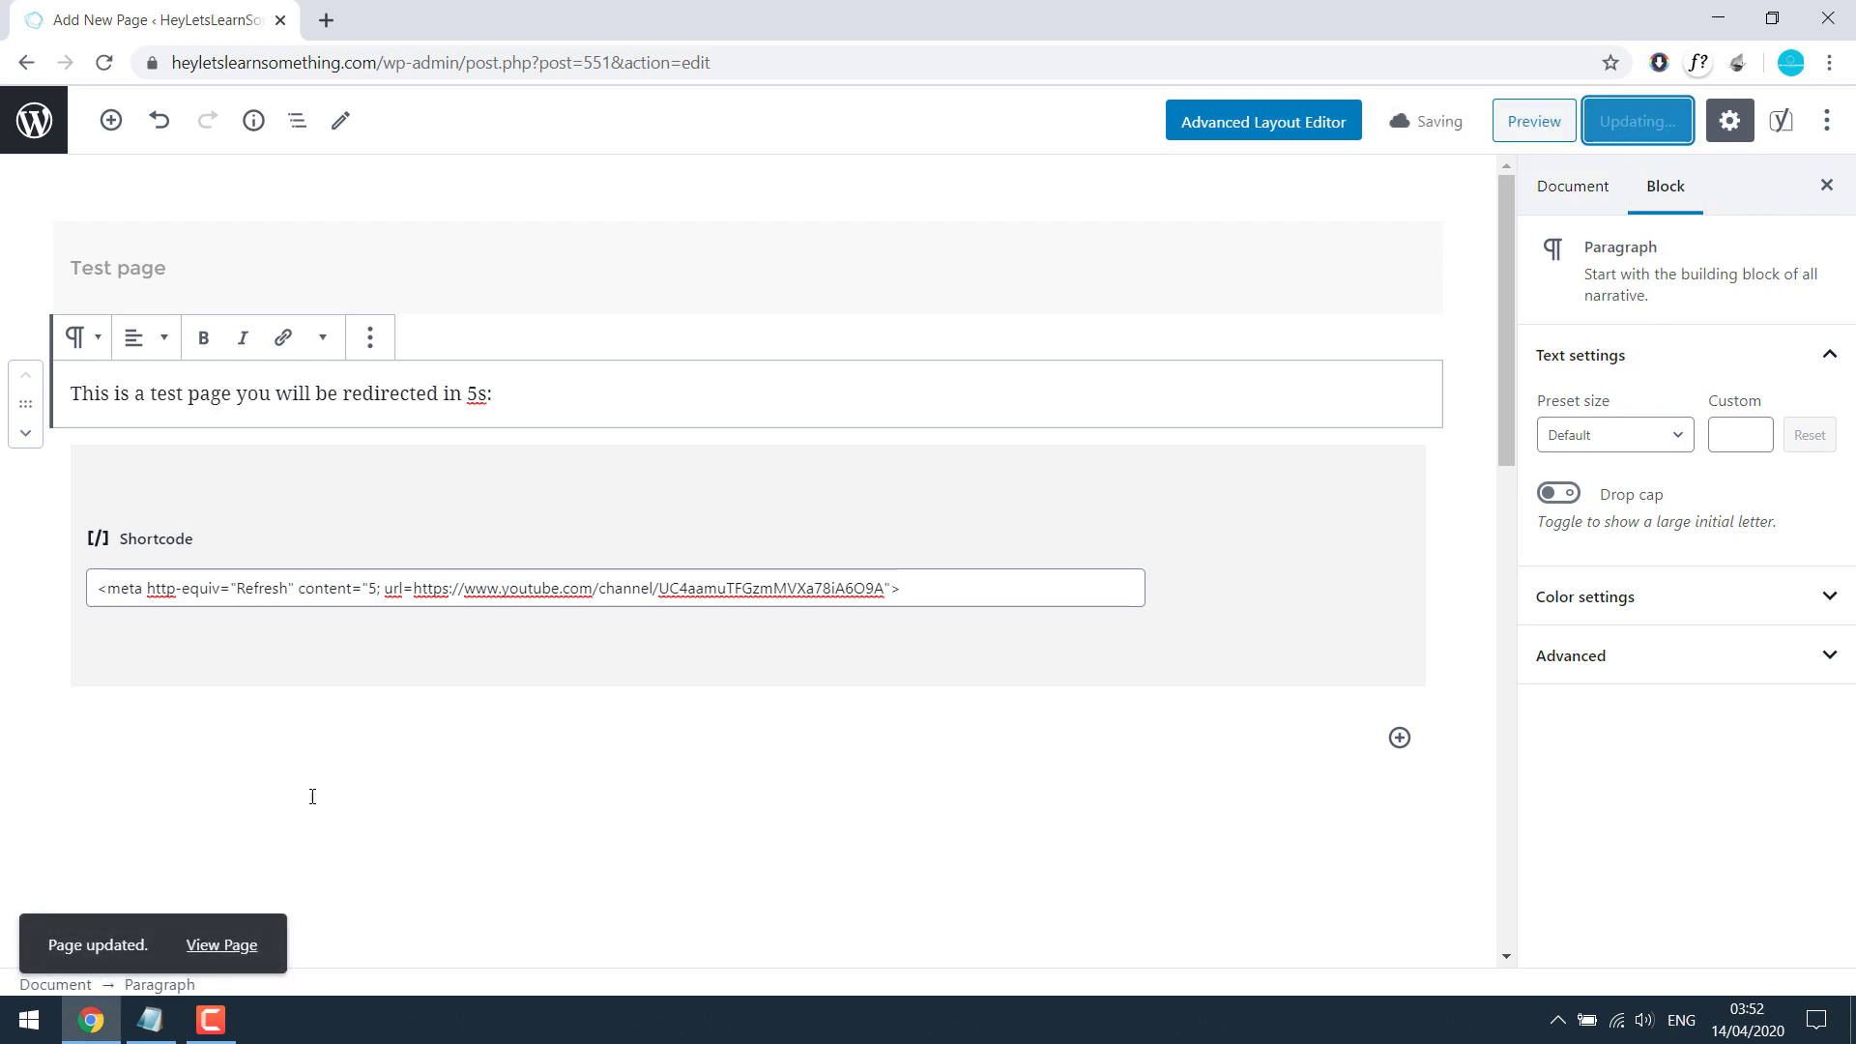
pyautogui.rightClick(230, 943)
pyautogui.click(323, 745)
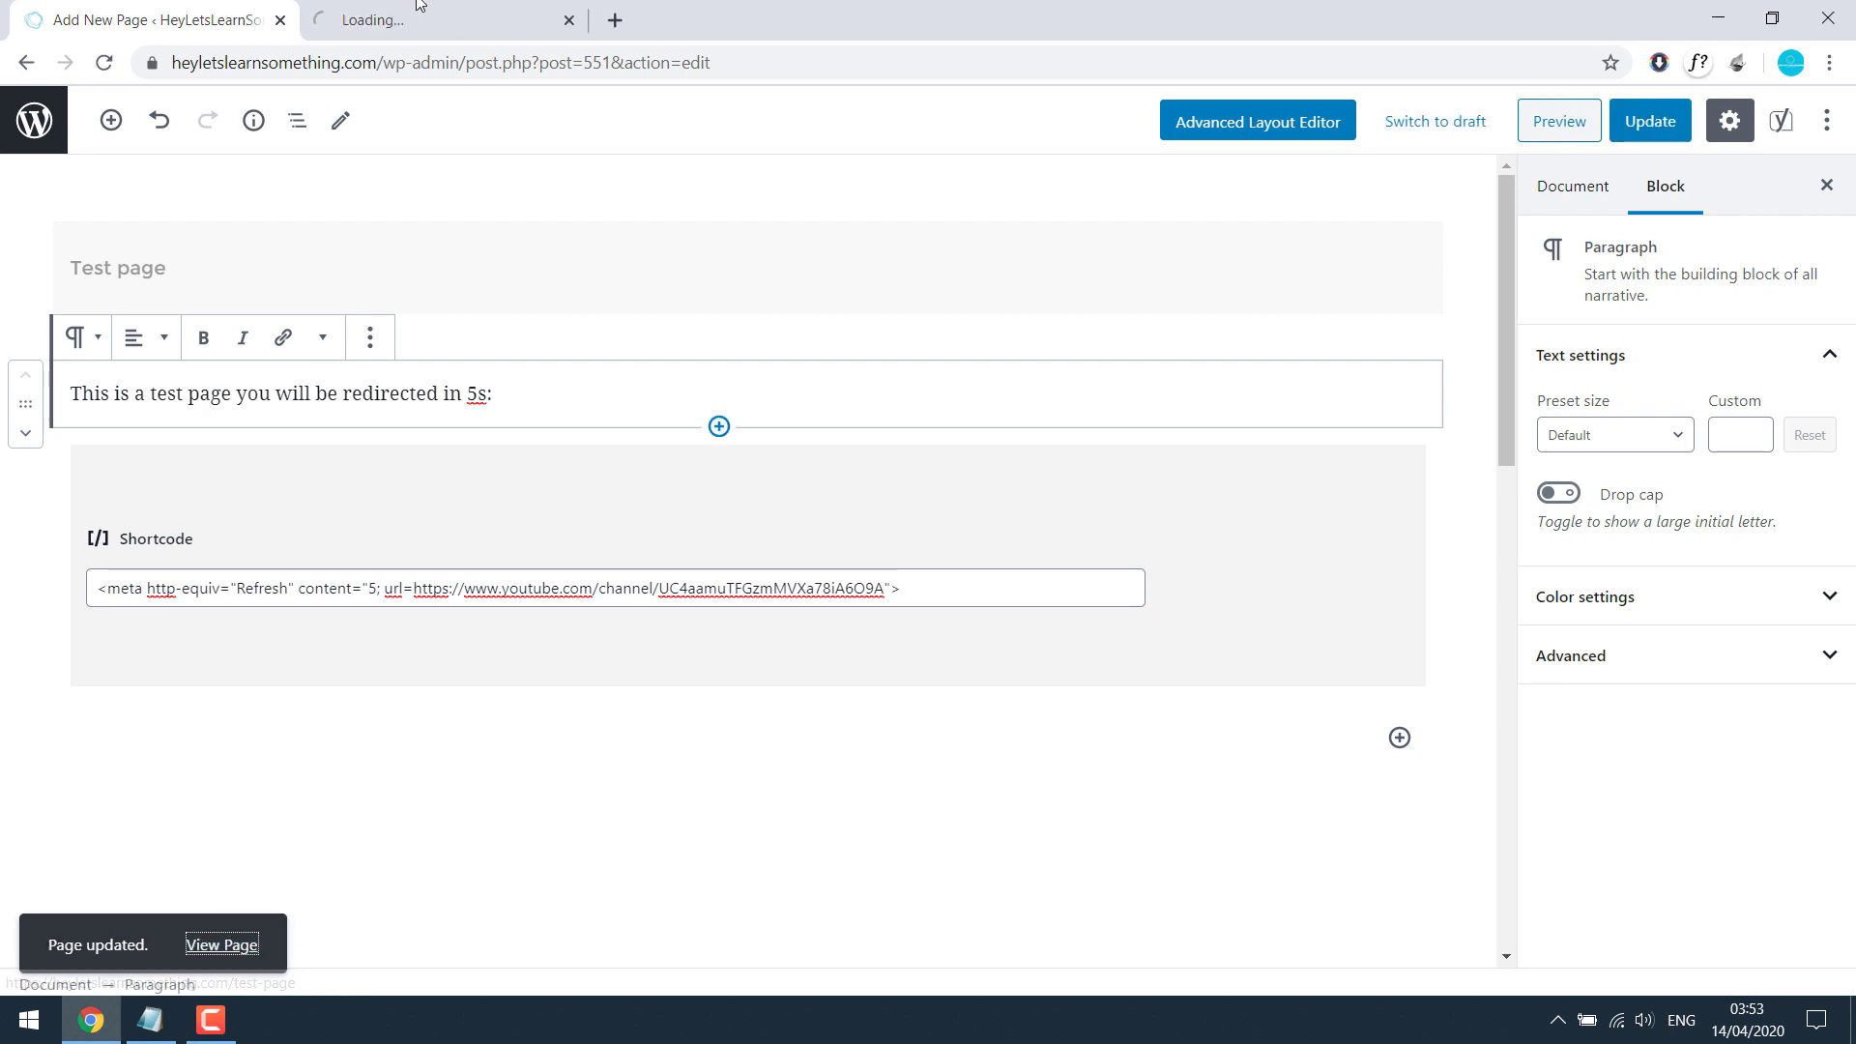
pyautogui.click(406, 17)
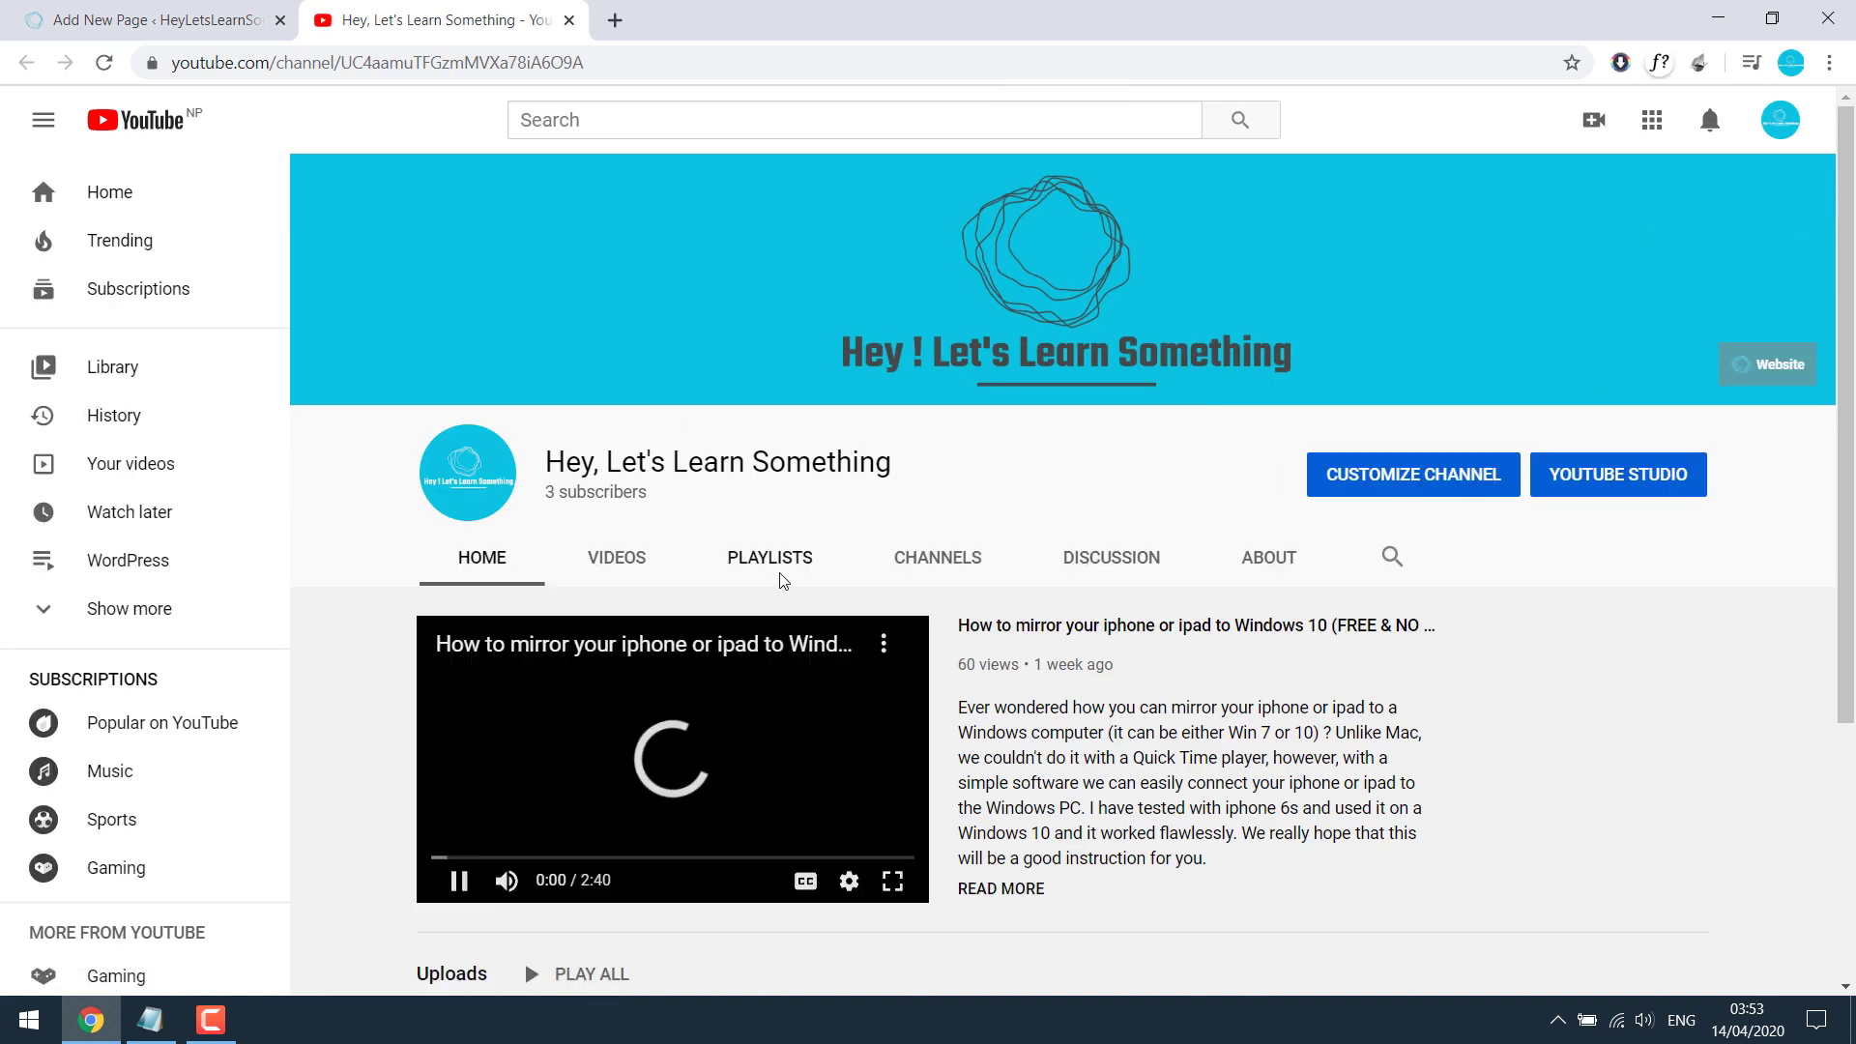
# Step: Confirm the page redirects to the YouTube channel after 5 seconds, then return to the editor's Shortcode block
pyautogui.scroll(-5, 781, 578)
pyautogui.scroll(5, 779, 576)
pyautogui.hotkey('ctrl', 'Tab')
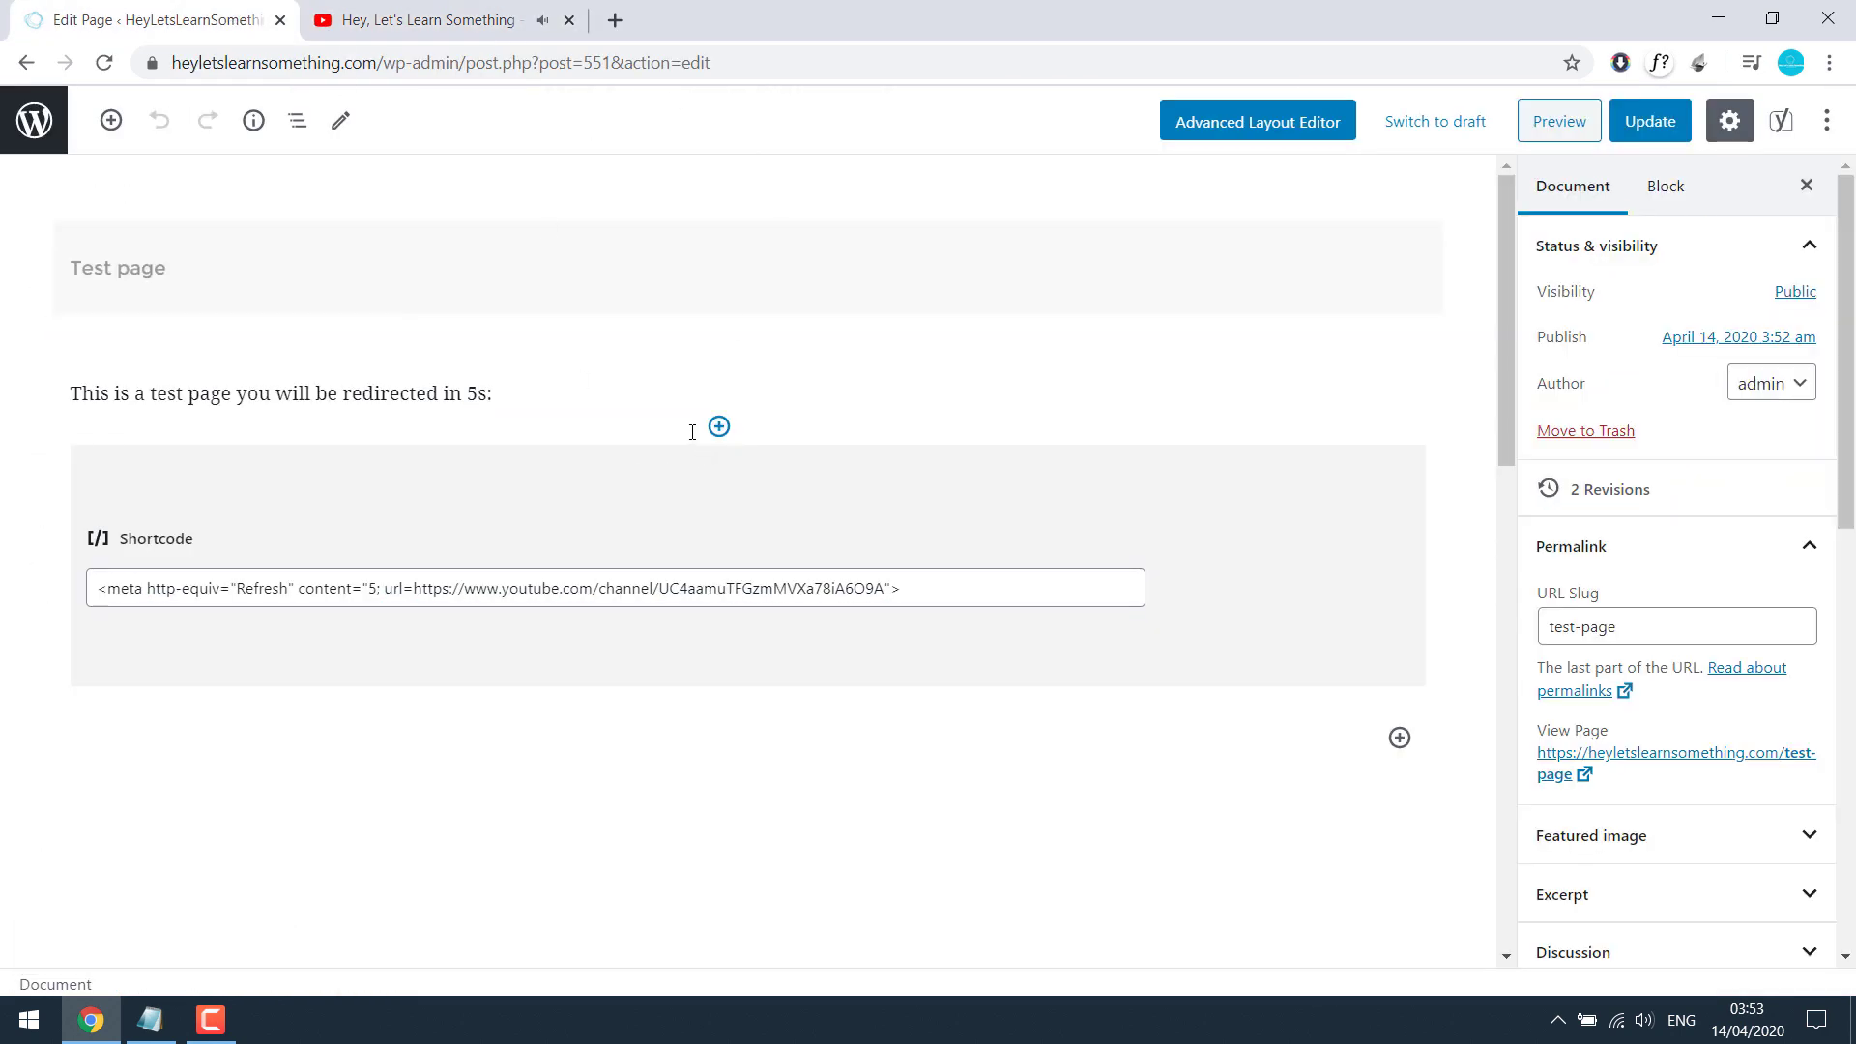
pyautogui.doubleClick(197, 539)
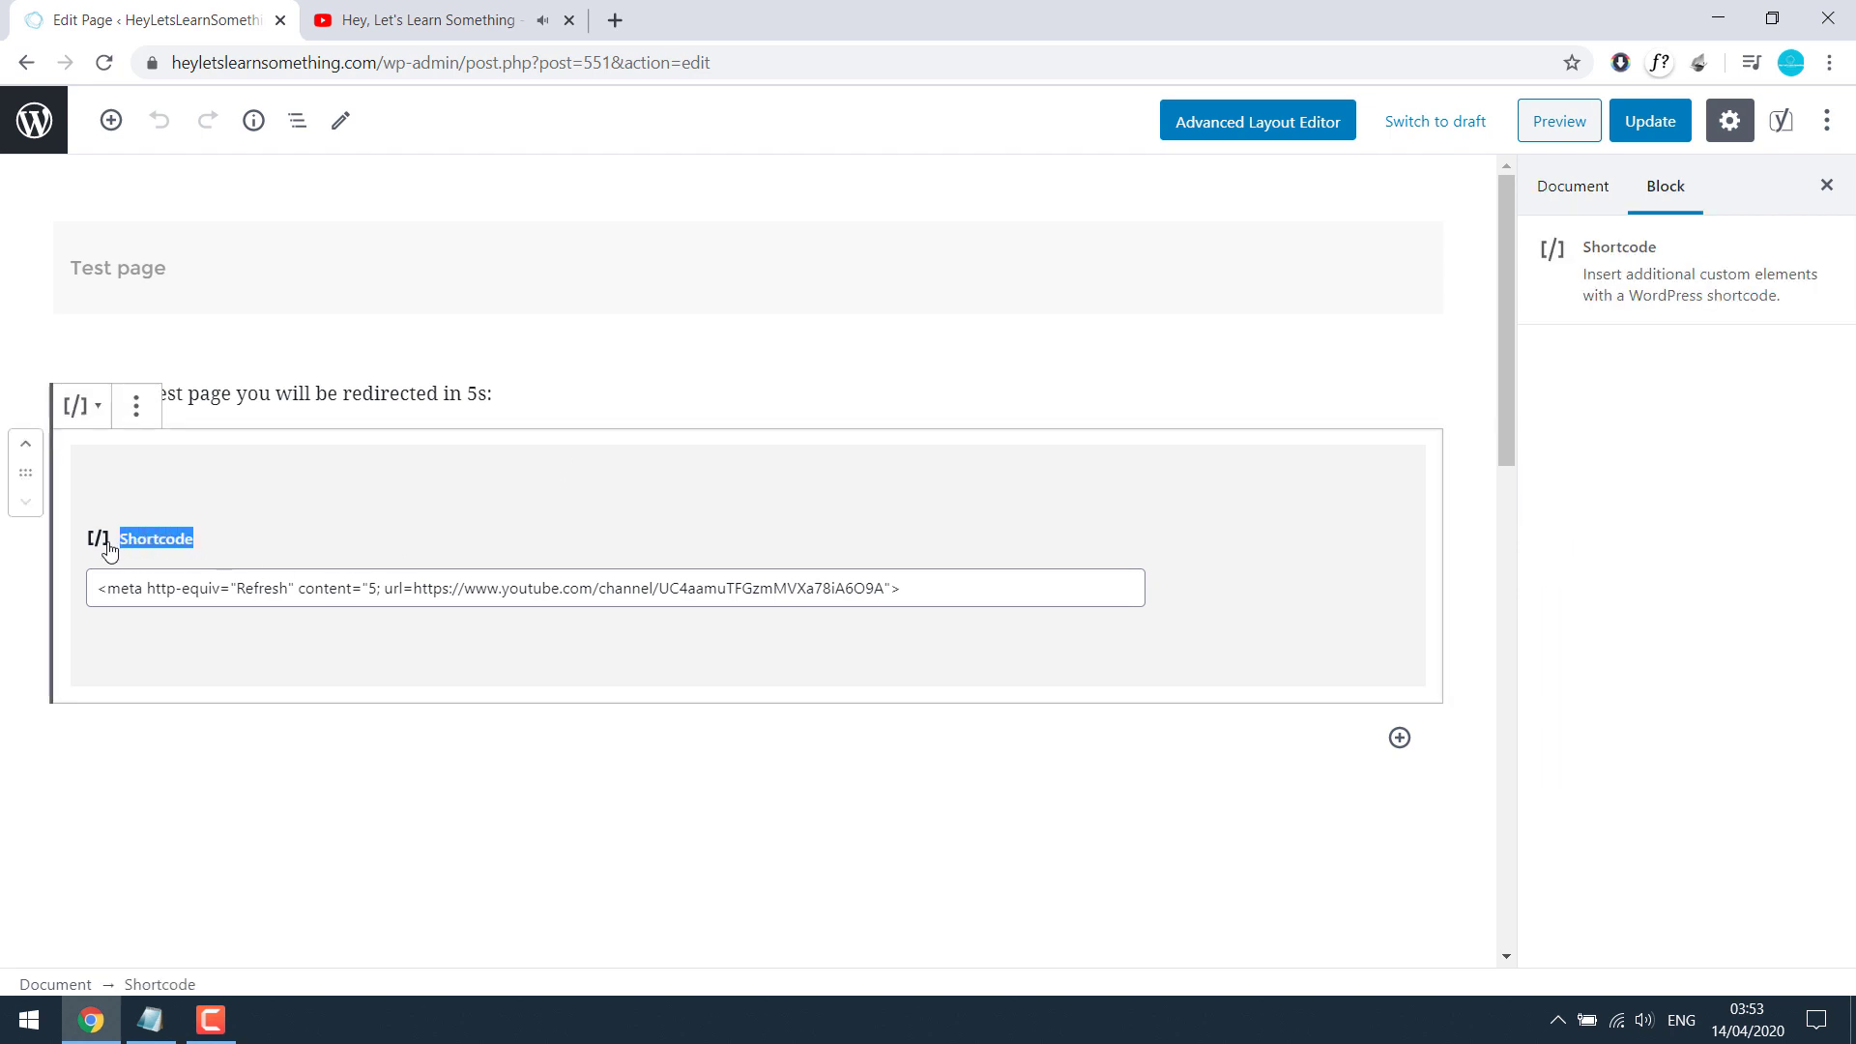